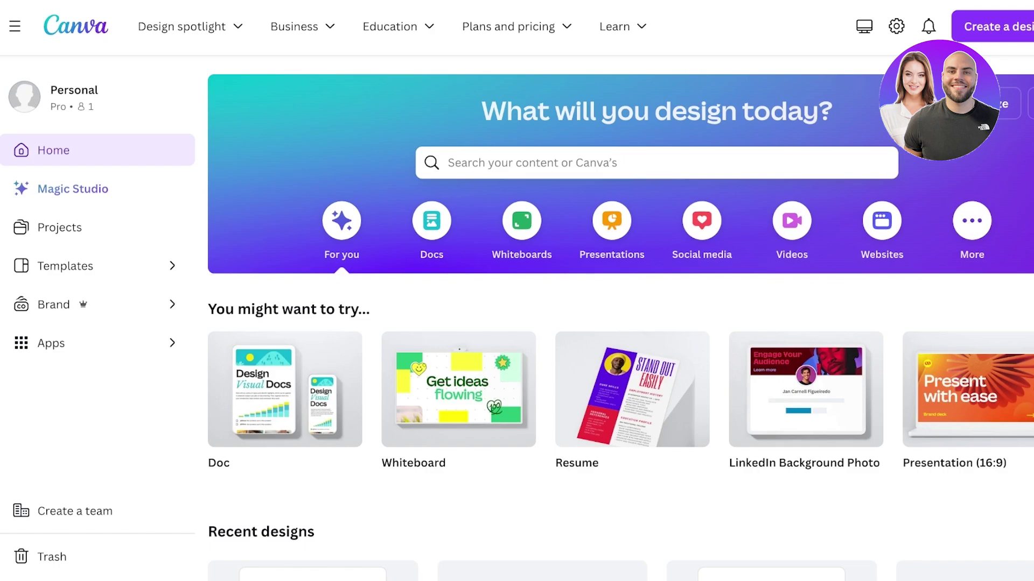
Search the templates for "email"
left_click(448, 163)
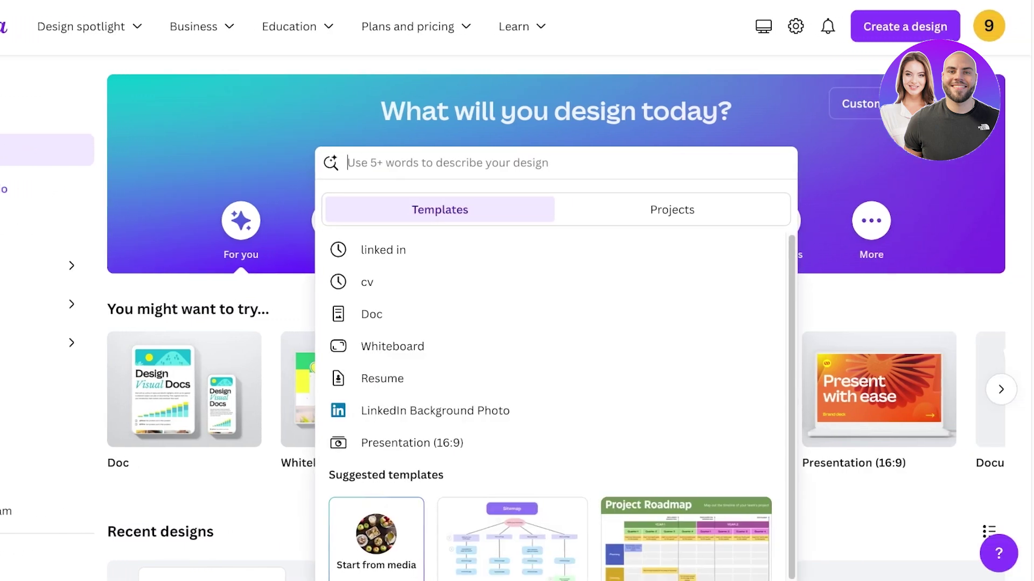
type("email")
key("Return")
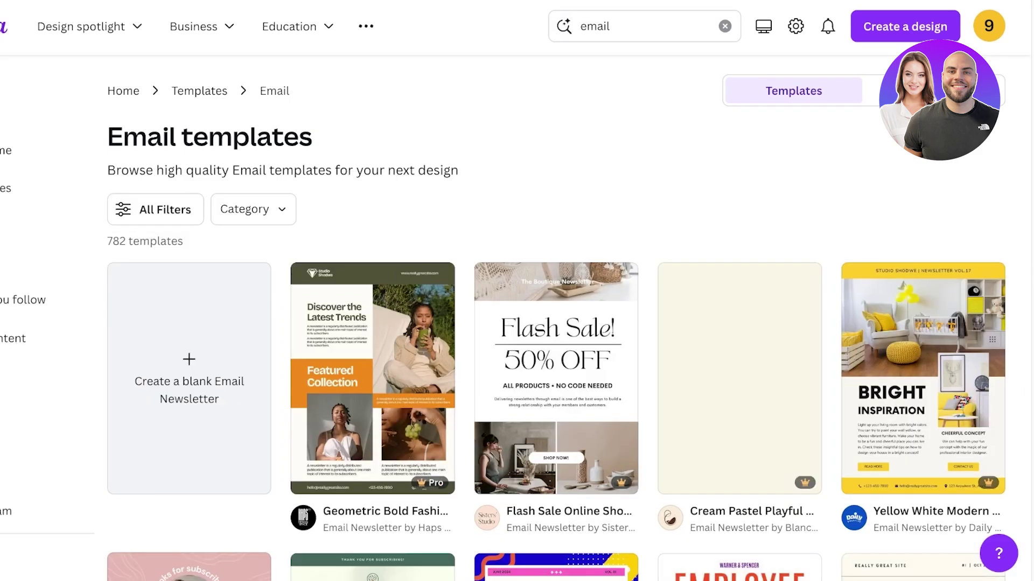
Look through the email newsletter templates to compare their layouts and styles
scroll(556, 323, "down", 2)
scroll(557, 323, "down", 3)
scroll(622, 221, "down", 9)
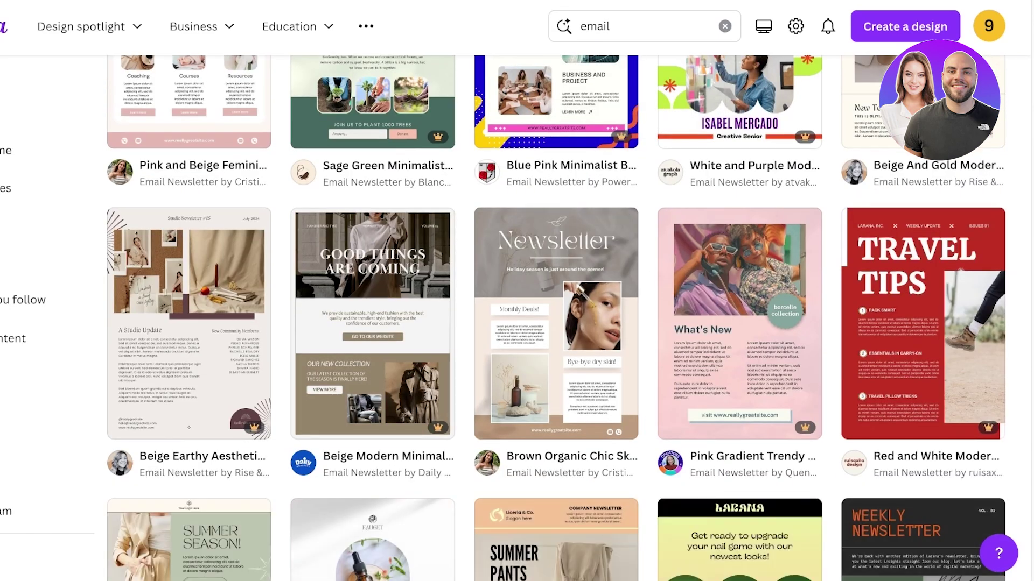
scroll(739, 323, "up", 3)
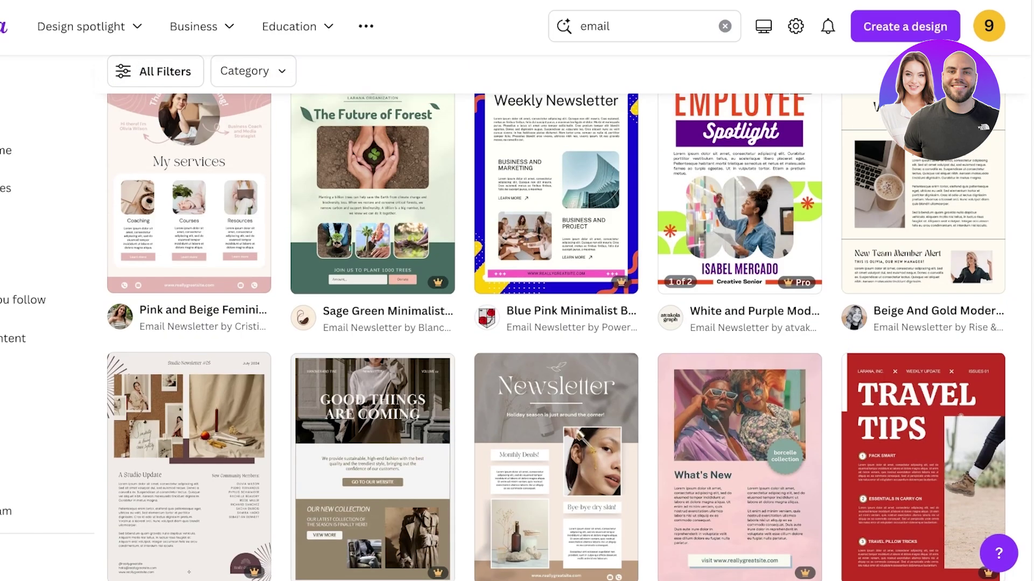
scroll(739, 377, "up", 8)
scroll(739, 377, "down", 15)
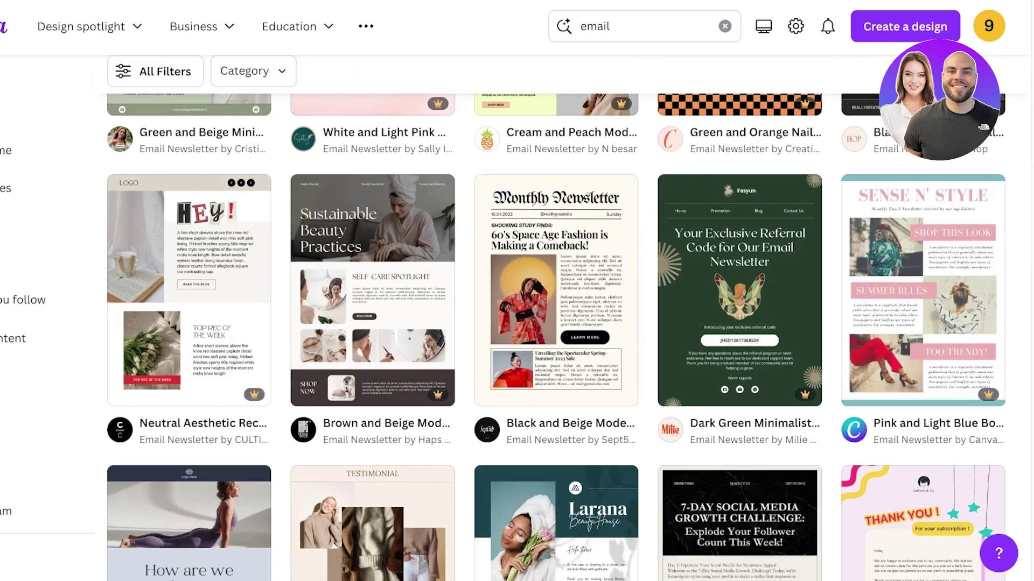
scroll(556, 323, "up", 10)
scroll(556, 323, "down", 10)
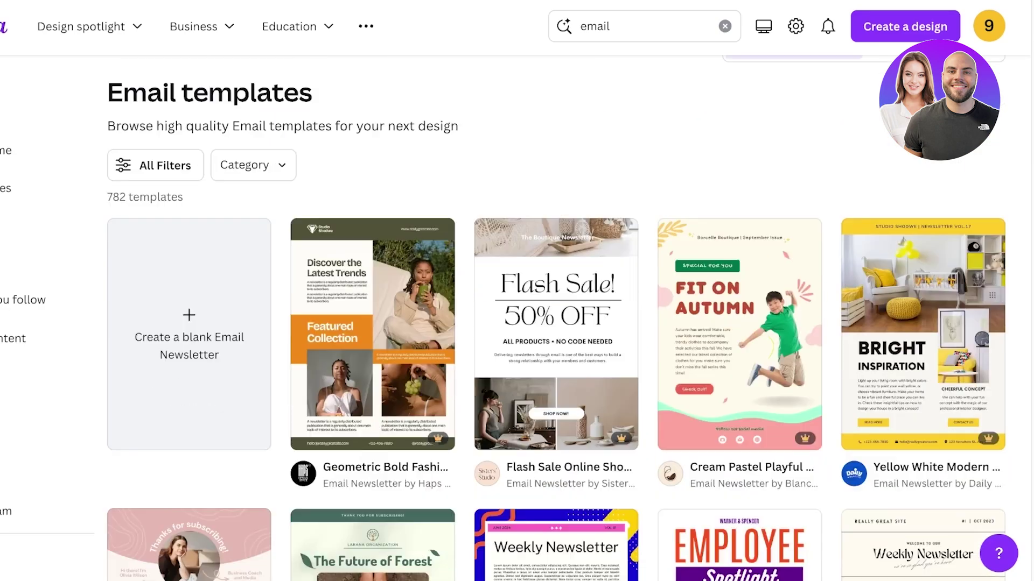
scroll(739, 323, "down", 5)
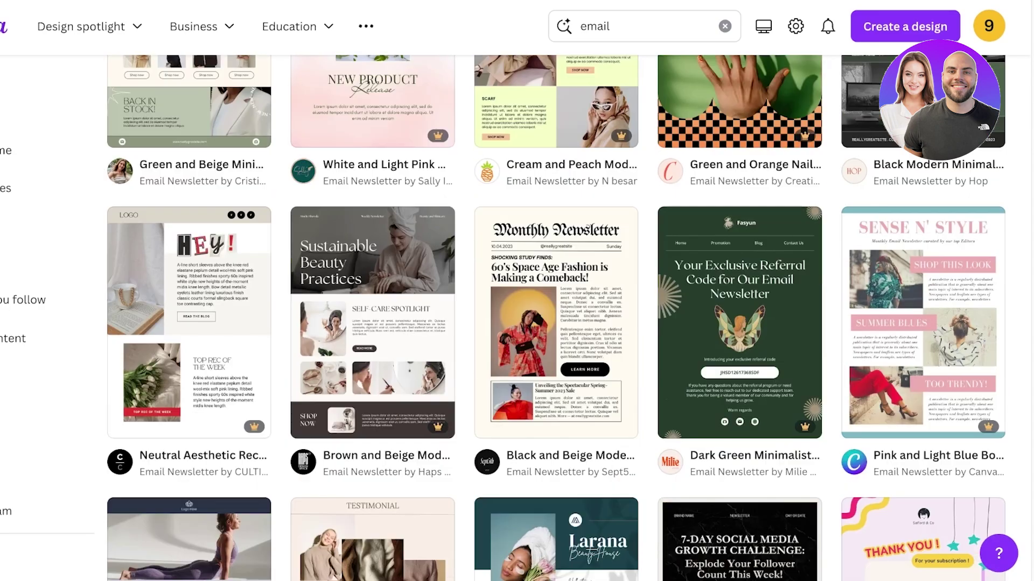
scroll(556, 322, "down", 8)
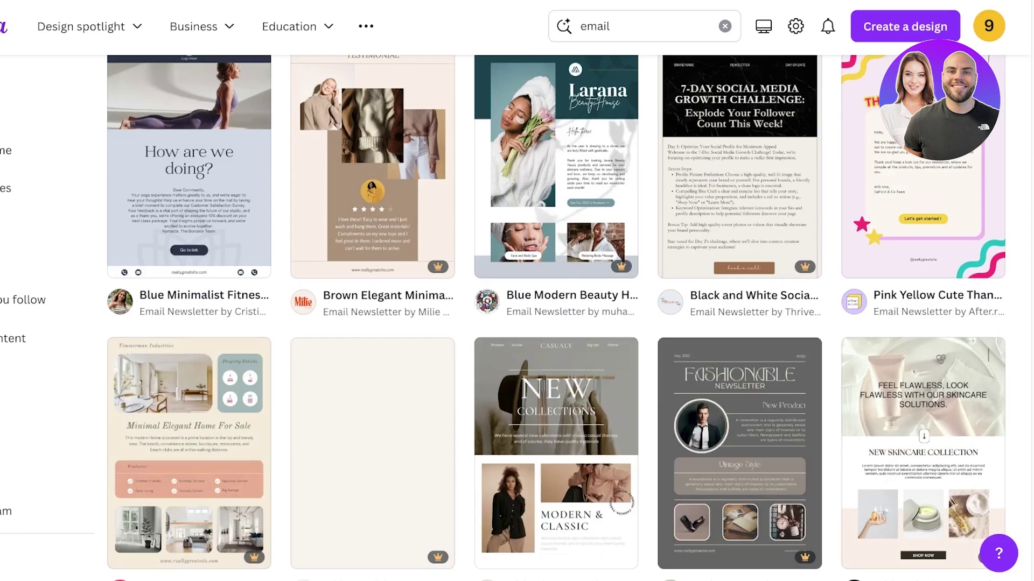
scroll(739, 243, "down", 4)
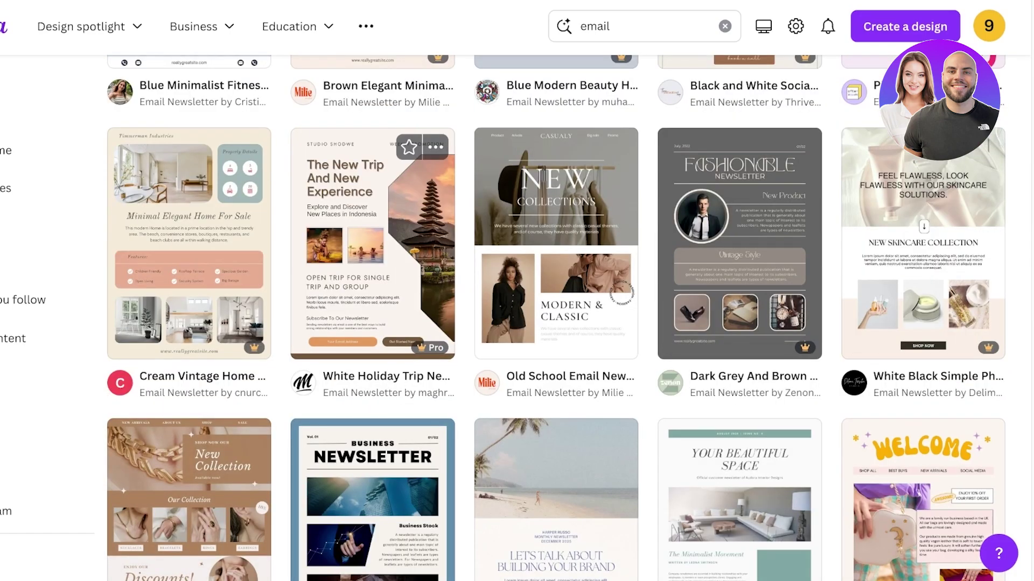
scroll(372, 242, "up", 10)
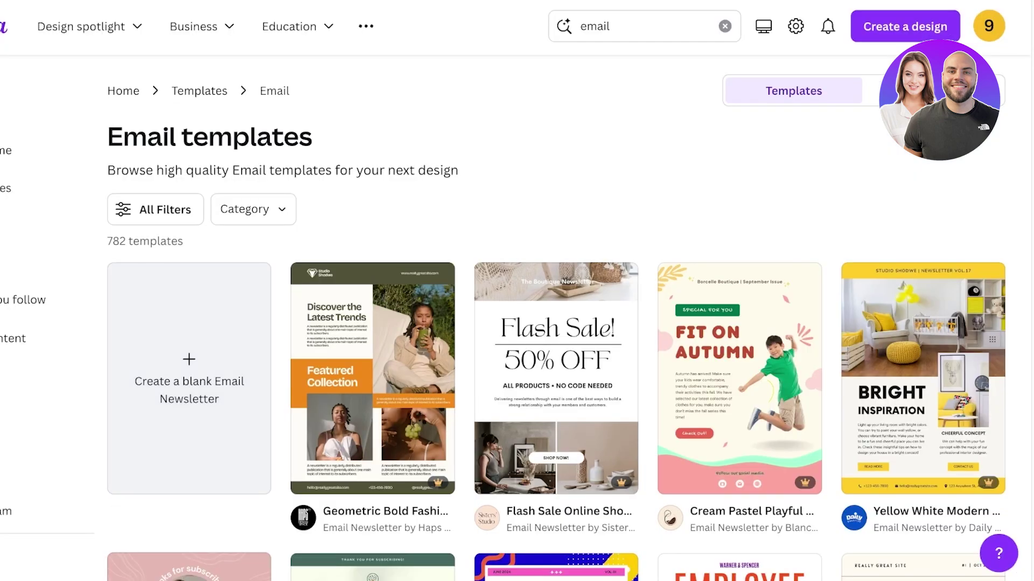
Run the "email" template search again and examine more newsletter designs further down the results
left_click(644, 26)
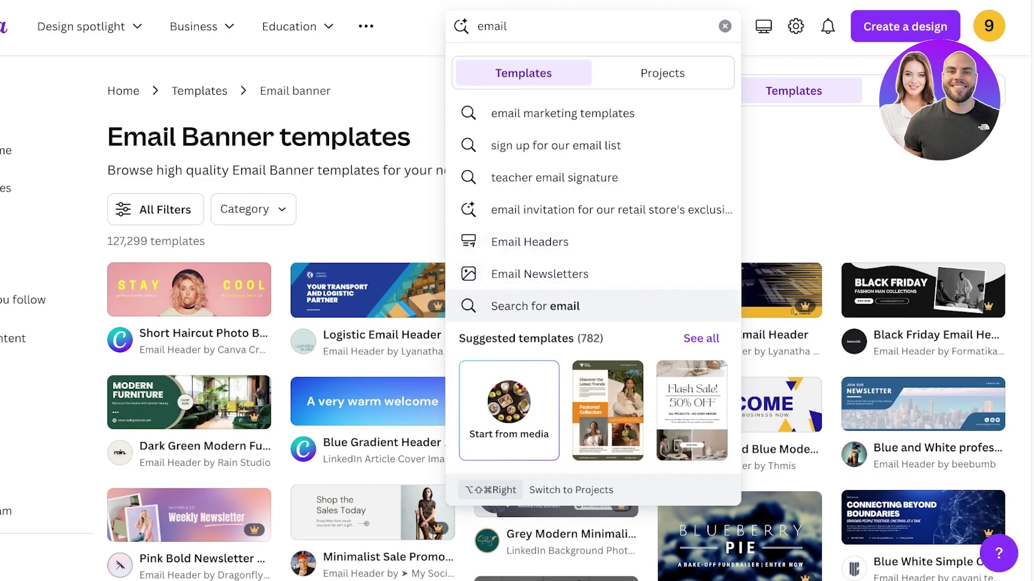
key("Return")
scroll(556, 318, "down", 10)
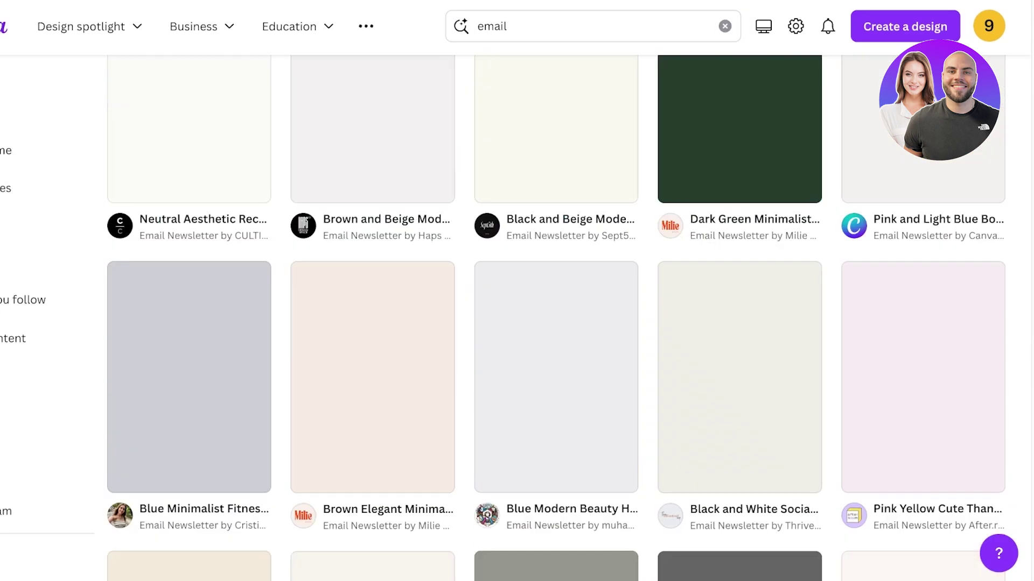
scroll(372, 323, "down", 5)
scroll(371, 323, "down", 5)
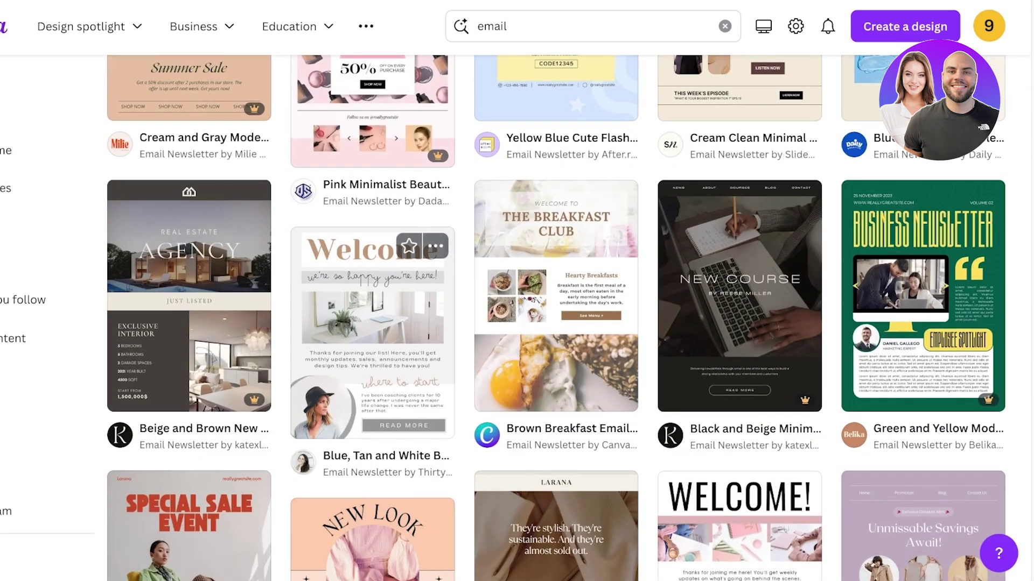
scroll(371, 323, "up", 4)
scroll(371, 258, "down", 5)
scroll(371, 259, "up", 5)
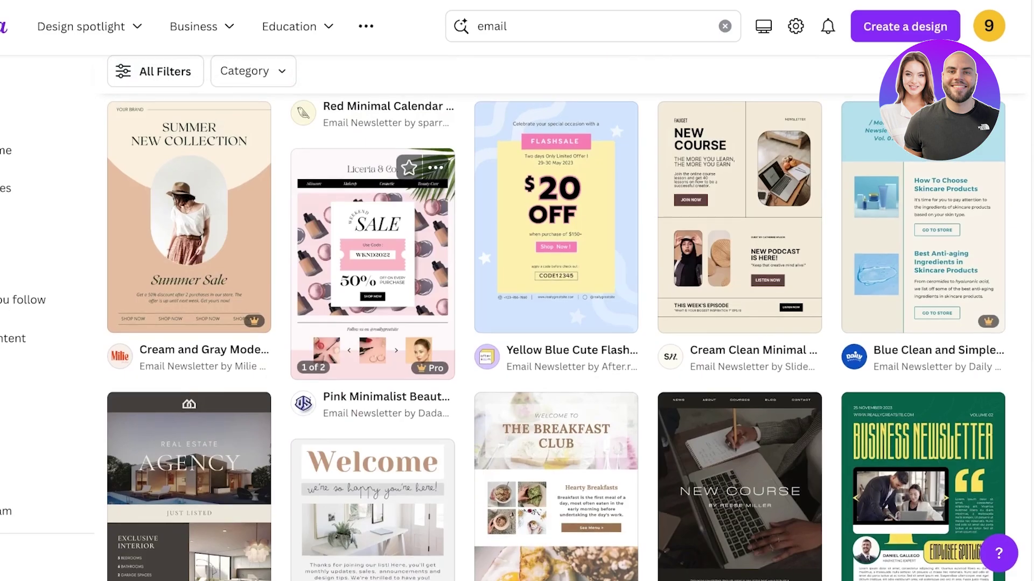
scroll(372, 258, "up", 4)
scroll(371, 259, "down", 2)
scroll(371, 258, "down", 12)
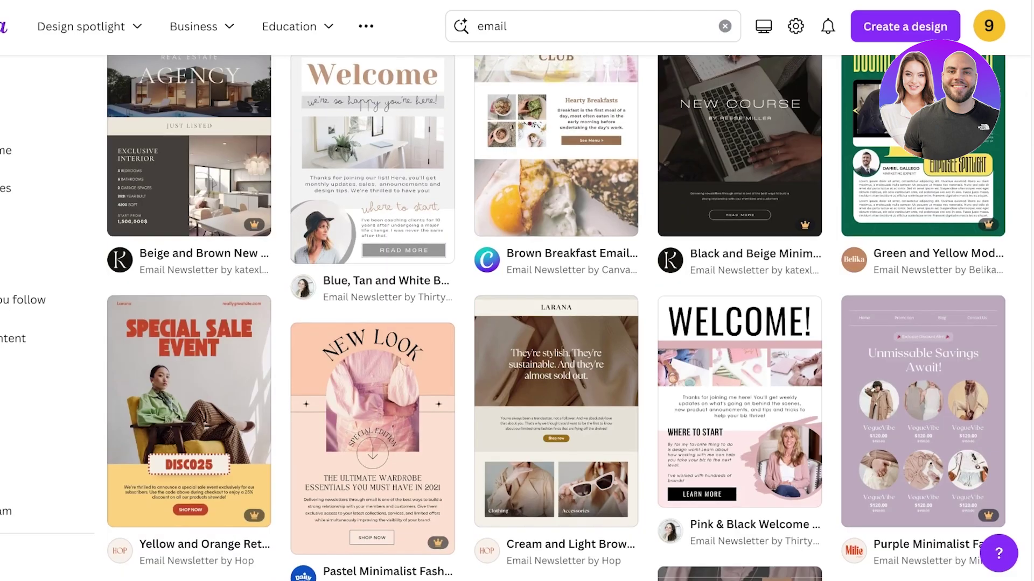
scroll(554, 318, "down", 5)
scroll(554, 318, "up", 8)
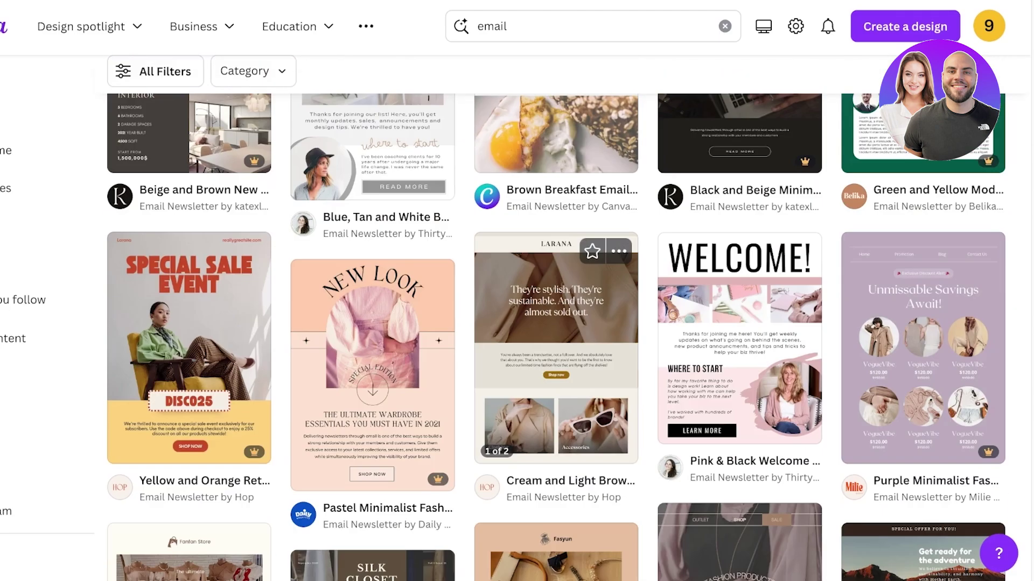
scroll(554, 318, "down", 12)
scroll(373, 274, "down", 8)
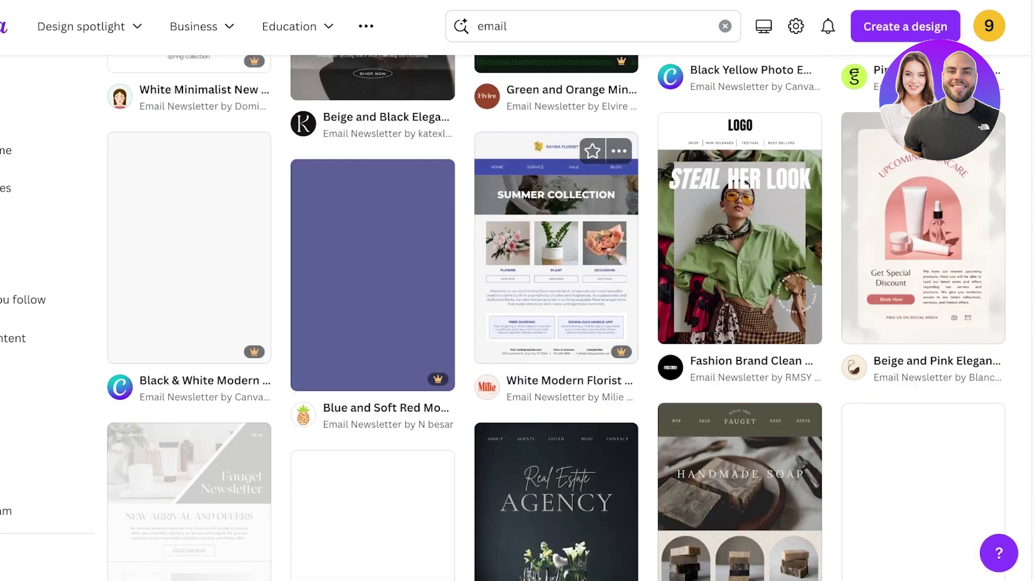
scroll(373, 274, "down", 4)
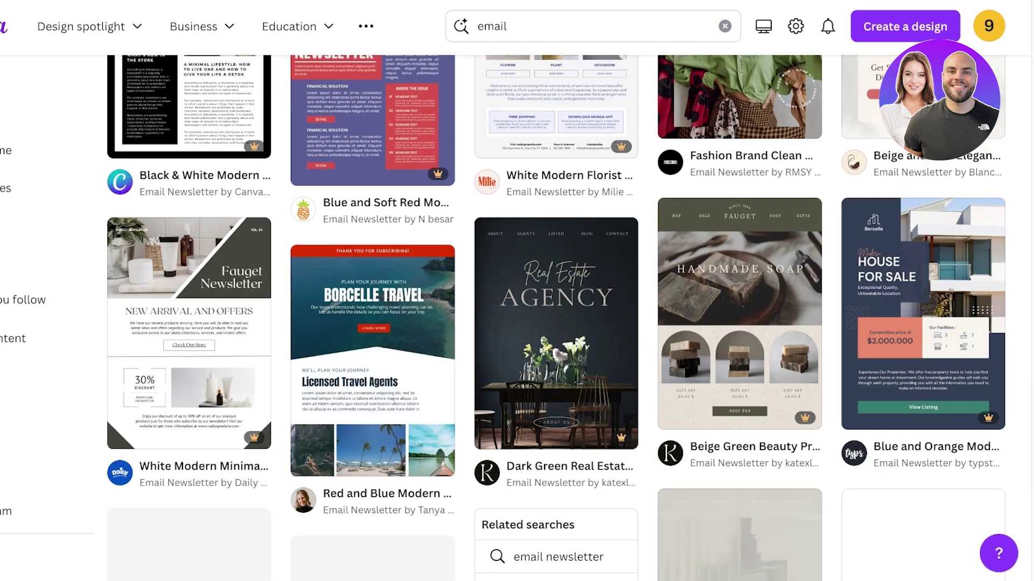
scroll(373, 275, "up", 12)
scroll(556, 338, "down", 15)
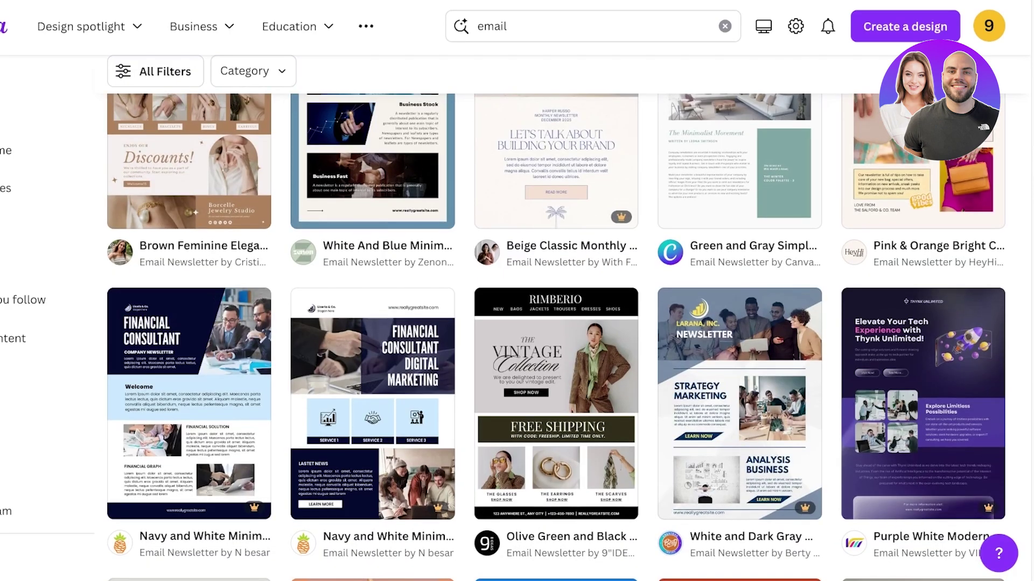
Replace the template search term with "infographic" and run the search
left_click(507, 26)
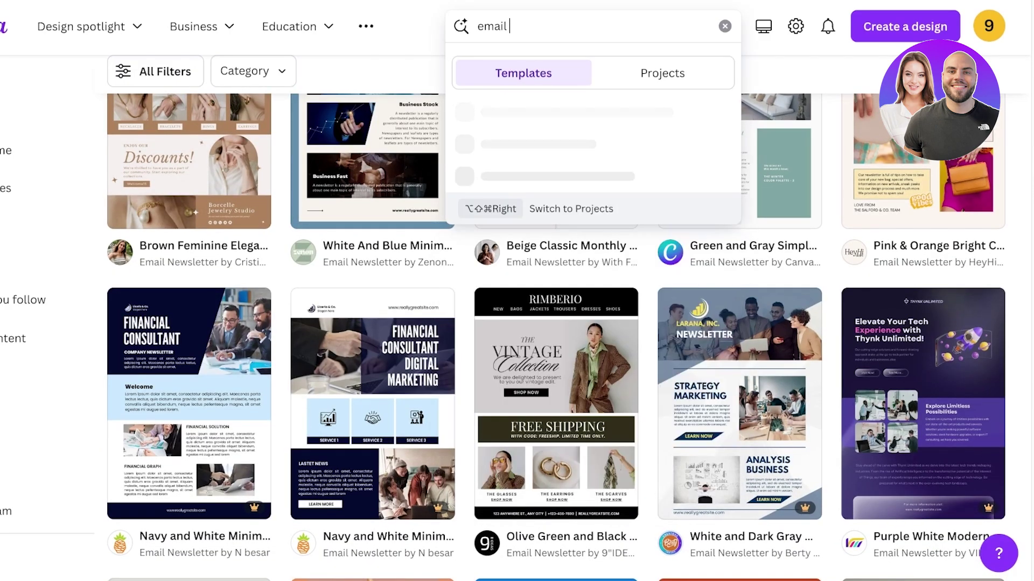
key("BackSpace")
key("BackSpace")
key("BackSpace")
key("BackSpace")
key("BackSpace")
type("v")
key("BackSpace")
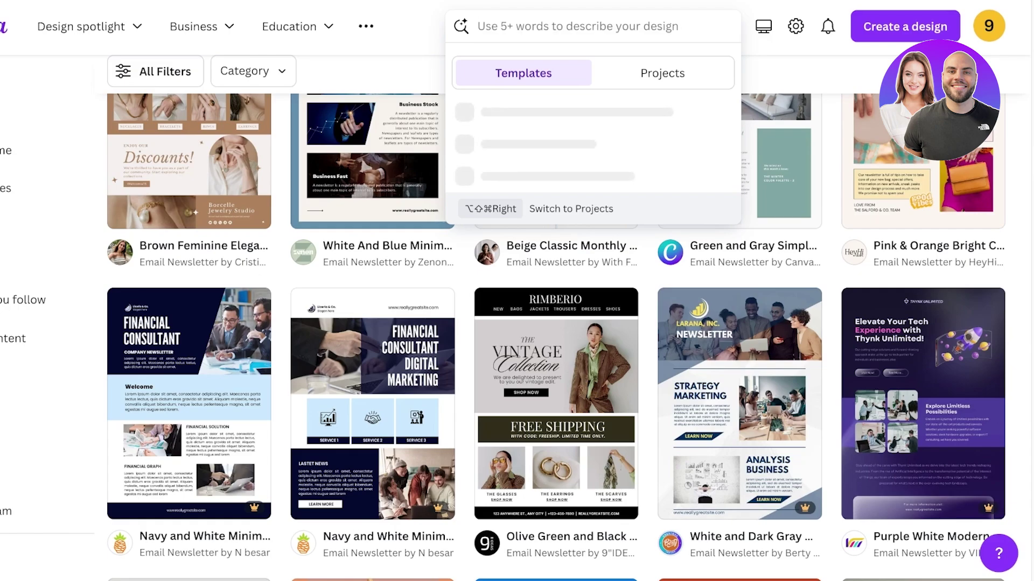
type("in")
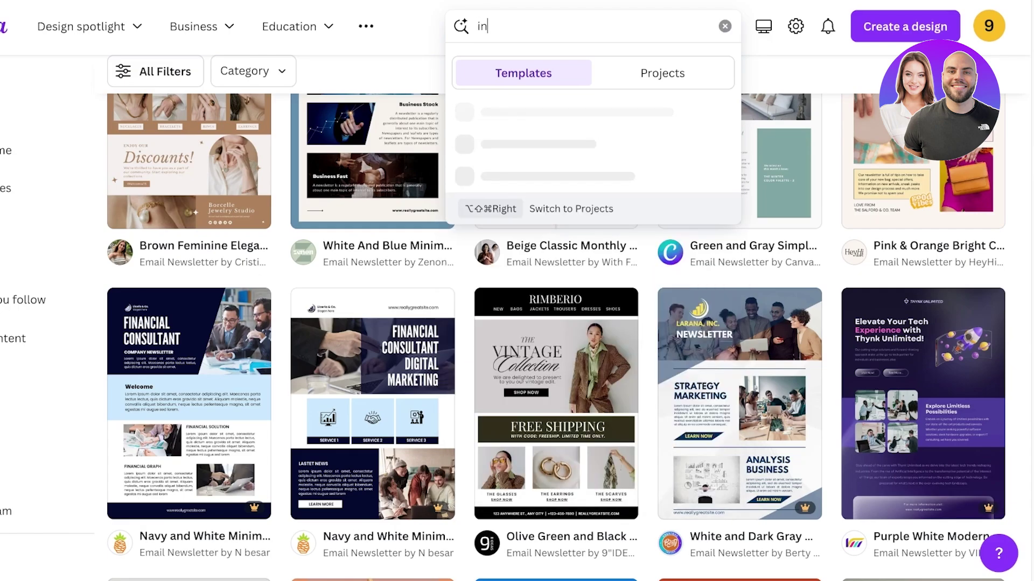
type("fographic")
key("Return")
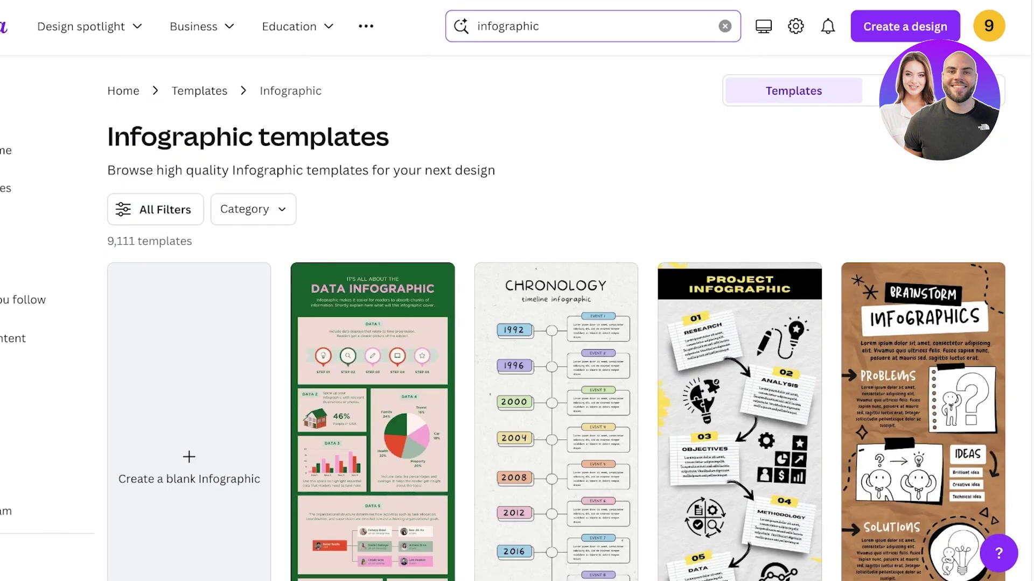
Browse the infographic templates and create a blank infographic design
scroll(556, 291, "down", 8)
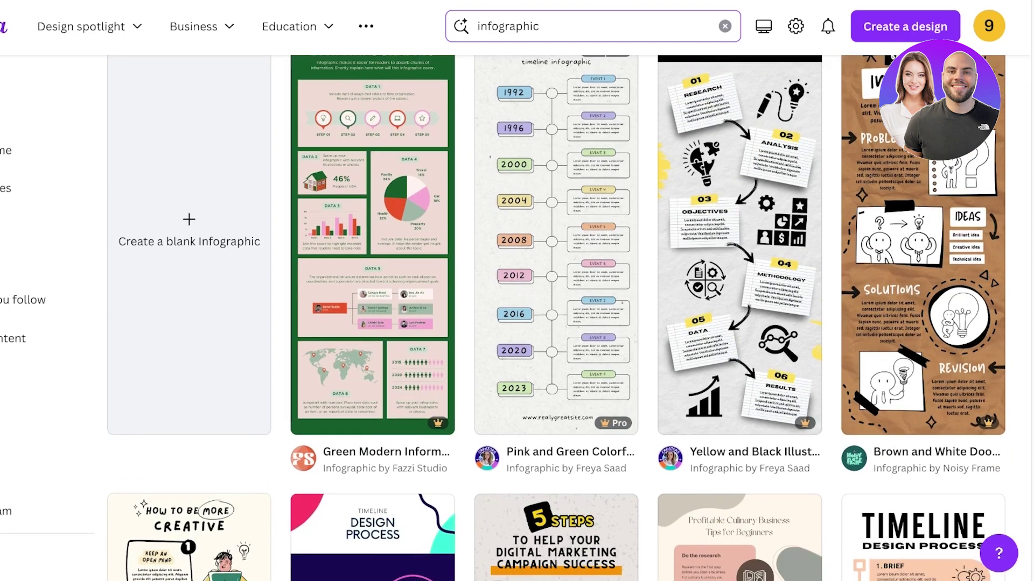
scroll(556, 291, "up", 9)
scroll(373, 290, "down", 2)
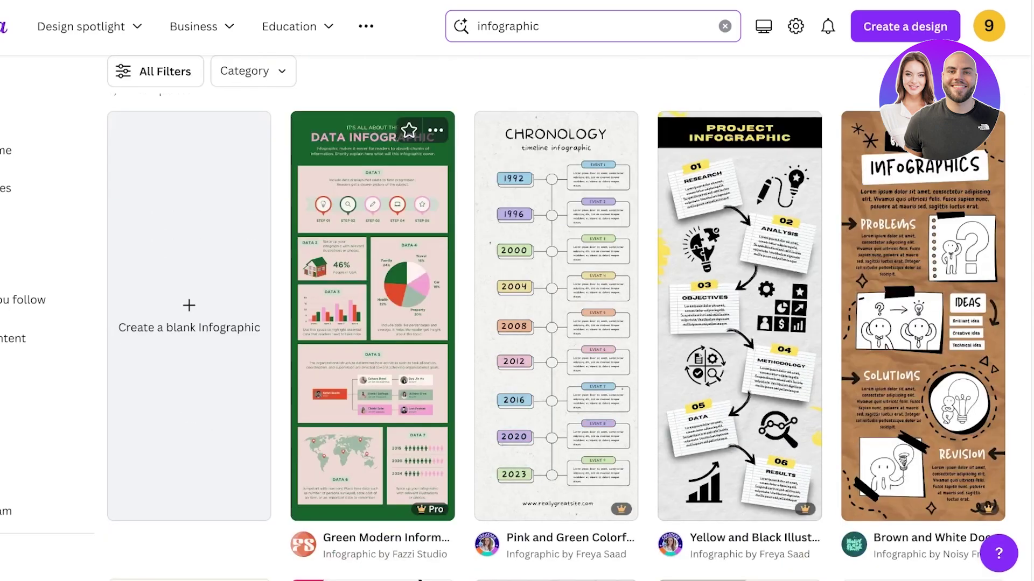
scroll(556, 317, "down", 3)
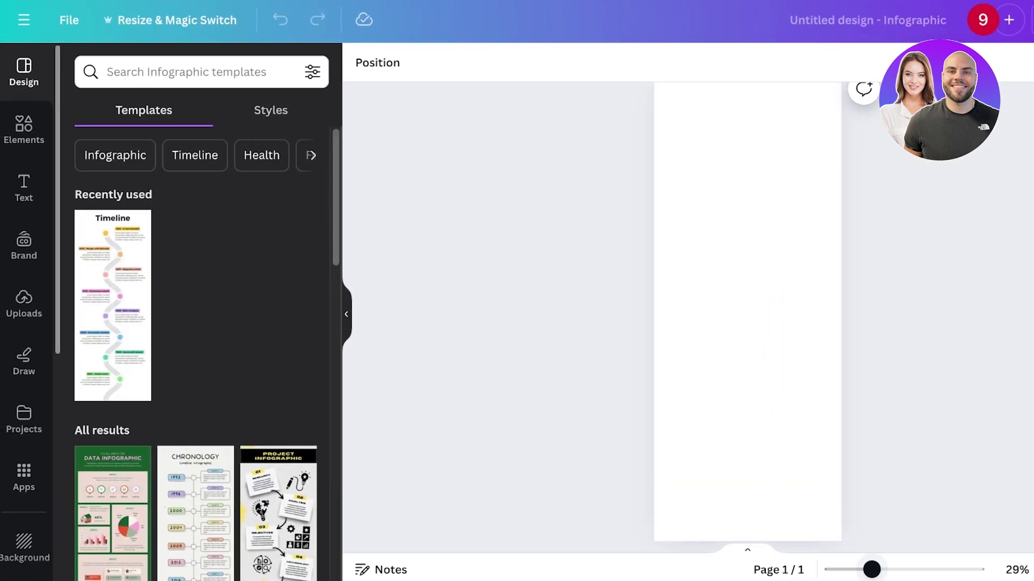
Search the infographic templates for "email" within the design and browse the results
left_click(186, 72)
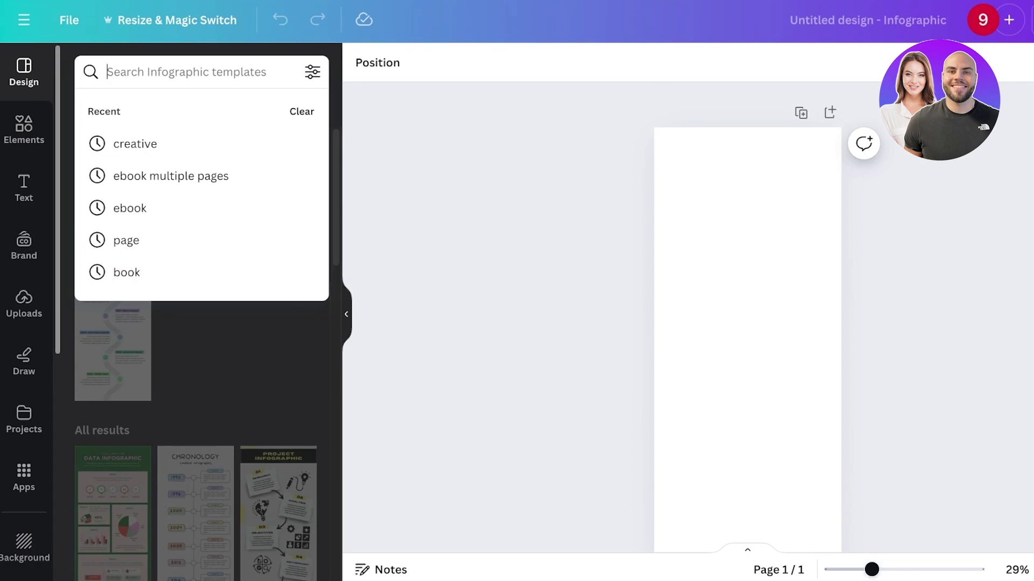
type("email")
key("Return")
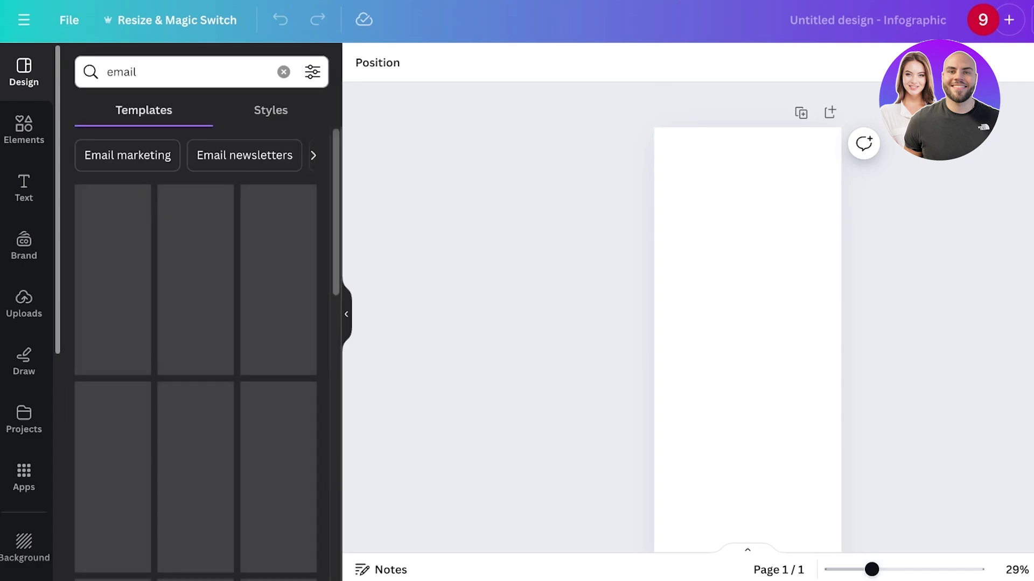
scroll(195, 323, "down", 15)
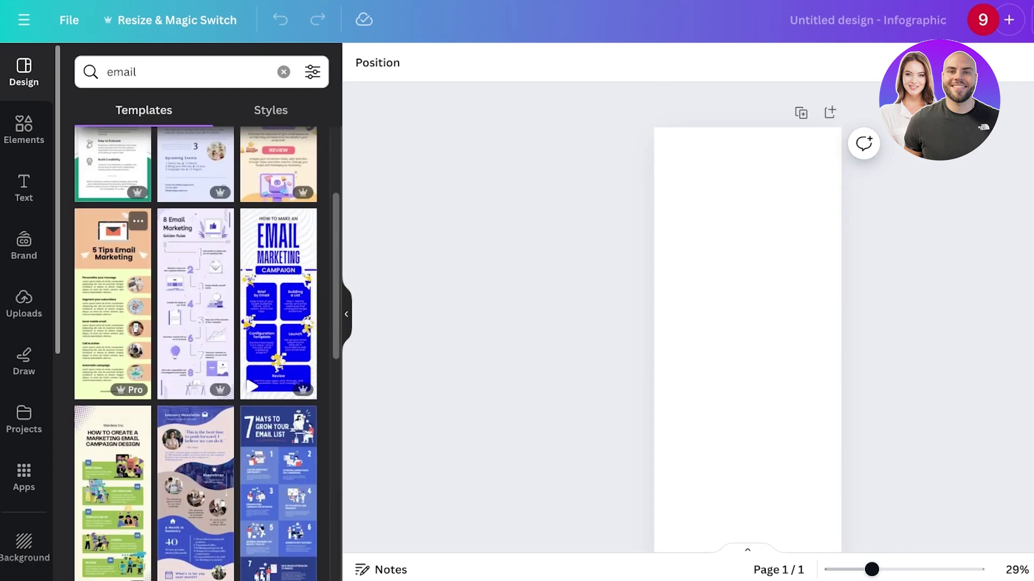
Search the elements for "logo" and add the gold lotus graphic to the blank infographic page
left_click(24, 129)
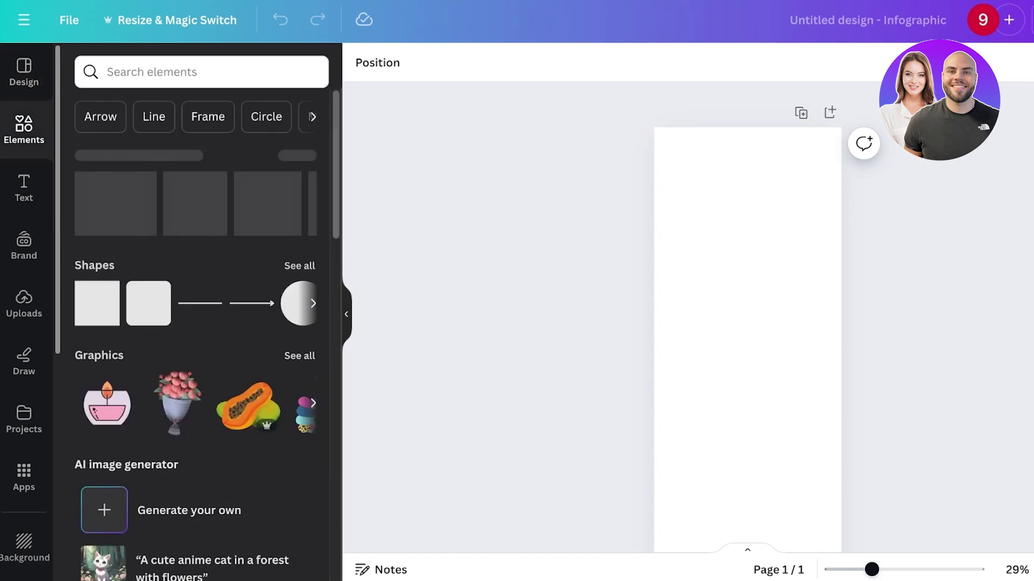
left_click_drag(872, 569, 880, 570)
scroll(747, 317, "down", 3)
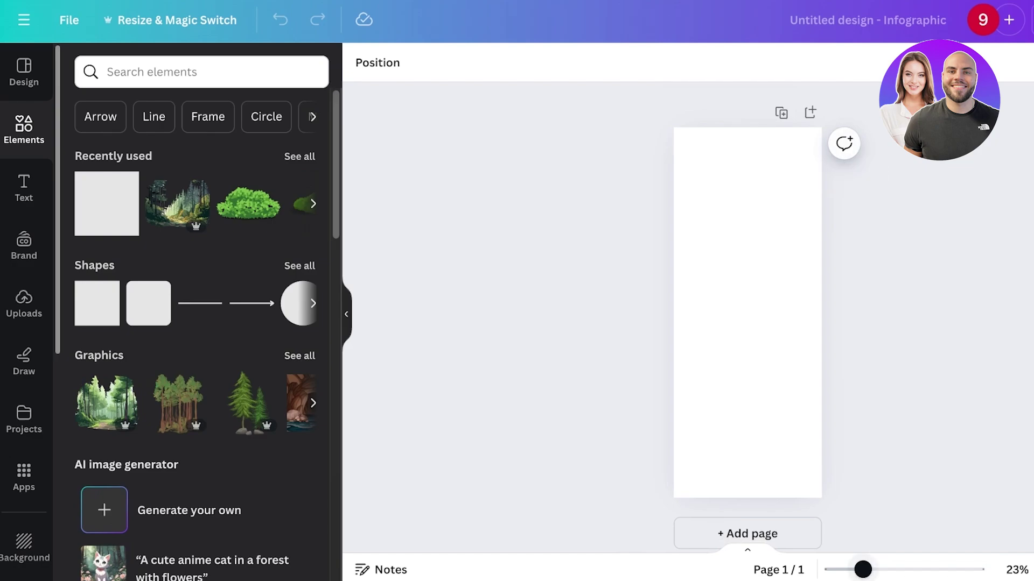
left_click_drag(863, 569, 910, 570)
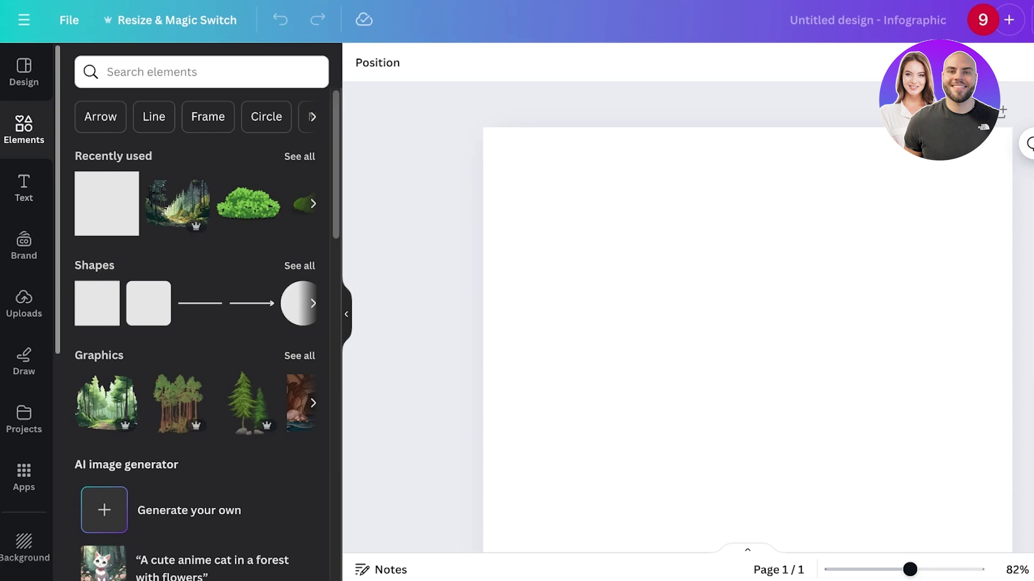
left_click(108, 71)
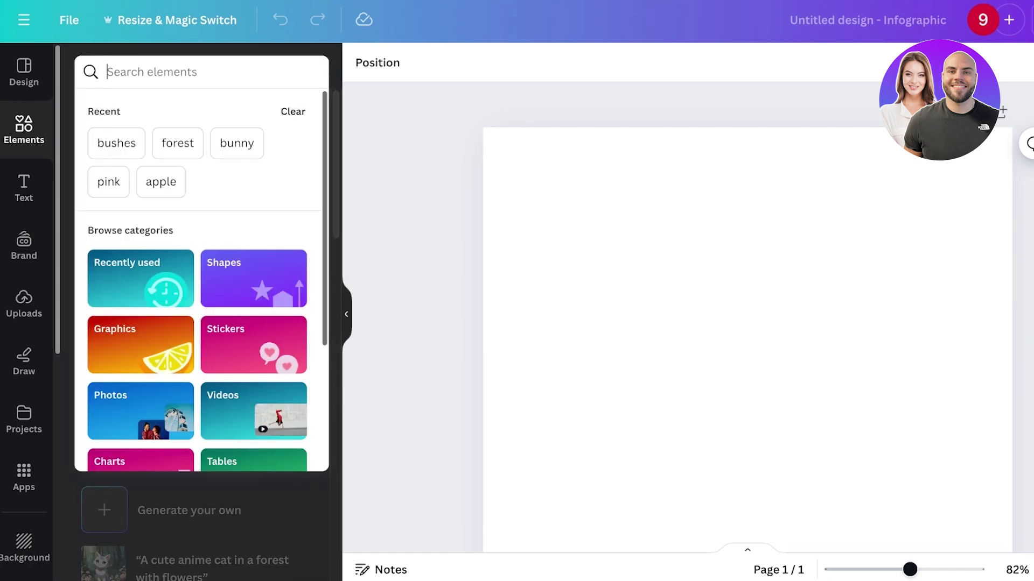
type("logo")
key("Return")
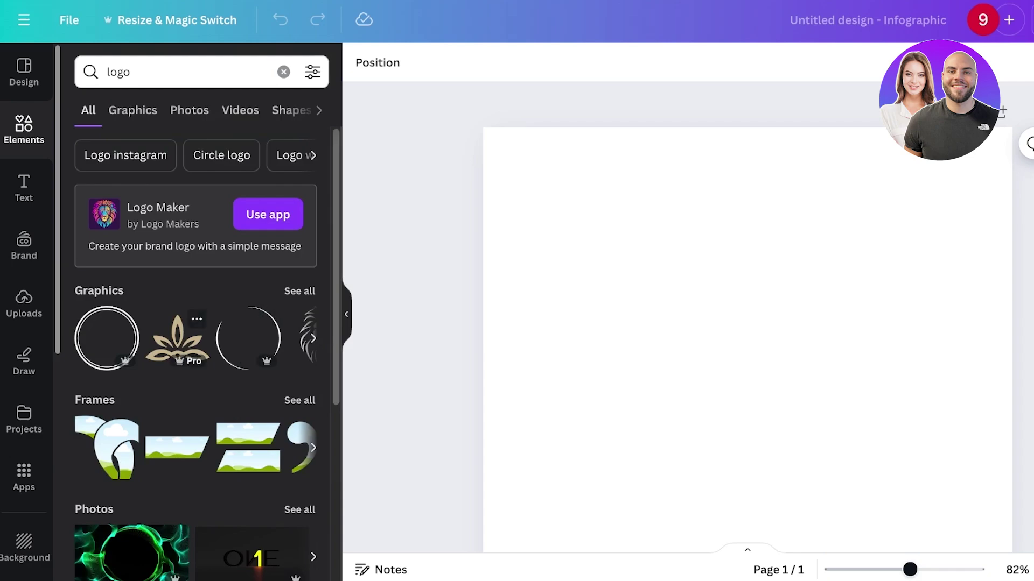
left_click(177, 338)
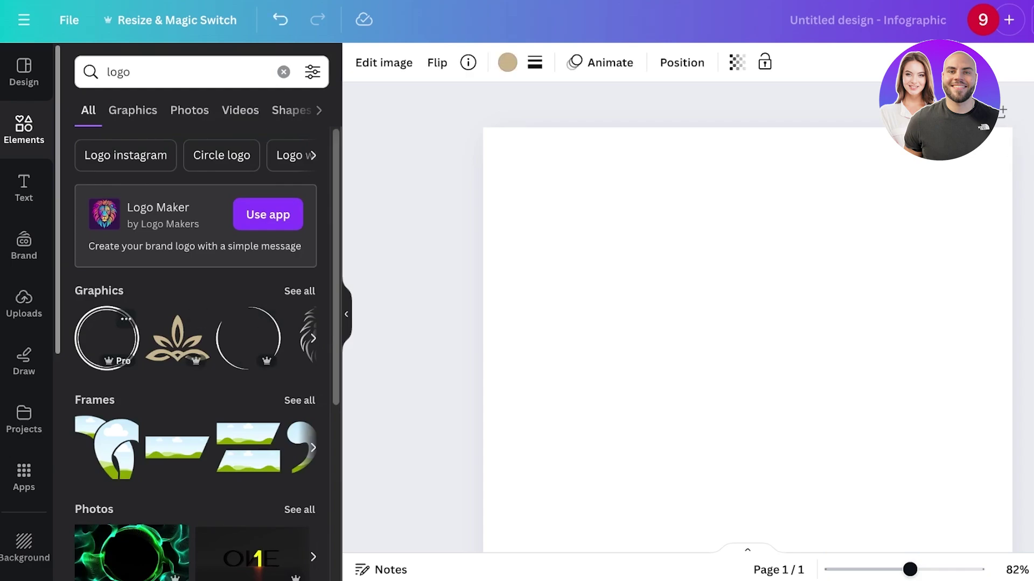
Shrink the gold lotus logo to a small emblem and centre it near the upper edge of the page
scroll(747, 318, "down", 5)
left_click_drag(747, 484, 756, 182)
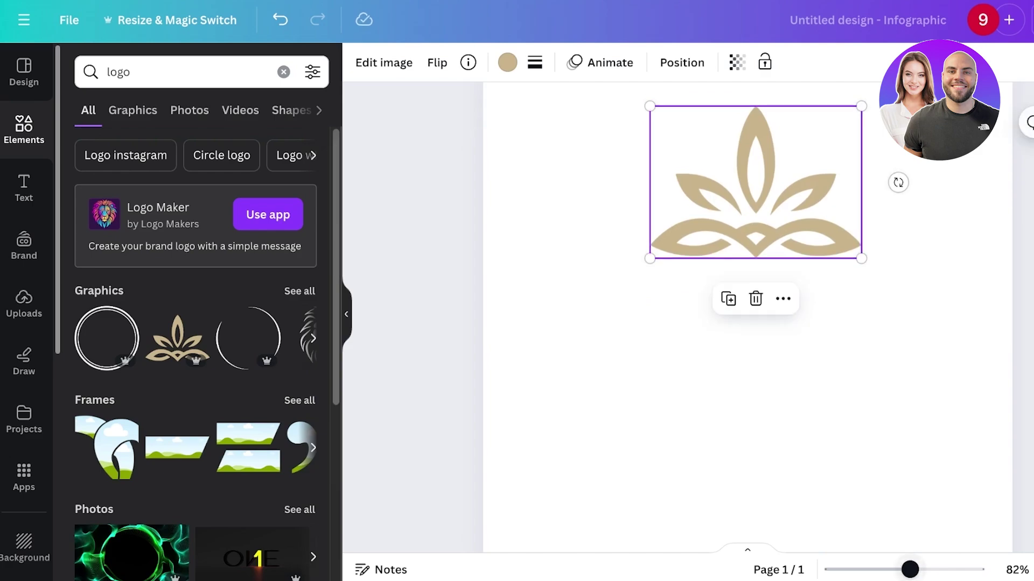
left_click_drag(910, 570, 880, 570)
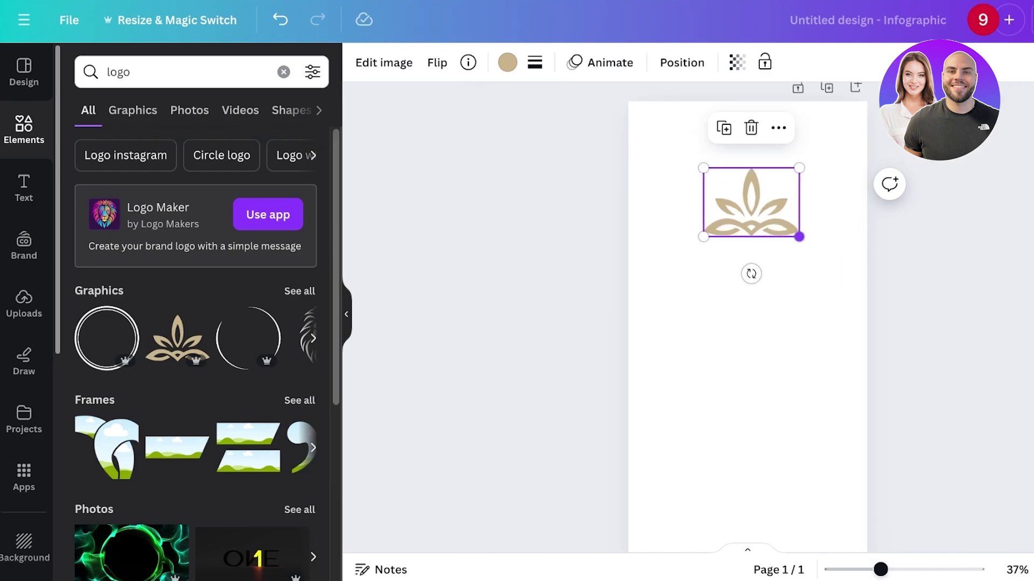
left_click_drag(799, 237, 748, 124)
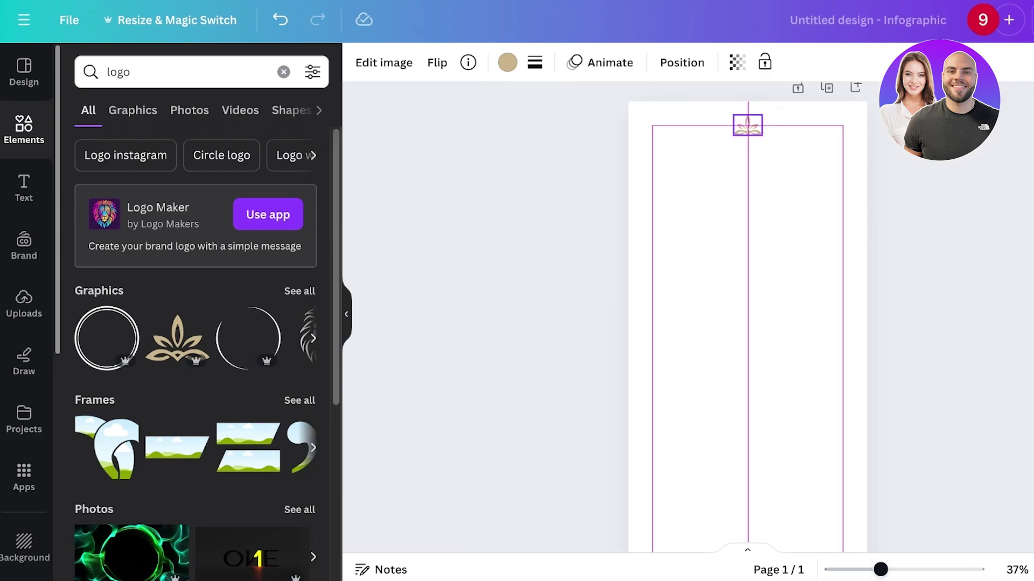
left_click_drag(880, 569, 895, 569)
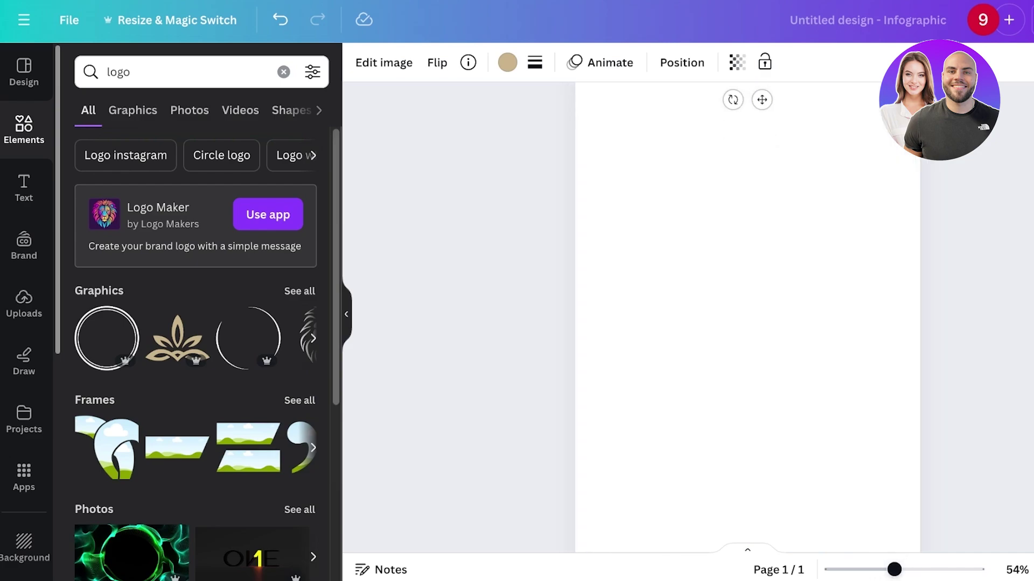
Try a custom light grey #E3E2E1 as the page background colour
left_click(747, 339)
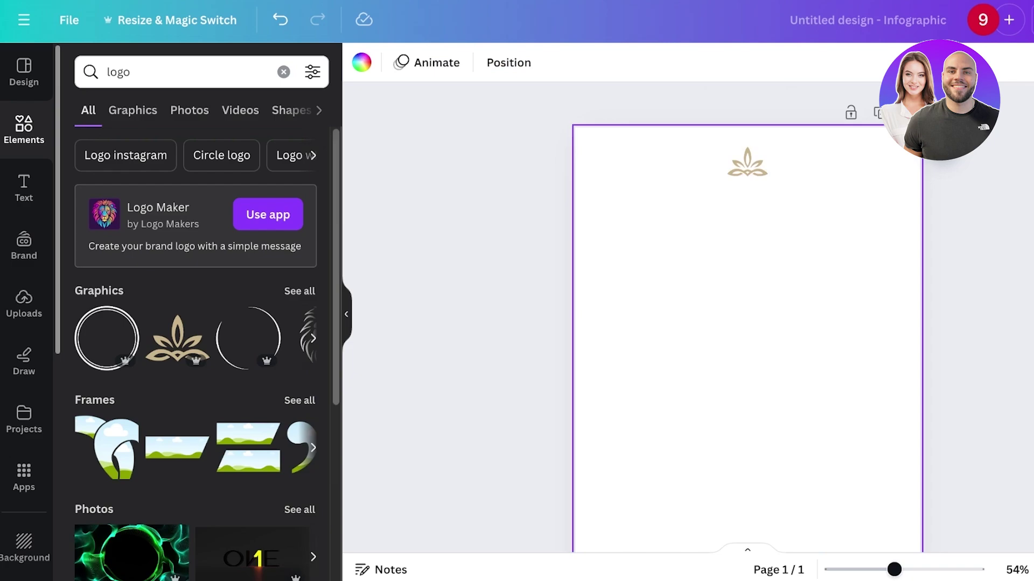
left_click(361, 63)
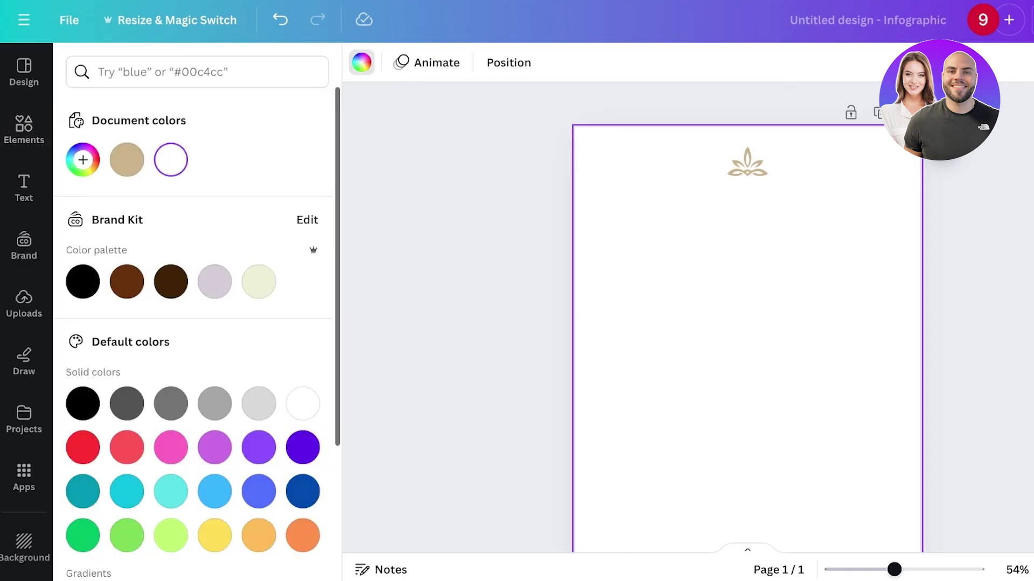
left_click(82, 159)
left_click(126, 160)
left_click(83, 160)
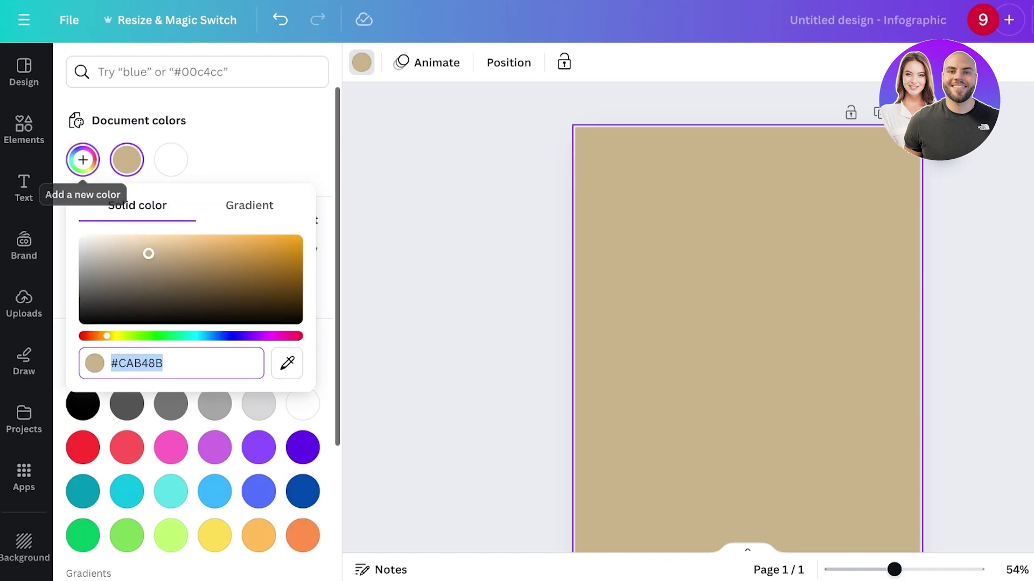
type("#ECE3D4")
left_click_drag(100, 242, 83, 244)
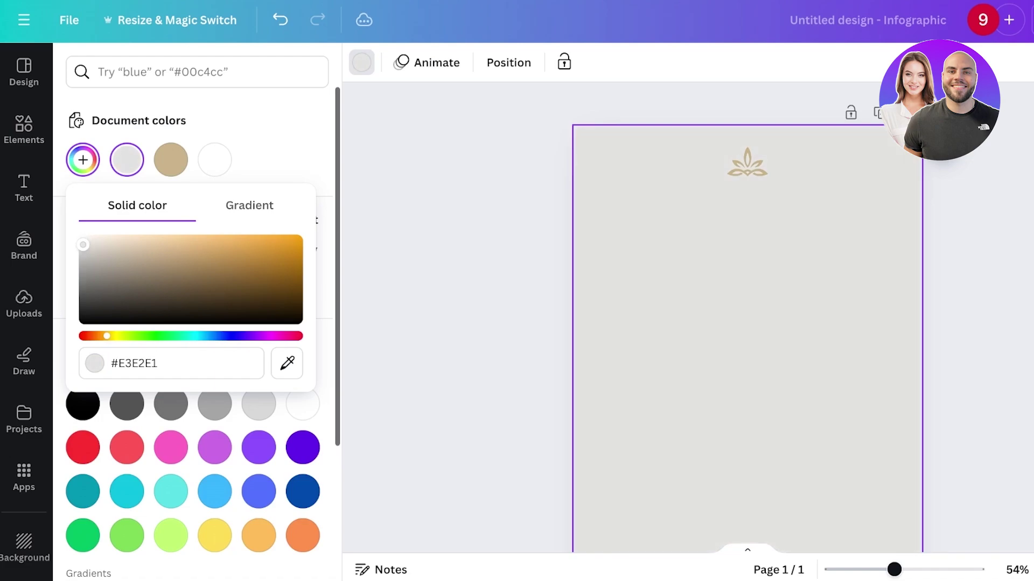
left_click(135, 363)
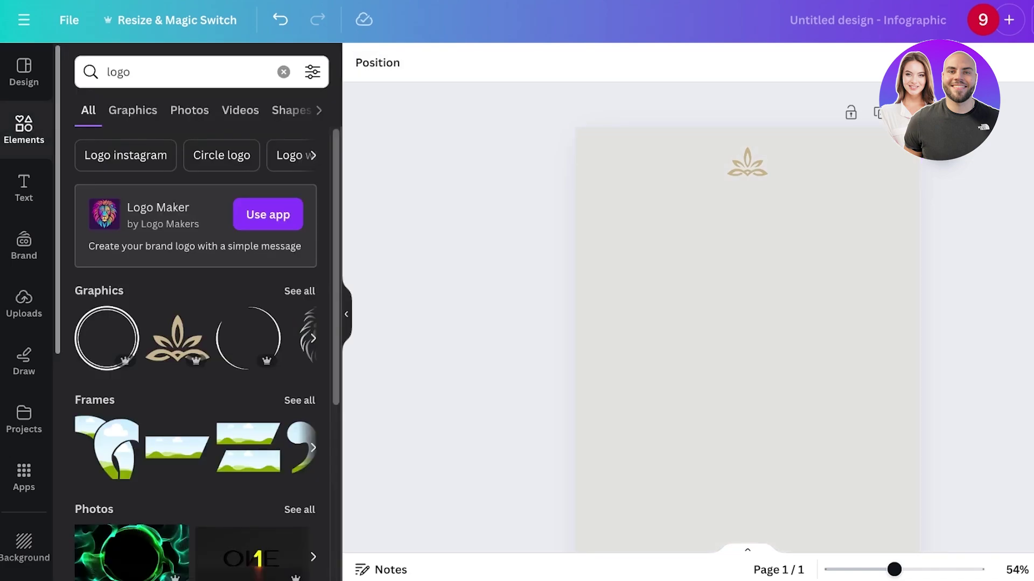
Set the page background to the custom colour #DED7D0, and shift it to a slightly greyer shade
left_click(646, 269)
left_click(361, 62)
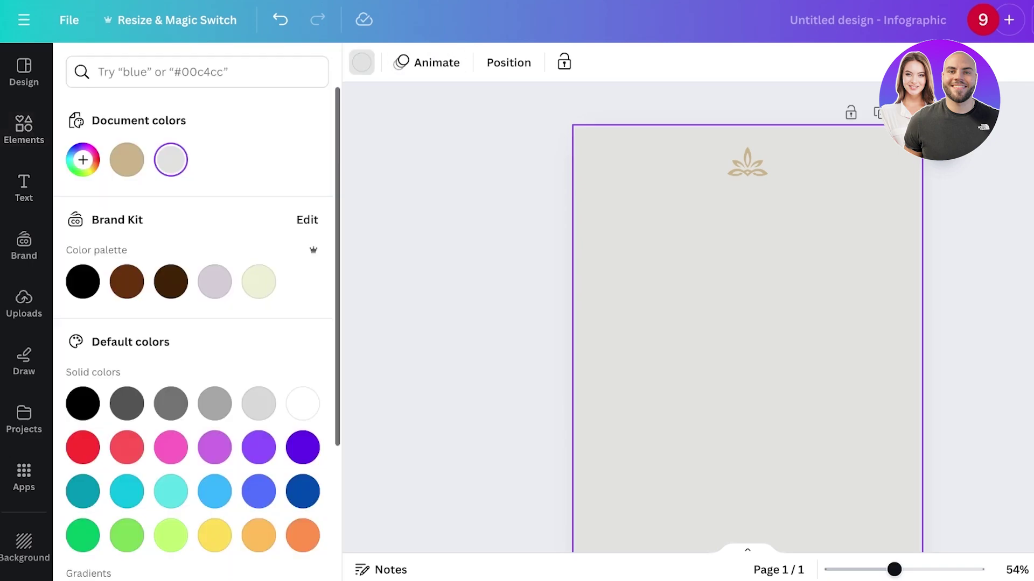
left_click(82, 158)
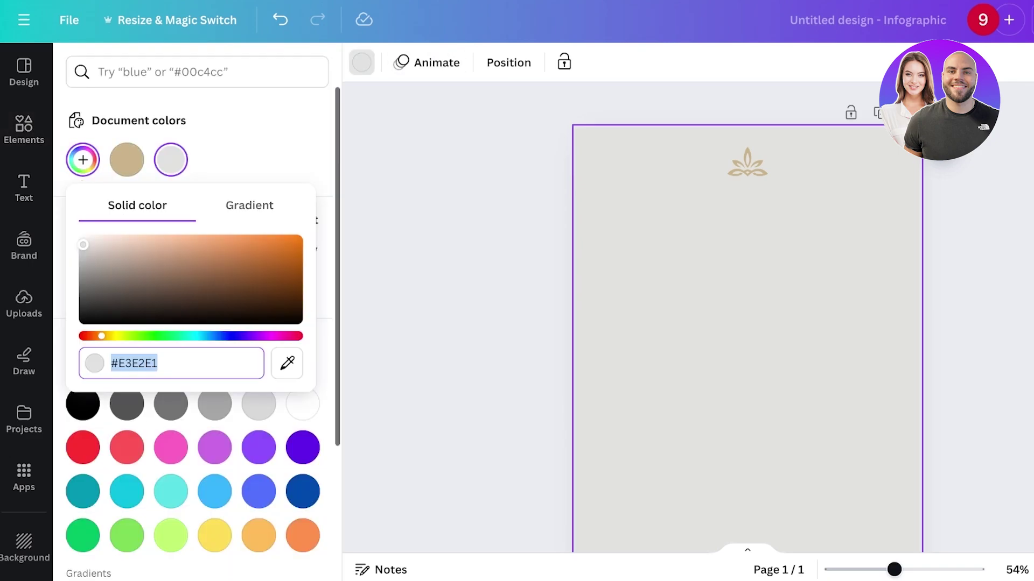
type("#DED7D0")
key("Return")
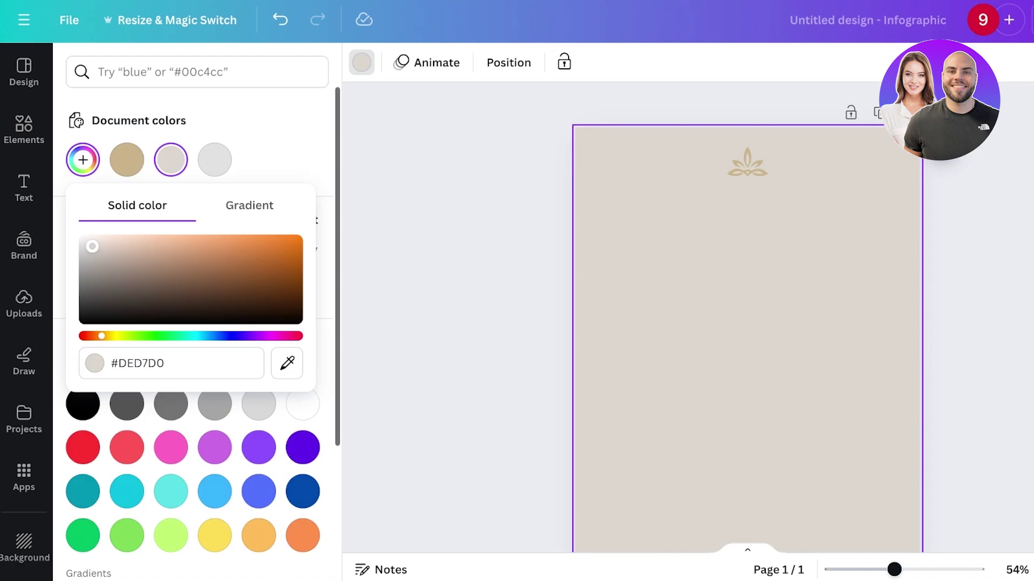
left_click_drag(93, 246, 86, 247)
key("Escape")
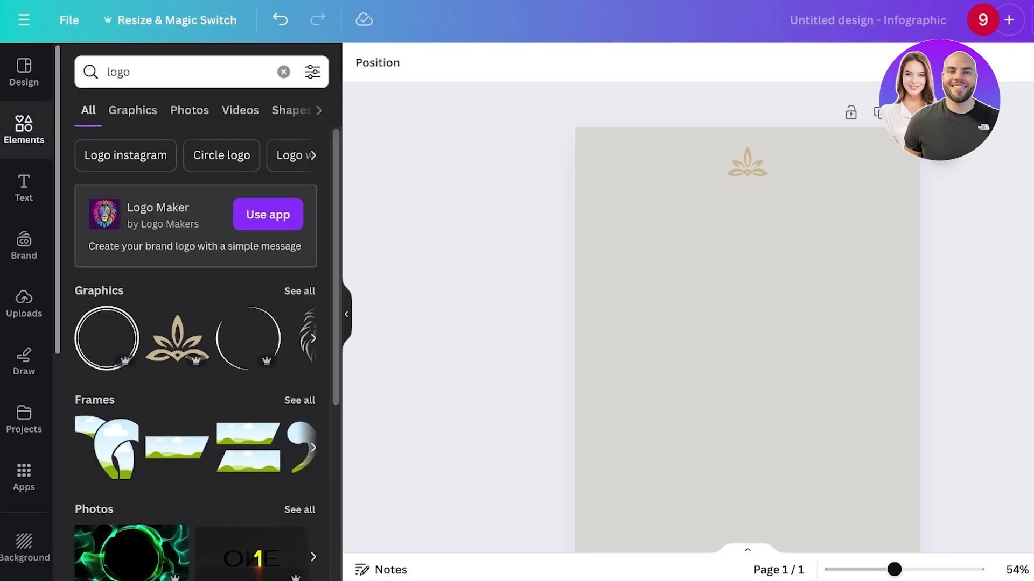
Add a default heading to the page and view the West Elm coffee table product page for reference
left_click_drag(894, 569, 903, 570)
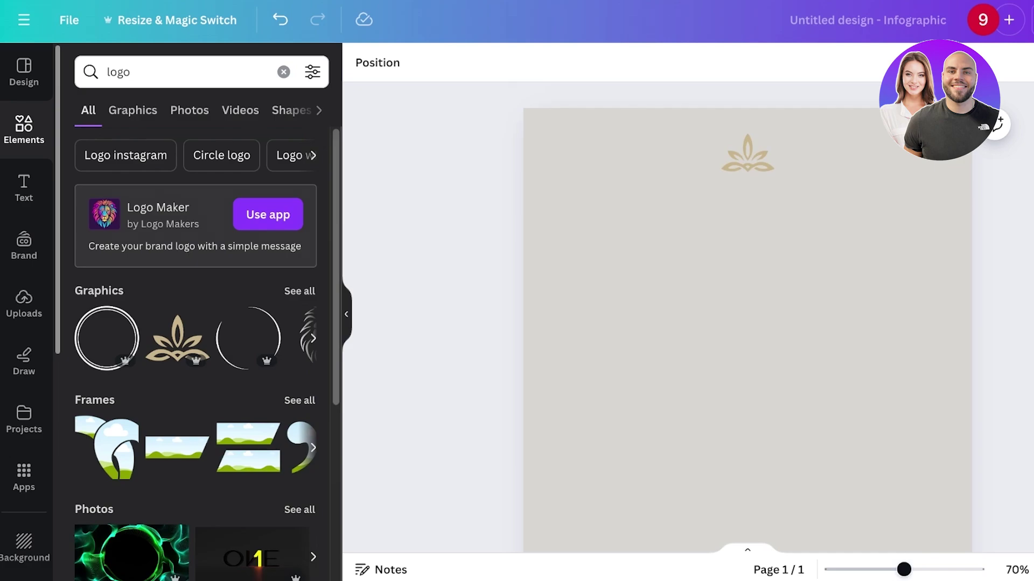
left_click(24, 189)
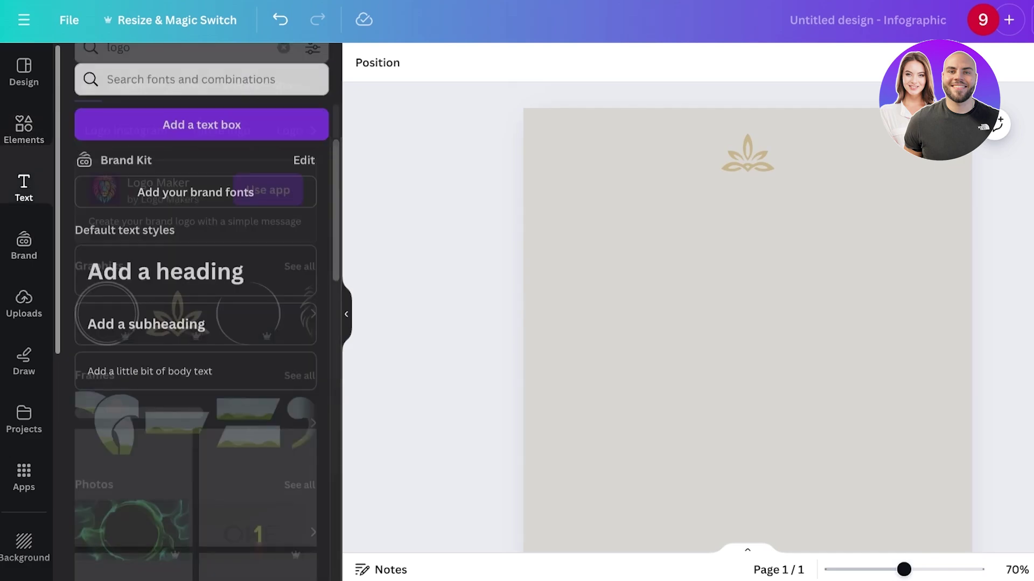
left_click(165, 264)
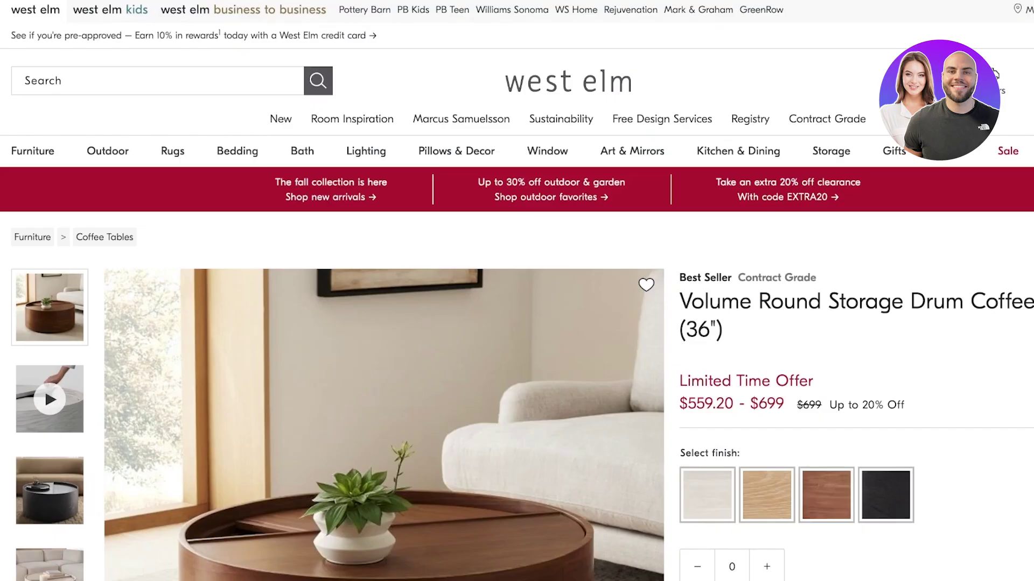
scroll(517, 291, "down", 2)
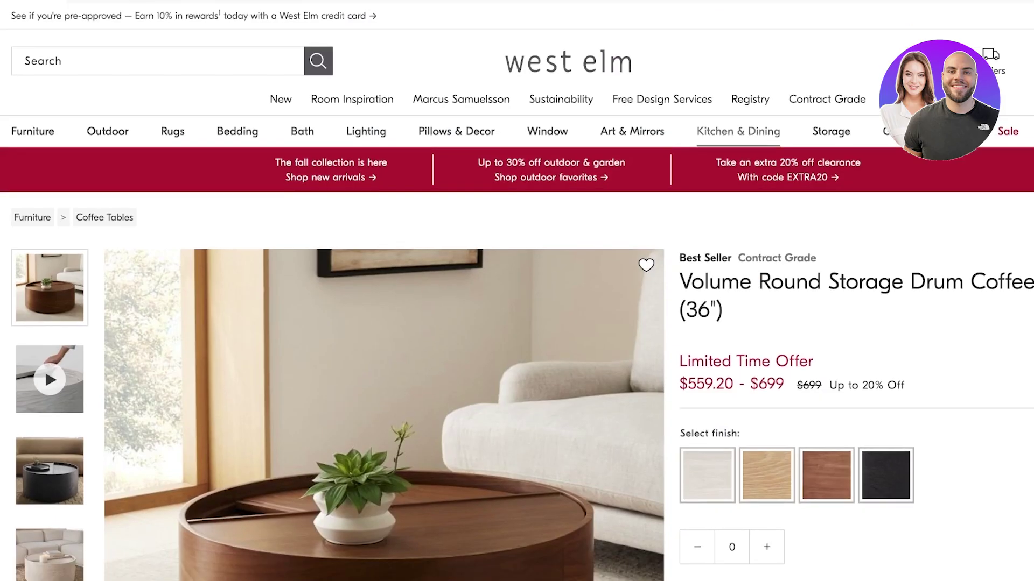
scroll(517, 290, "down", 1)
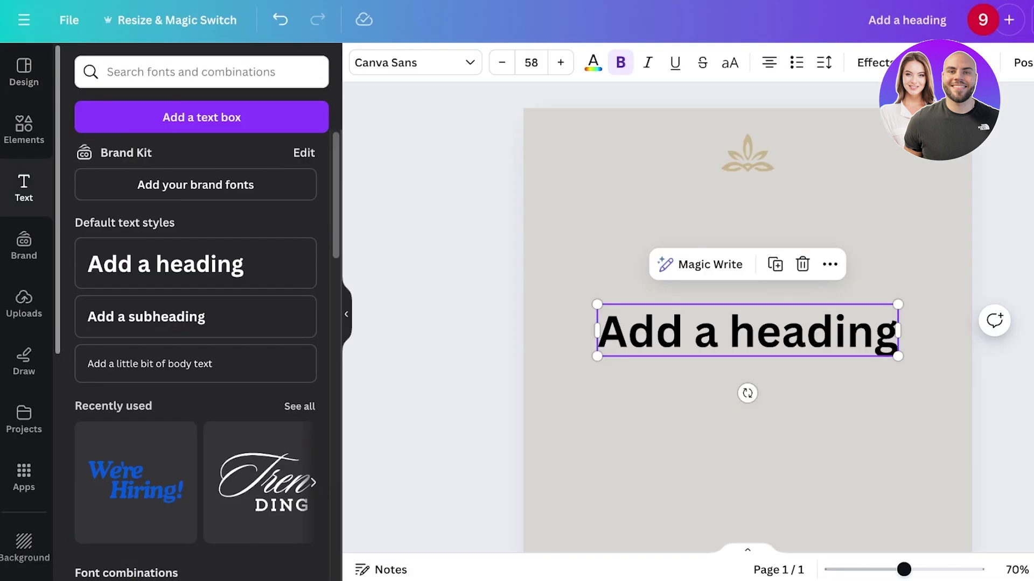
Replace the placeholder heading text with "GET A FREE COFFEE TABLE WORTH $200 AFTER PURCHASE OF ONE TABLE*"
double_click(748, 331)
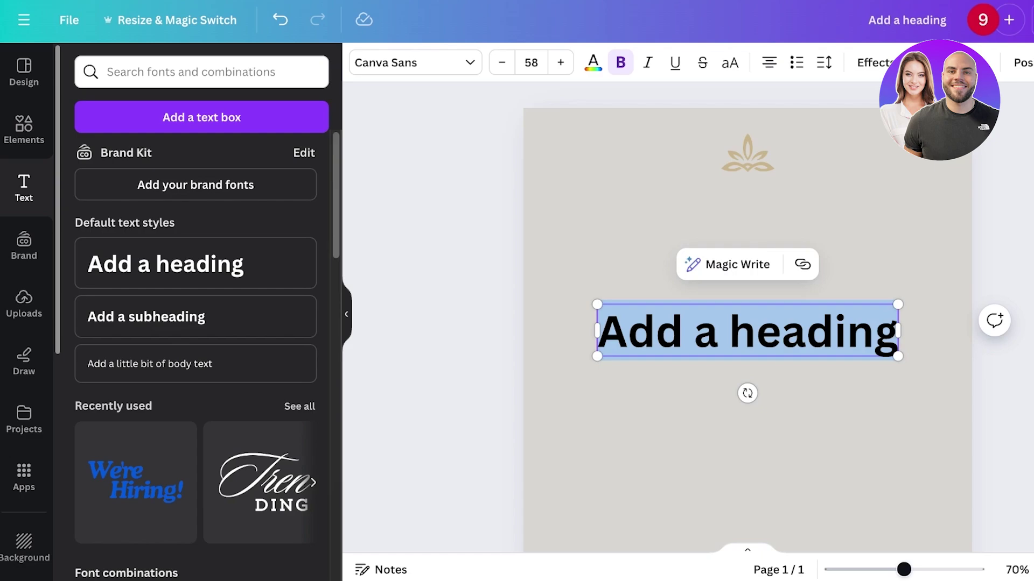
type("GET A FREE")
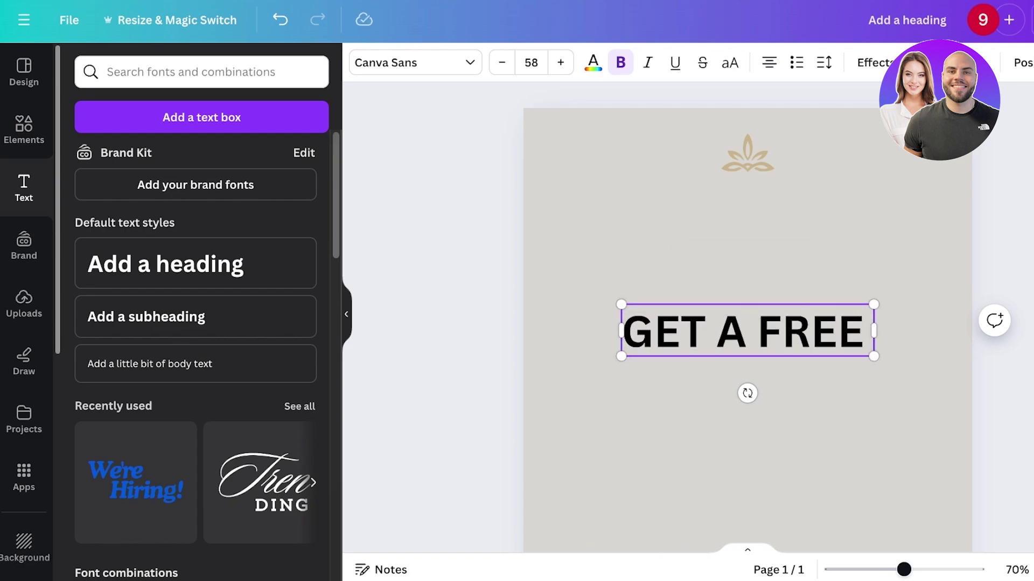
type(" COFFEE TABLE ")
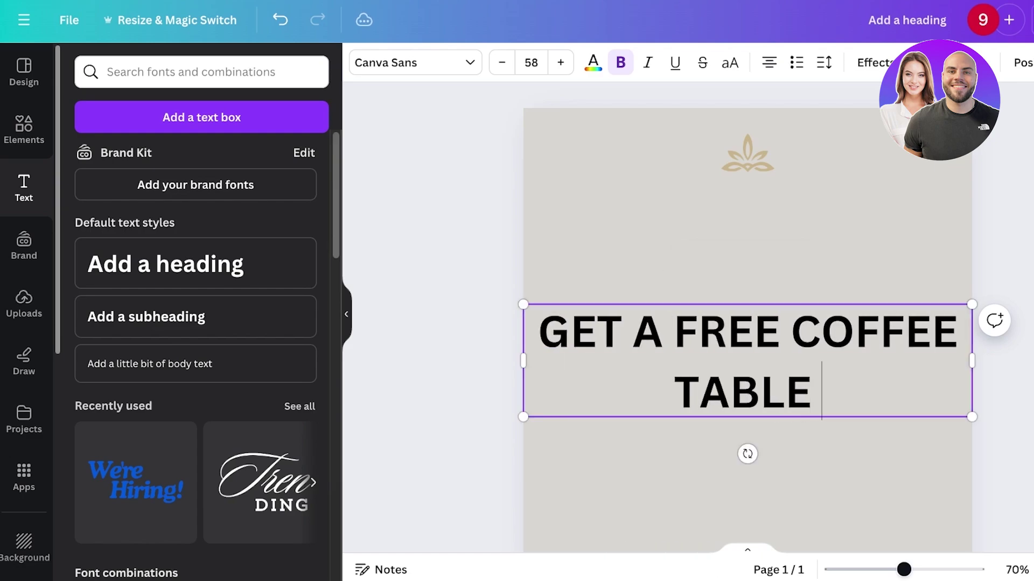
type("WORTH 200")
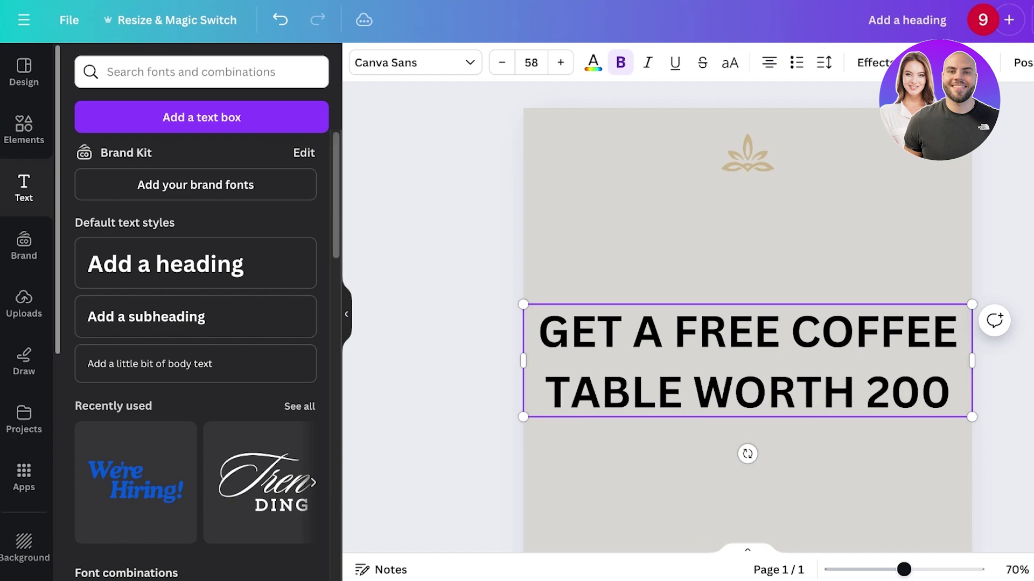
type("$")
type("AF")
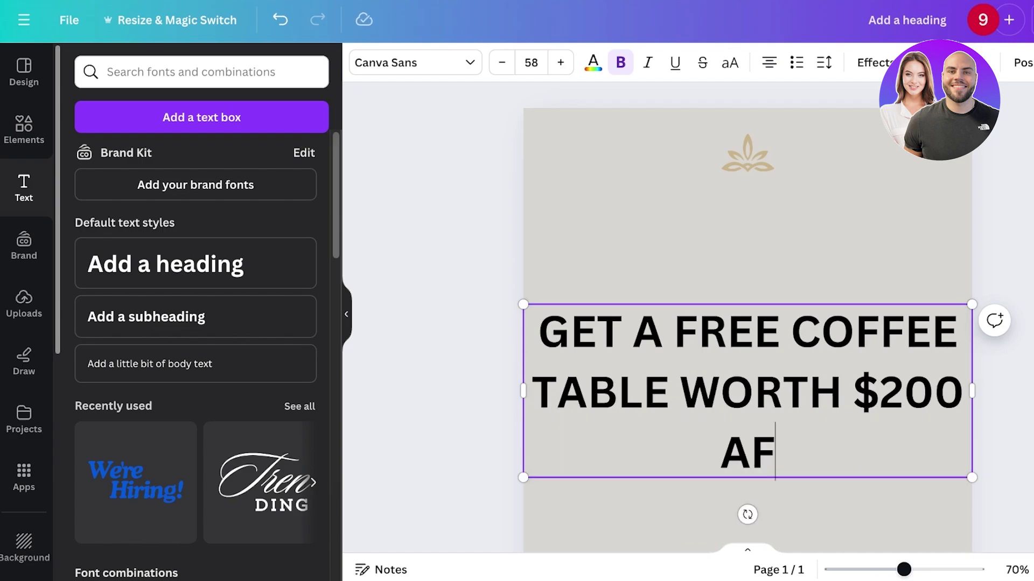
type("TER PURCHASE OF")
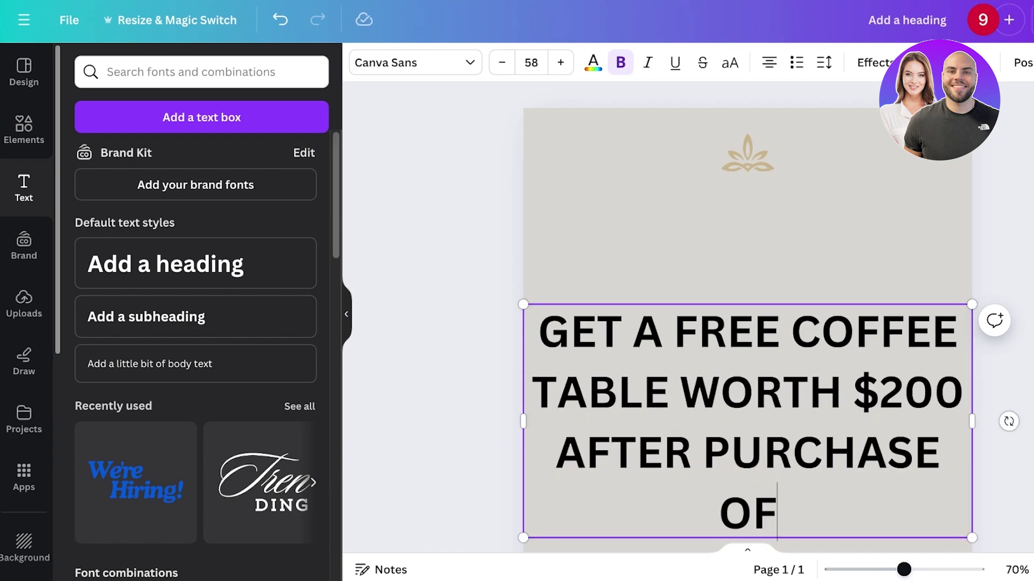
type(" ONE TABLE")
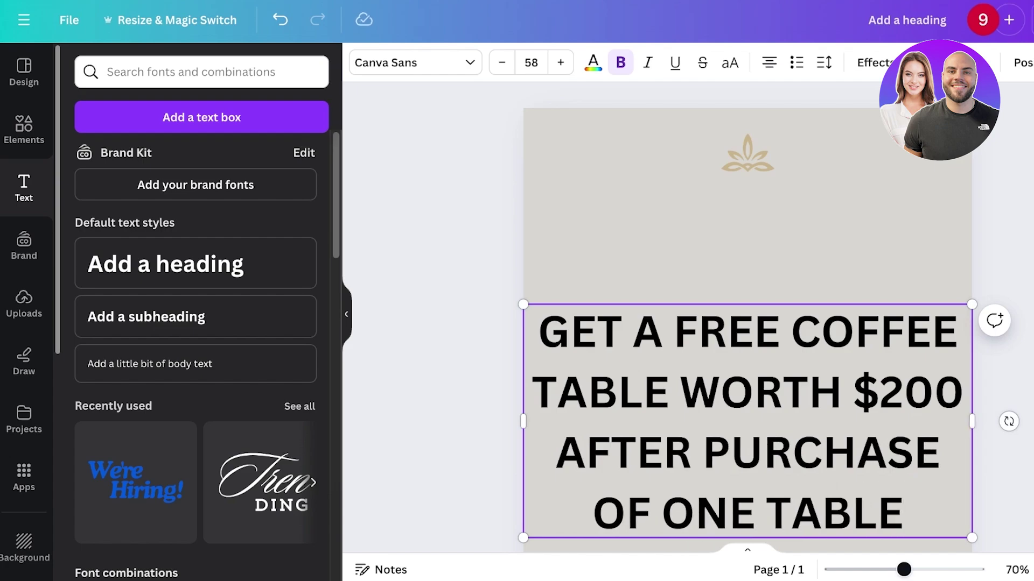
type("*")
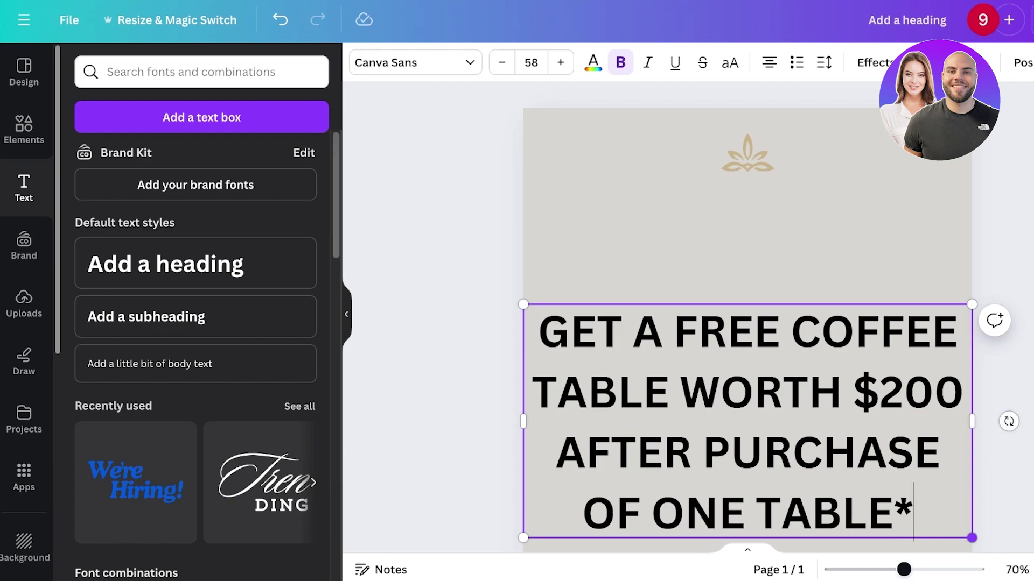
Scale the heading down to font size 25.5, widen it to two lines, and centre it below the logo
left_click_drag(971, 537, 720, 407)
left_click_drag(589, 316, 915, 329)
left_click(808, 409)
left_click_drag(719, 330, 747, 230)
Set the heading's font size to 26.5
left_click(908, 243)
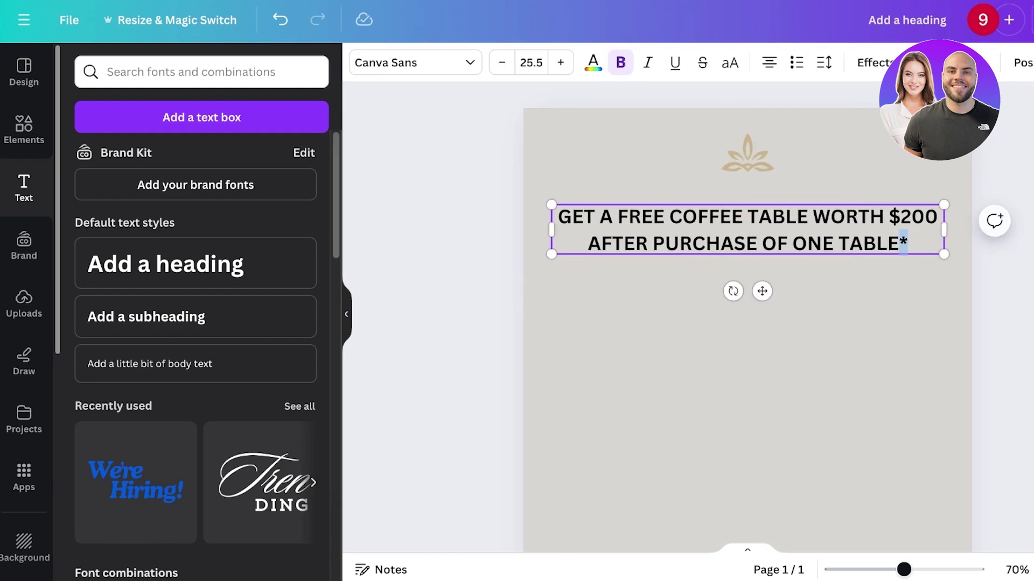
left_click(502, 62)
left_click(502, 62)
left_click(501, 63)
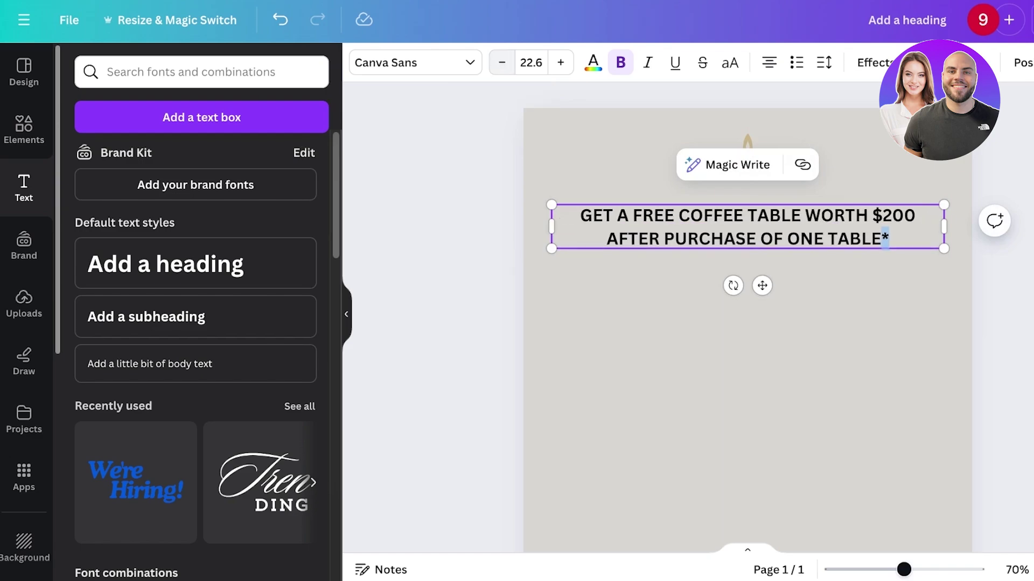
left_click(560, 62)
left_click(560, 63)
left_click(560, 62)
left_click(560, 62)
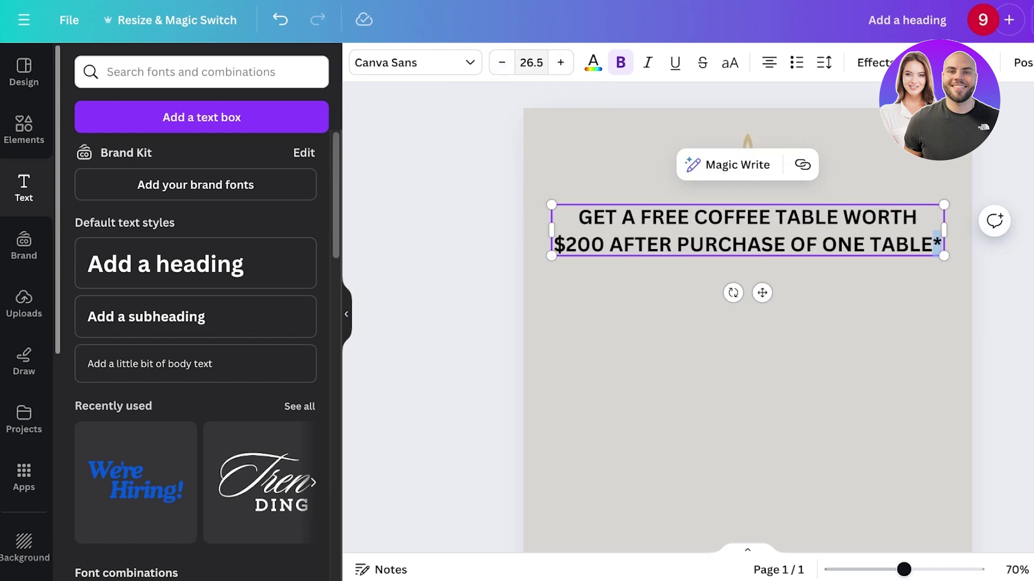
key("Escape")
left_click(590, 243)
left_click(590, 244)
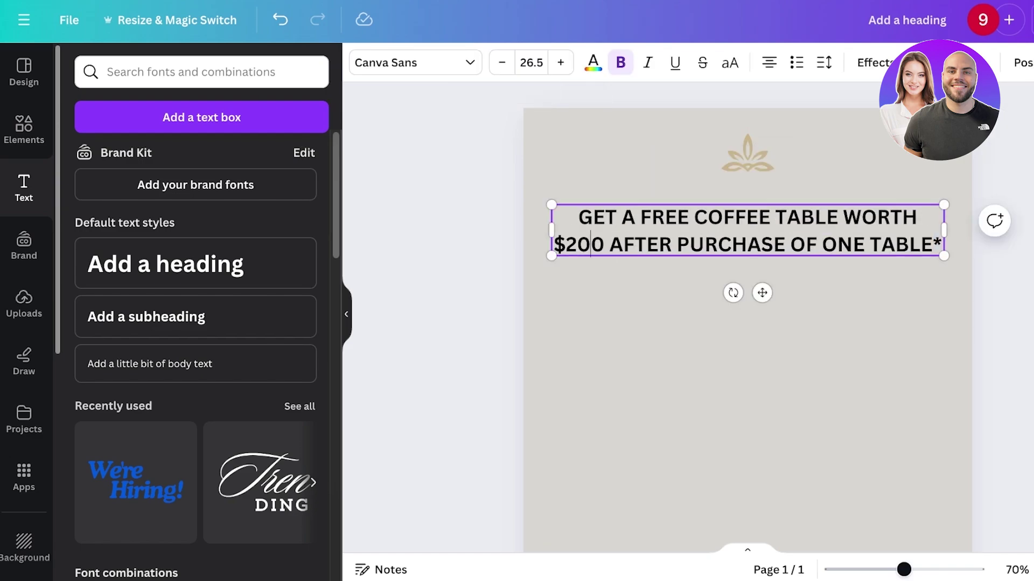
key("BackSpace")
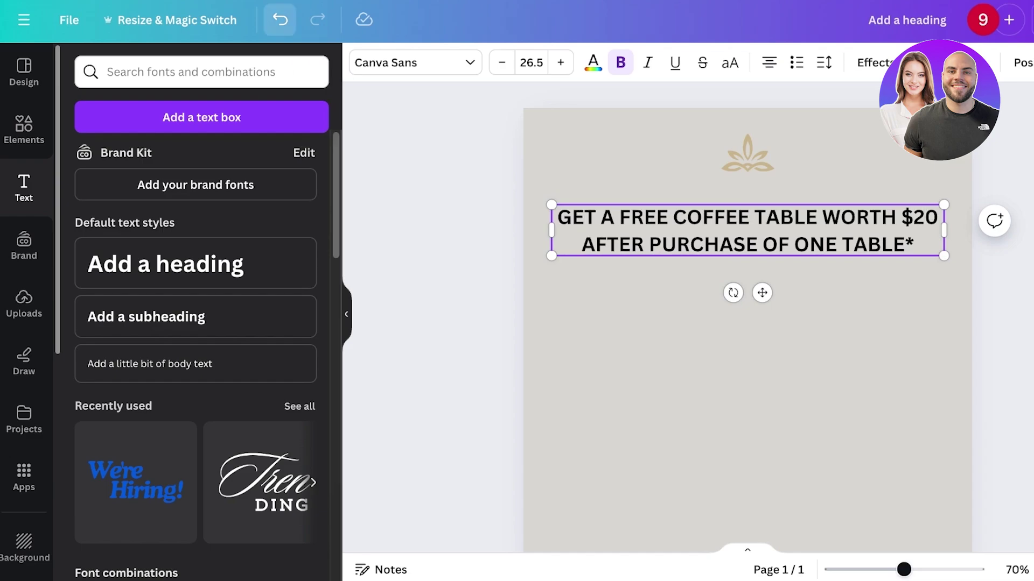
key("ctrl+z")
Replace the heading's trailing asterisk with a separate body-text asterisk placed directly after the word "TABLE"
left_click(940, 244)
key("BackSpace")
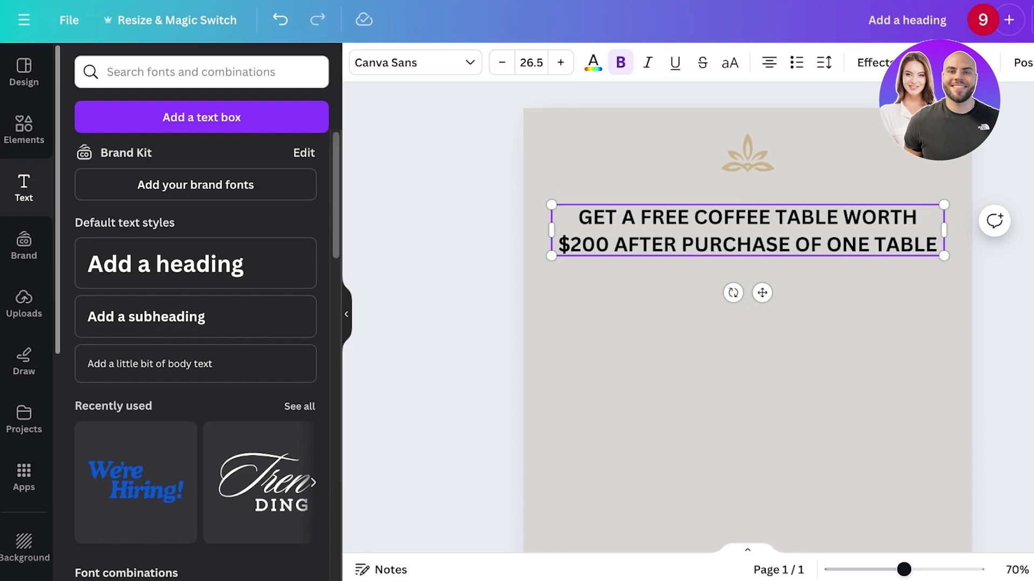
left_click(646, 334)
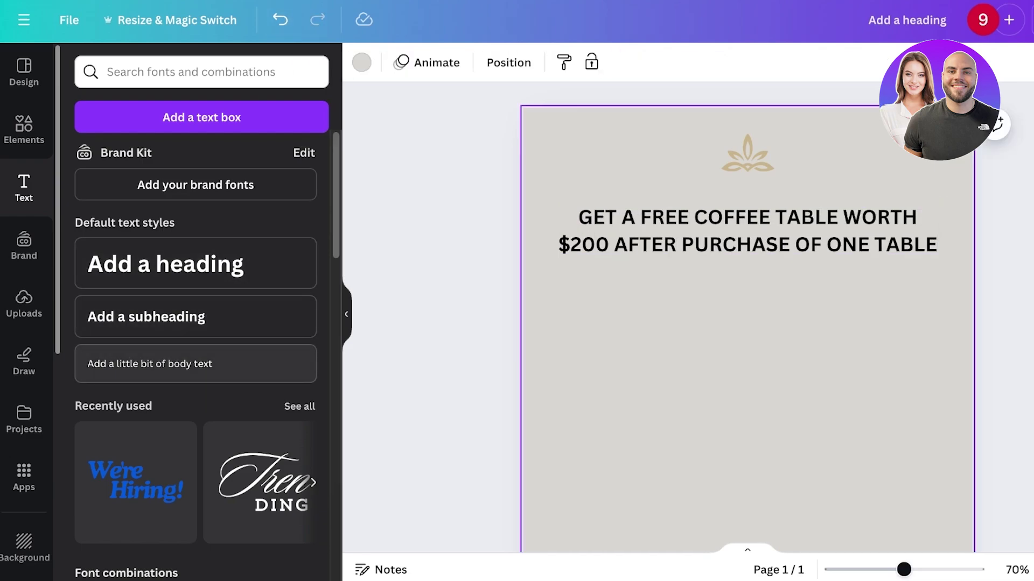
left_click(150, 363)
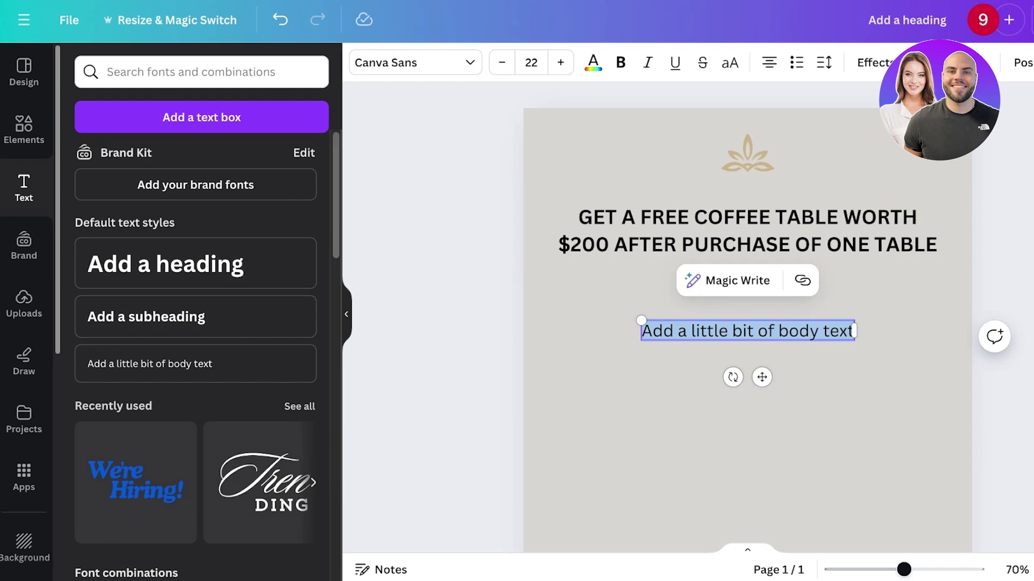
type("*")
left_click_drag(747, 329, 947, 255)
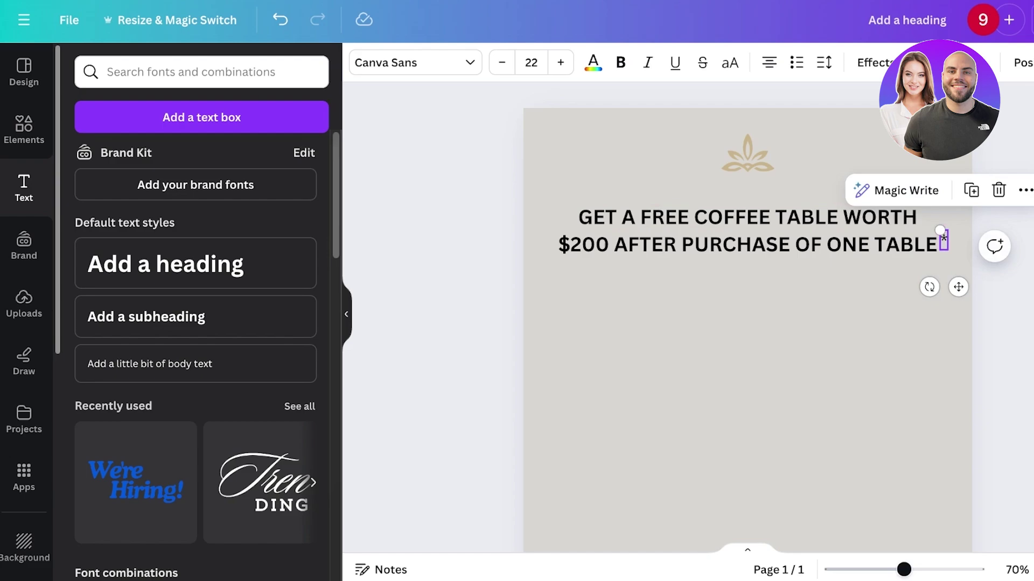
Reduce the asterisk to font size 15 and nudge it into a superscript position directly after the word "TABLE"
left_click(501, 62)
left_click(501, 62)
left_click(501, 63)
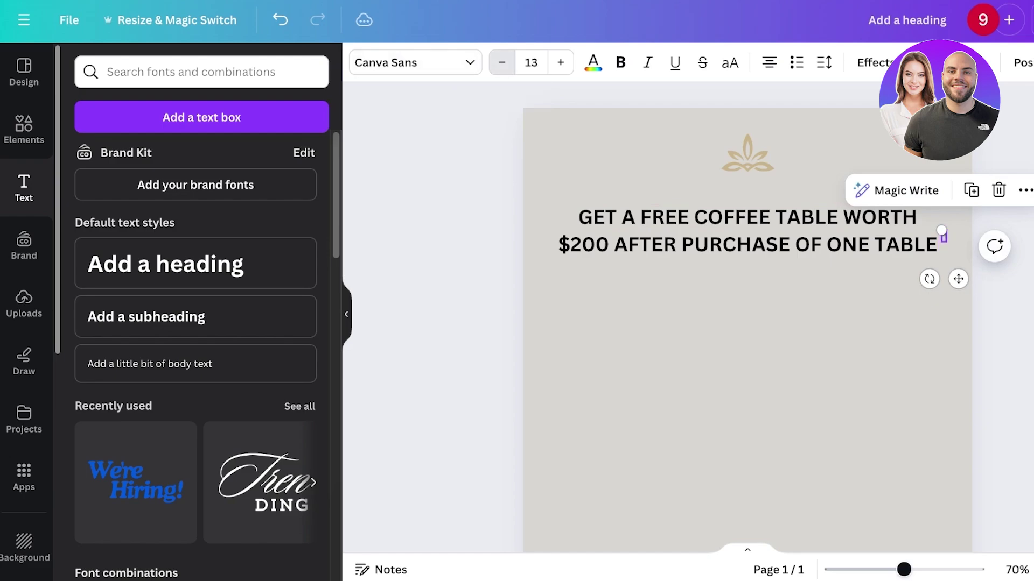
left_click(747, 377)
left_click_drag(943, 235, 942, 241)
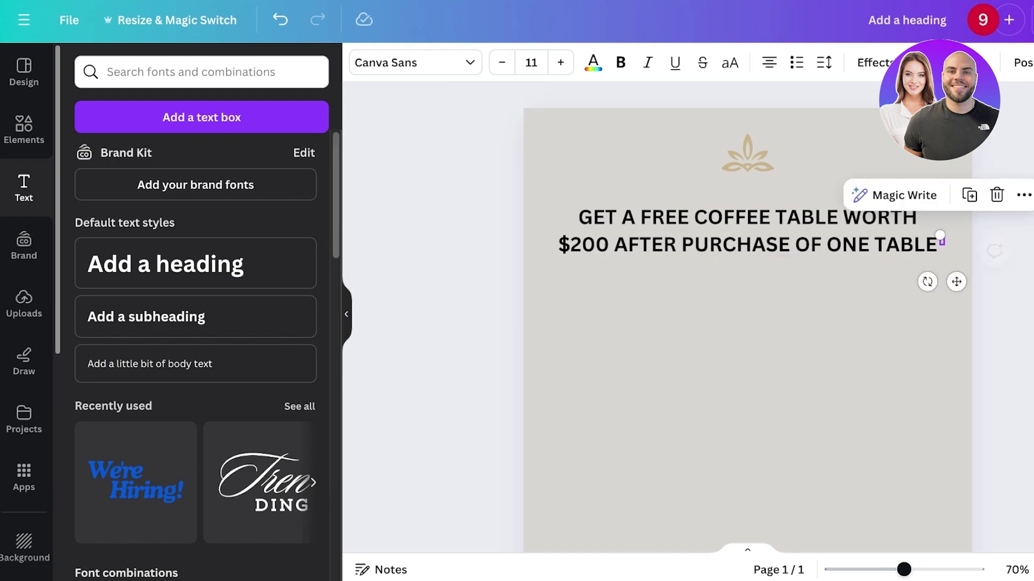
key("Escape")
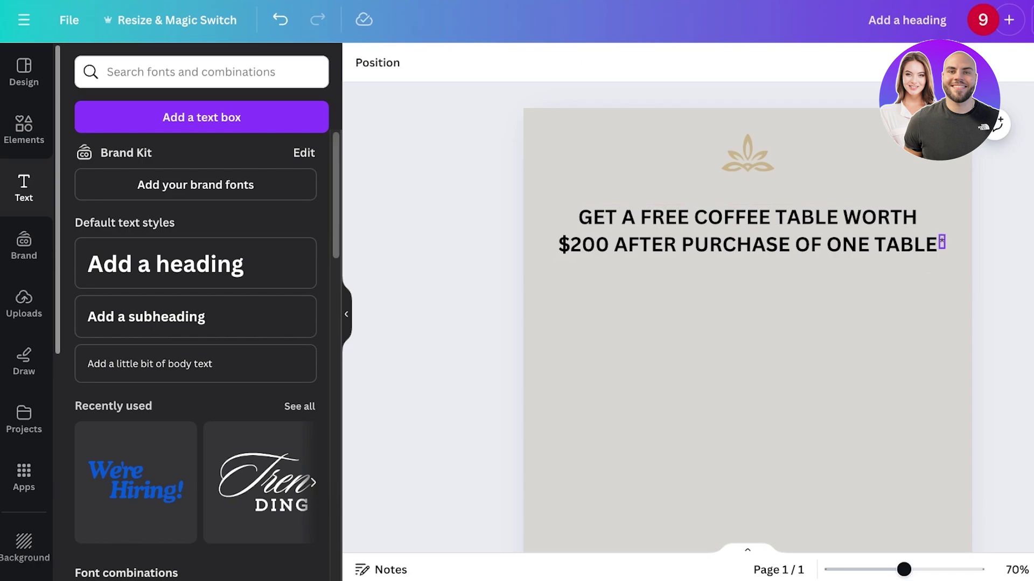
left_click(941, 241)
left_click_drag(942, 242, 941, 236)
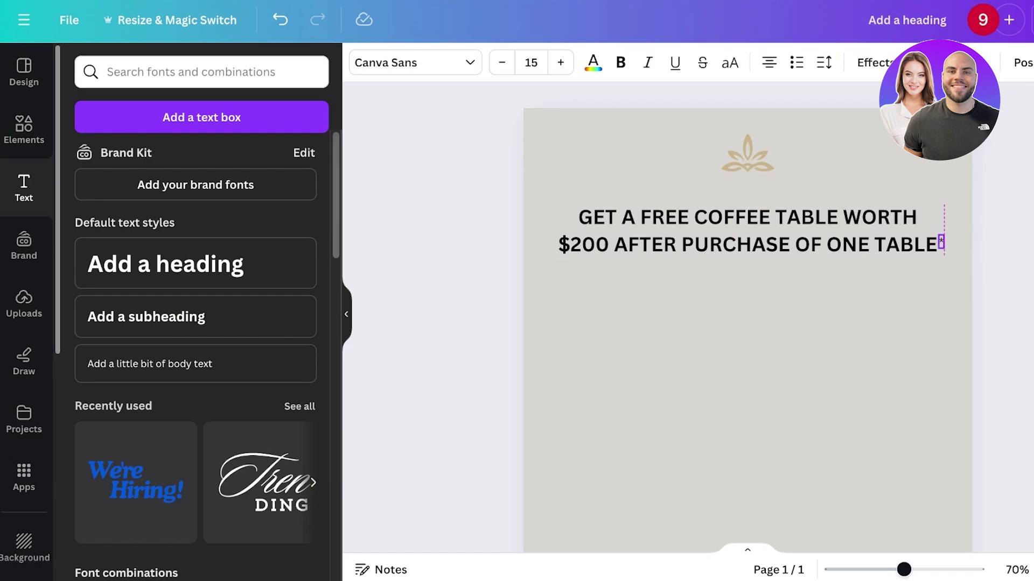
key("Escape")
left_click(941, 241)
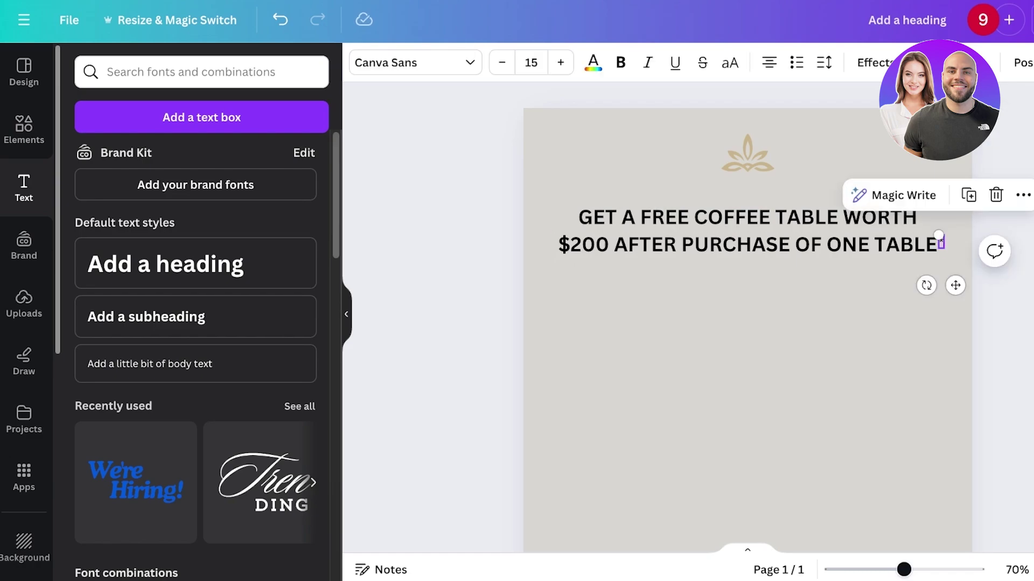
key("Escape")
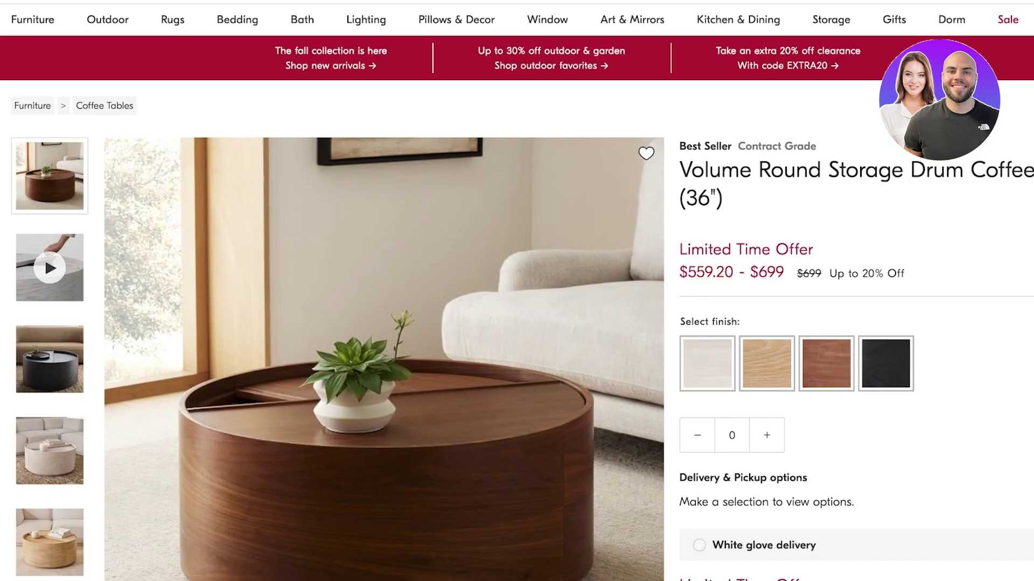
Copy the walnut drum coffee table photo from the product web page and paste it into the Canva newsletter
scroll(387, 320, "down", 3)
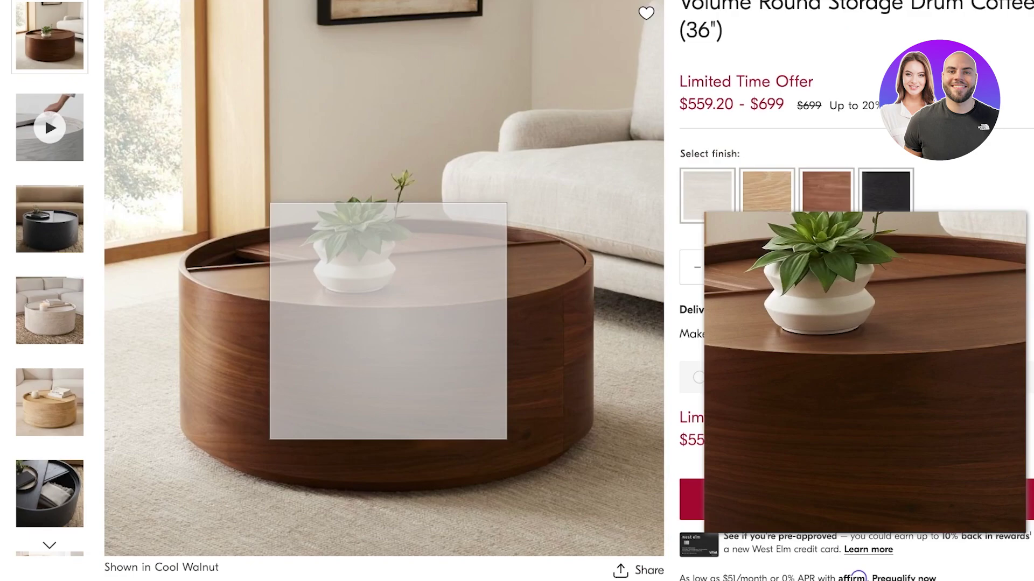
left_click(371, 170)
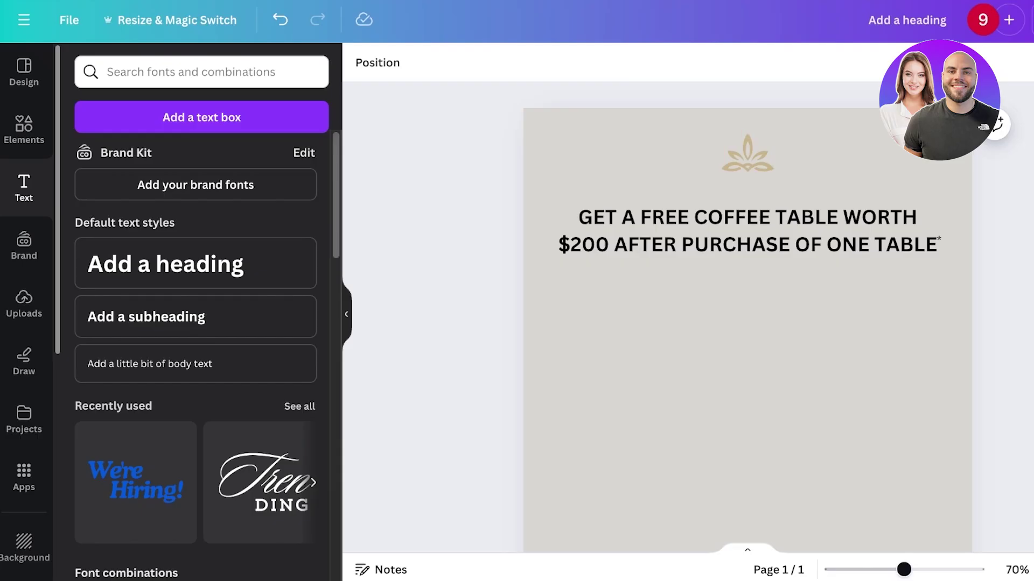
key("ctrl+v")
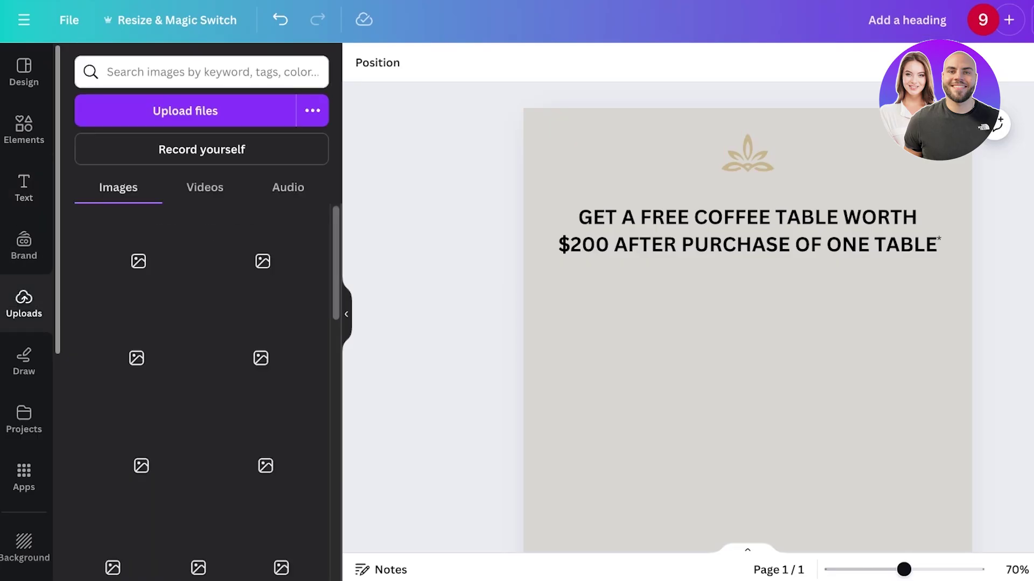
scroll(748, 318, "down", 1)
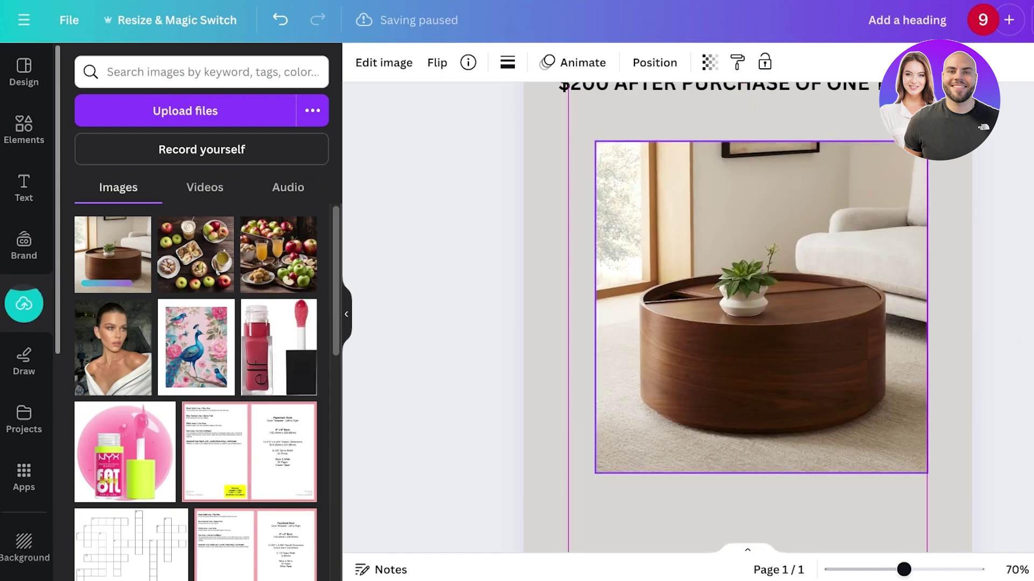
Shrink the walnut table photo to roughly a third of the page width and place it on the page's right half
left_click_drag(595, 473, 718, 351)
left_click_drag(823, 245, 852, 213)
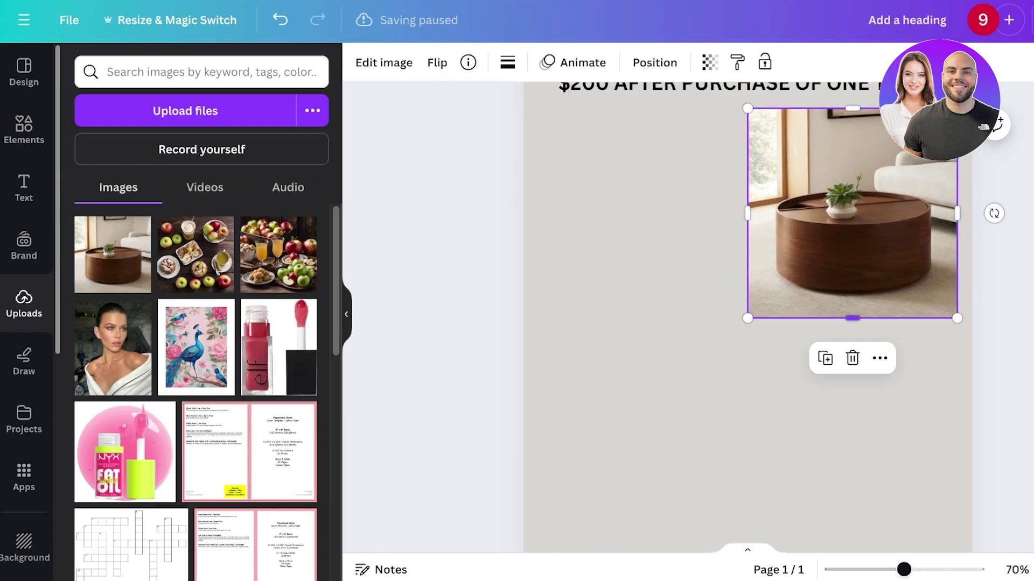
left_click_drag(748, 318, 801, 263)
left_click_drag(879, 185, 861, 183)
left_click_drag(861, 261, 861, 255)
Move the offer heading up closer to the logo and shift the walnut table photo up beneath it
scroll(861, 256, "up", 3)
scroll(747, 318, "down", 1)
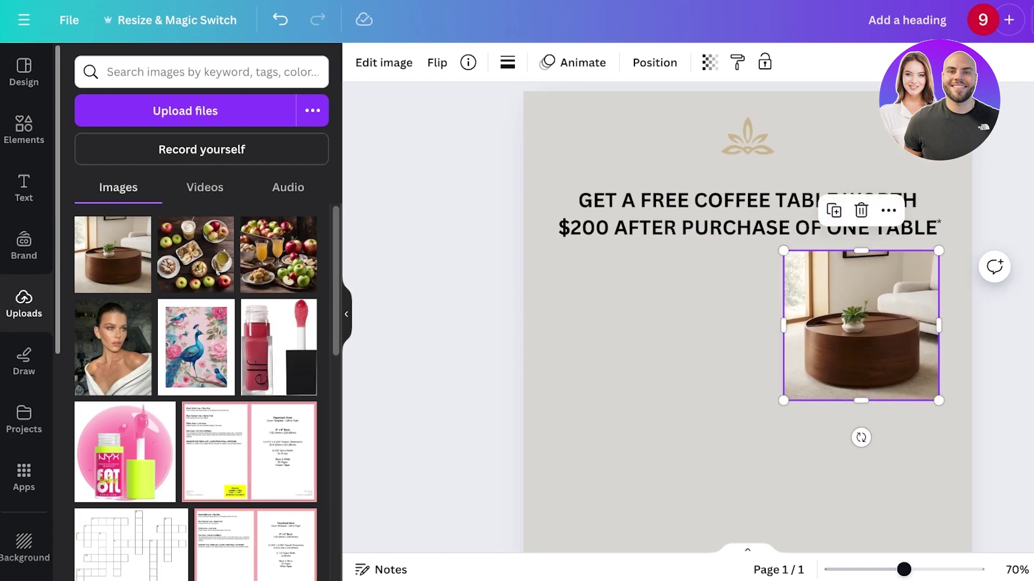
left_click_drag(770, 215, 770, 199)
left_click_drag(861, 325, 861, 312)
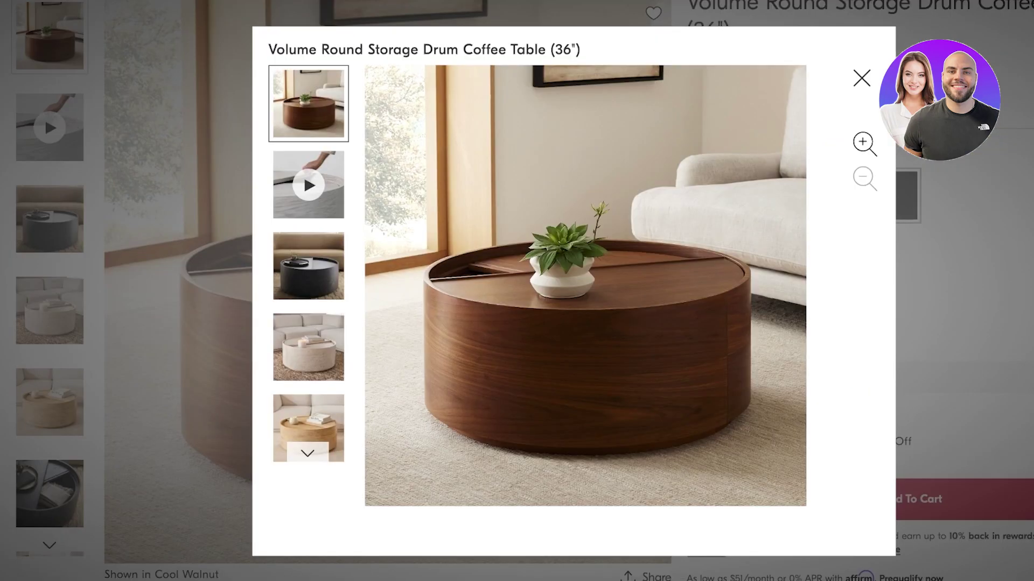
Copy the black coffee table photo from the product page into the Canva newsletter, scale it down and place it under the heading
left_click(308, 265)
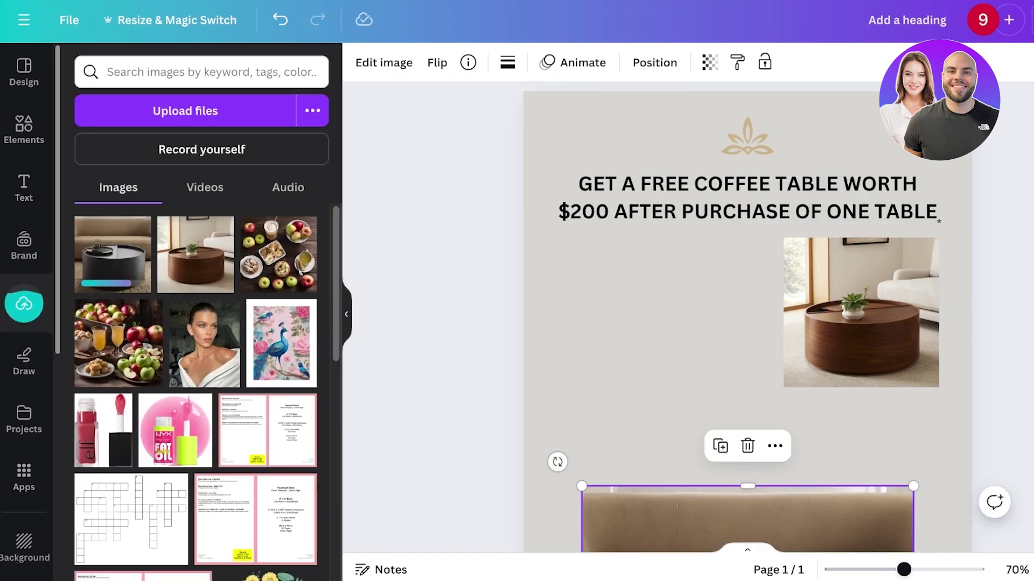
left_click_drag(747, 518, 680, 281)
left_click_drag(515, 249, 701, 434)
left_click_drag(774, 493, 755, 311)
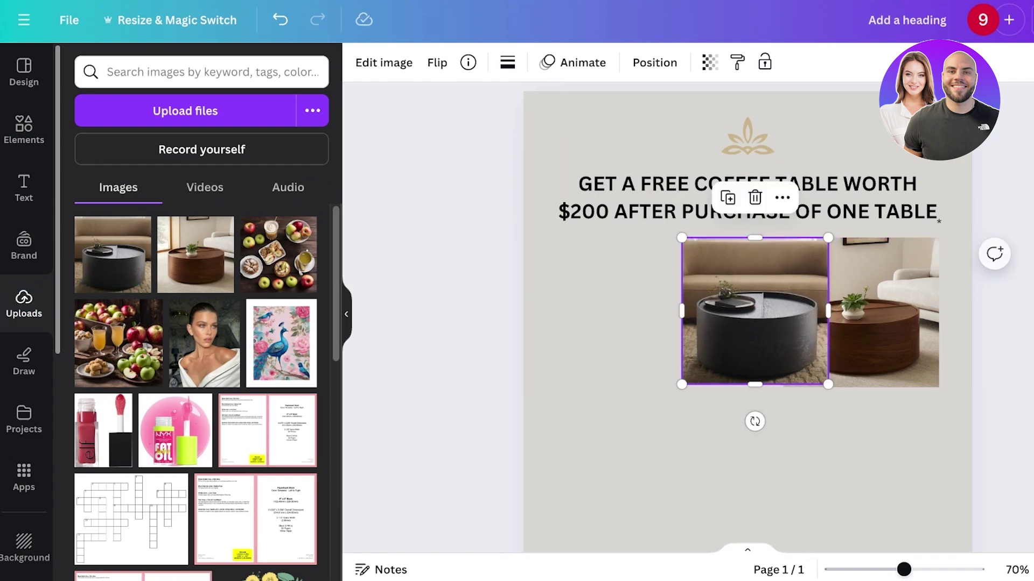
Match the black table photo's size to the walnut one and arrange both side by side against the page margins below the heading
left_click_drag(828, 385, 831, 388)
left_click_drag(756, 312, 658, 314)
left_click(861, 312)
mouse_move(860, 313)
left_mouse_down()
mouse_move(823, 313)
mouse_move(848, 314)
left_mouse_up()
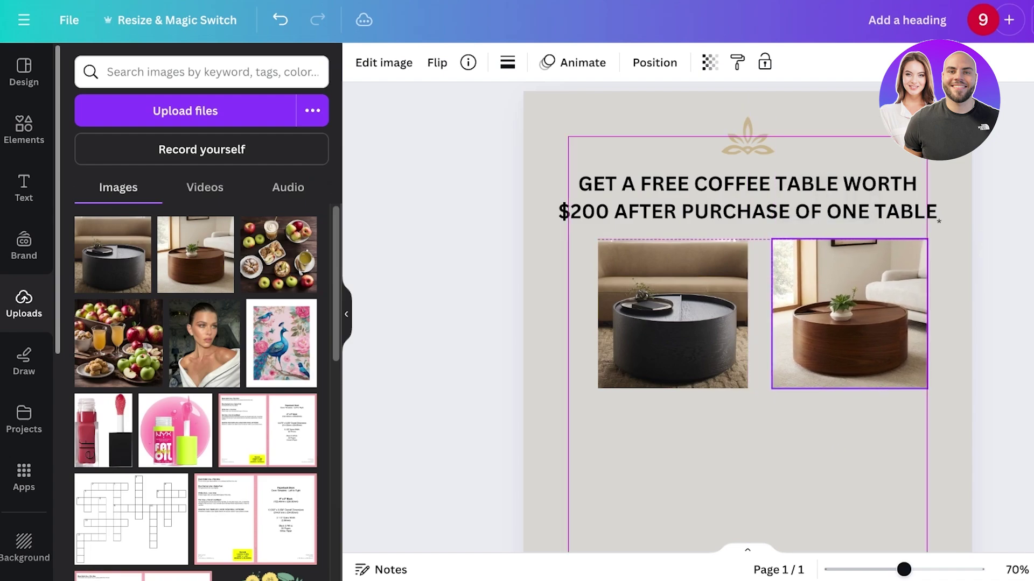
left_click_drag(672, 313, 643, 314)
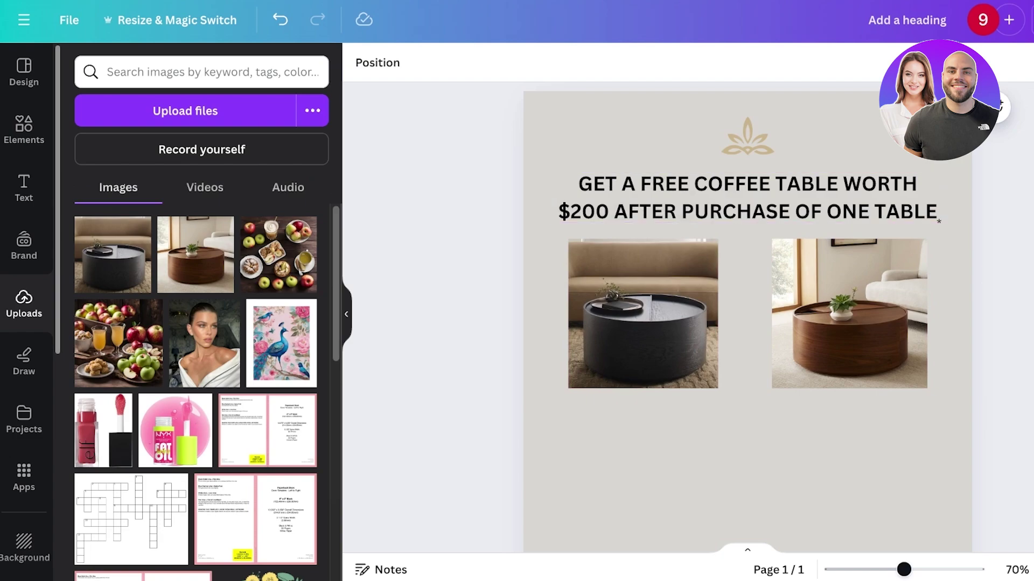
Add a new heading text box reading "ORDER NOW"
scroll(748, 317, "down", 1)
scroll(747, 317, "up", 2)
scroll(747, 317, "down", 1)
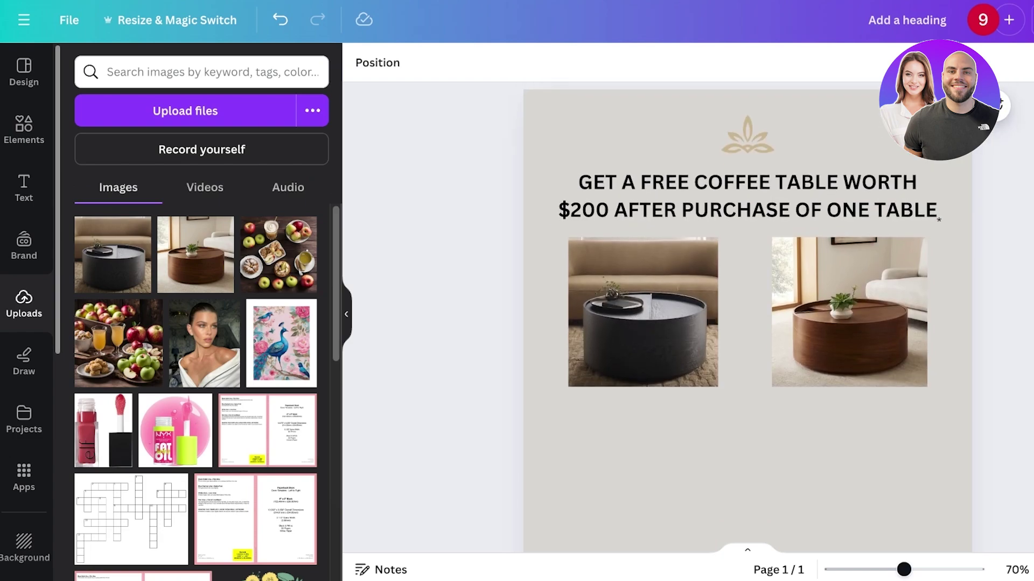
left_click(24, 187)
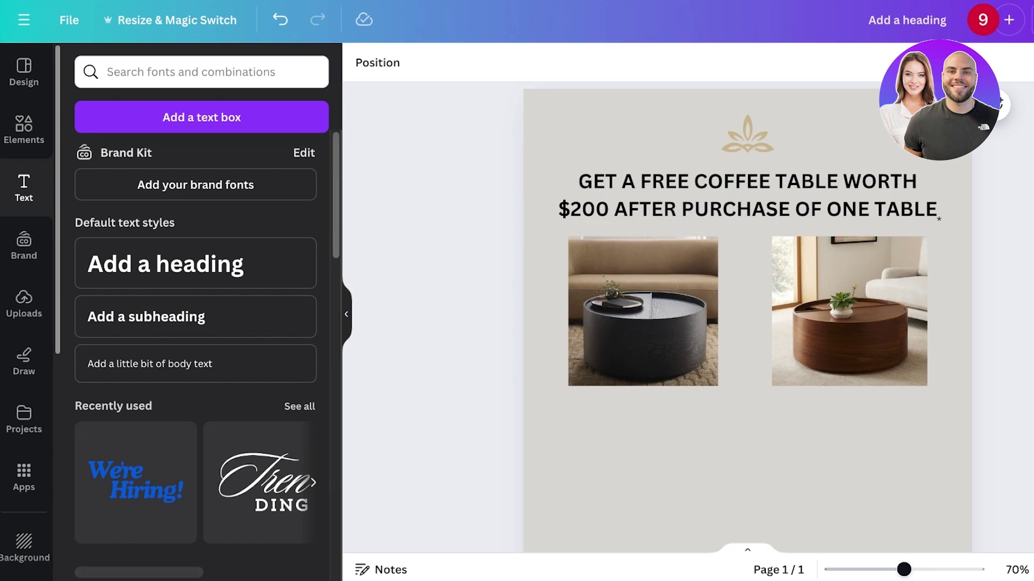
left_click(166, 263)
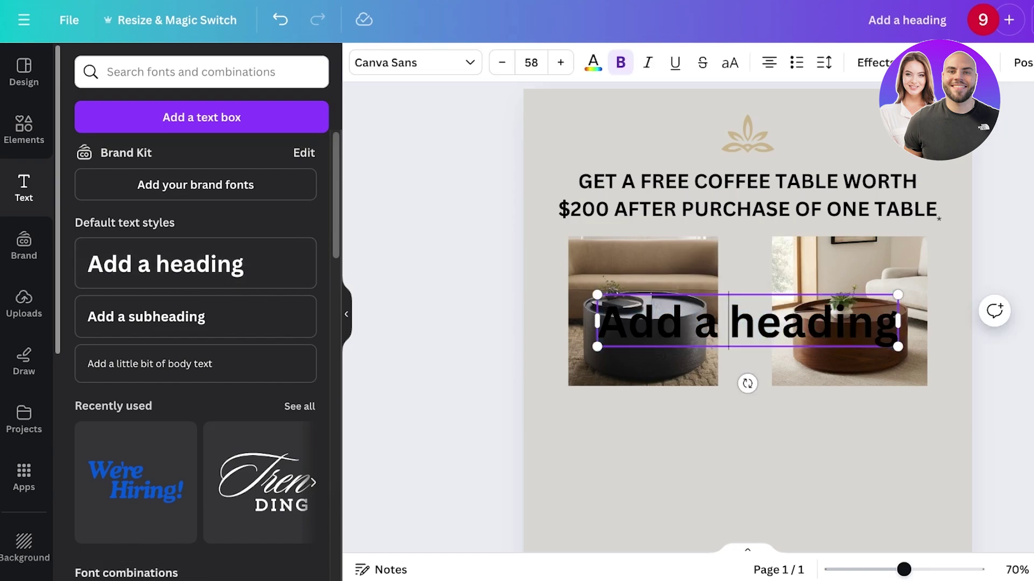
type("ORDER NOW")
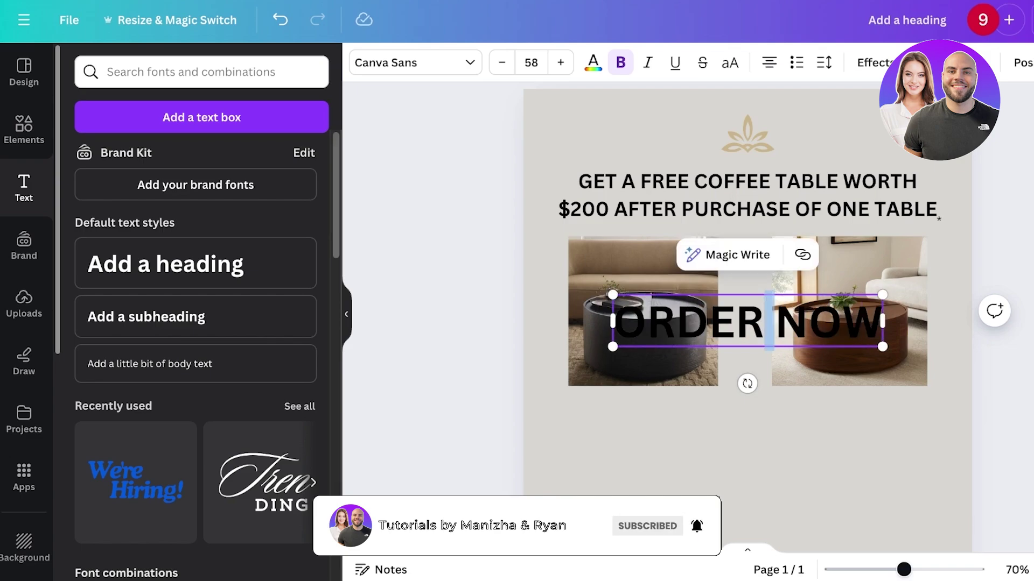
Apply uppercase to the "ORDER NOW" text and set its font to Antic from the Corporate fonts
key("ctrl+a")
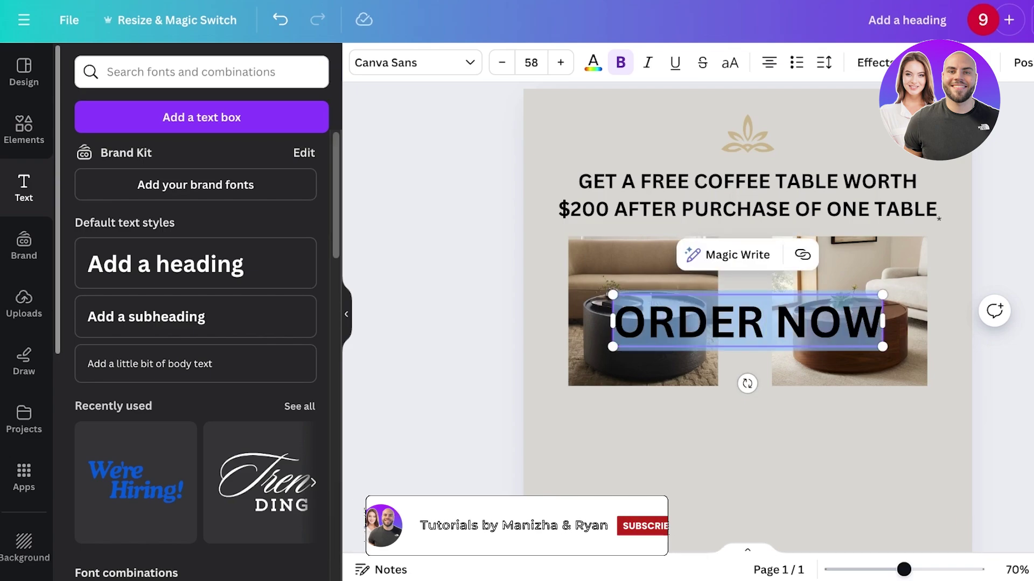
key("ctrl+shift+k")
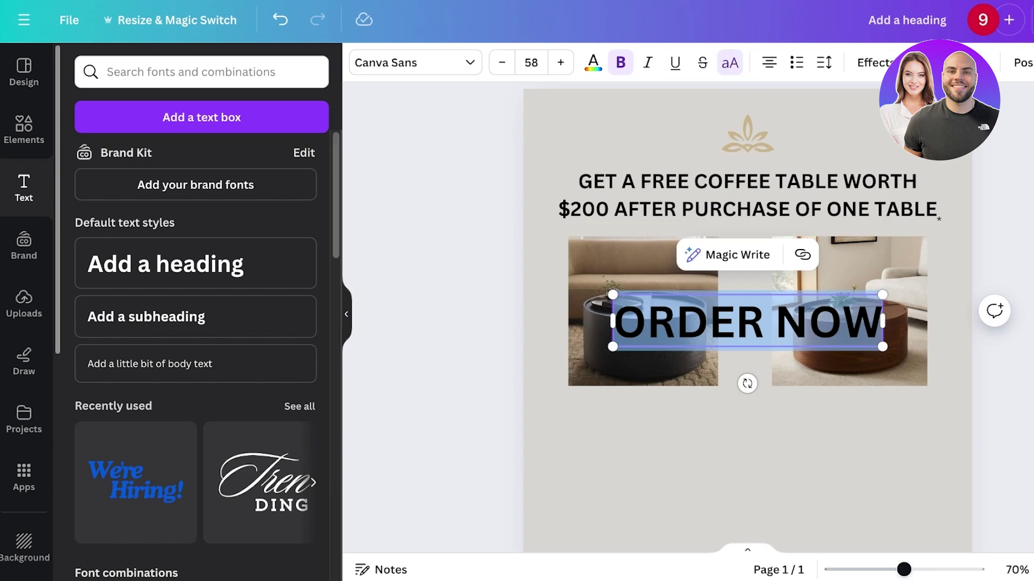
left_click(415, 62)
left_click(130, 297)
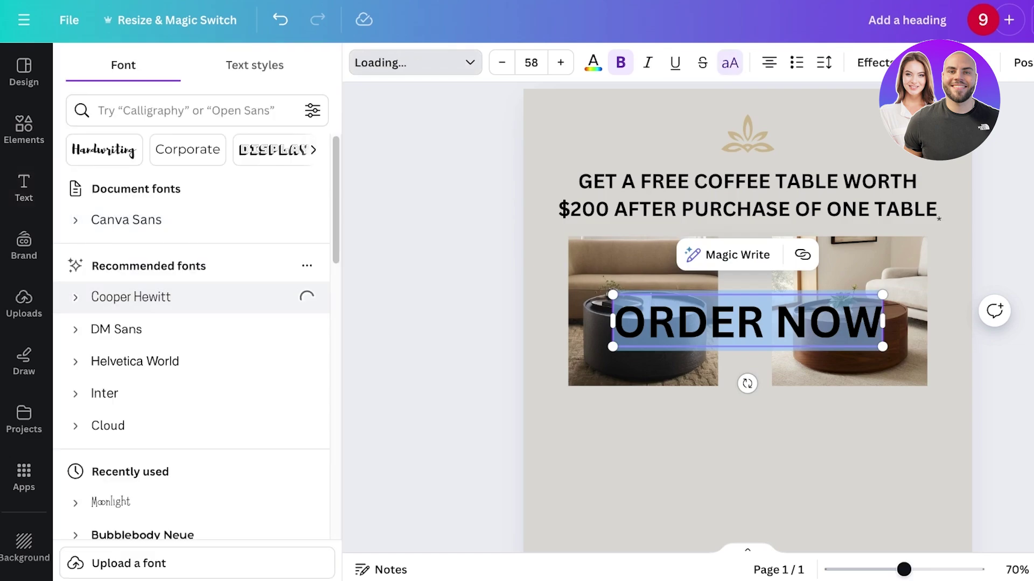
left_click(188, 149)
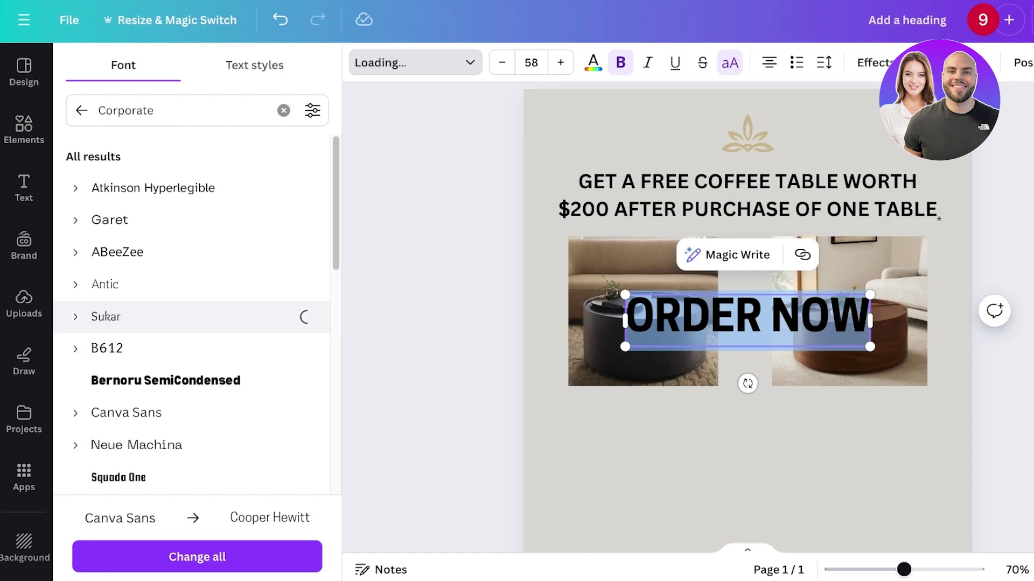
left_click(191, 284)
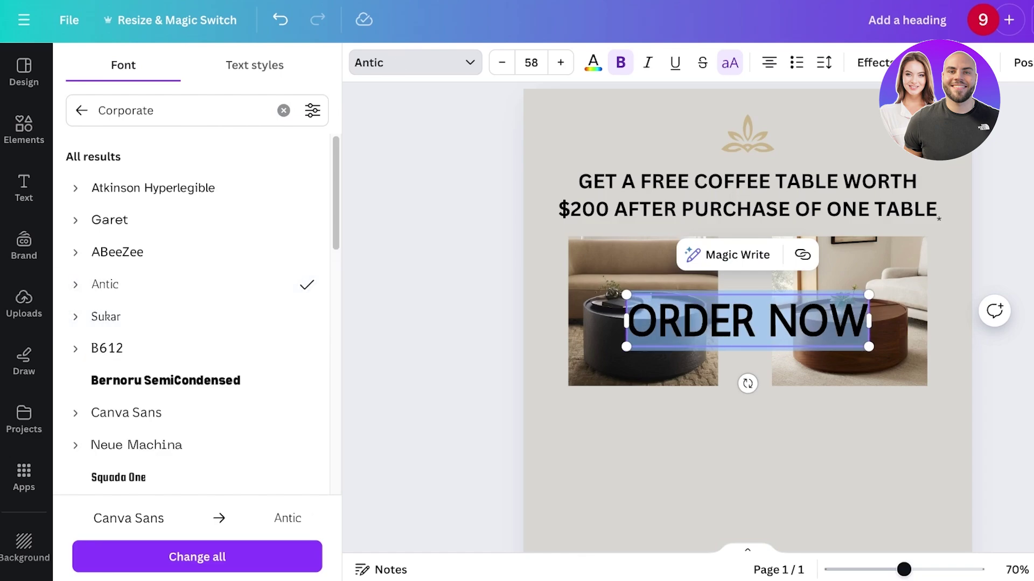
Rewrite the call-to-action text as "Order Now" and centre it below the two table photos
type("O")
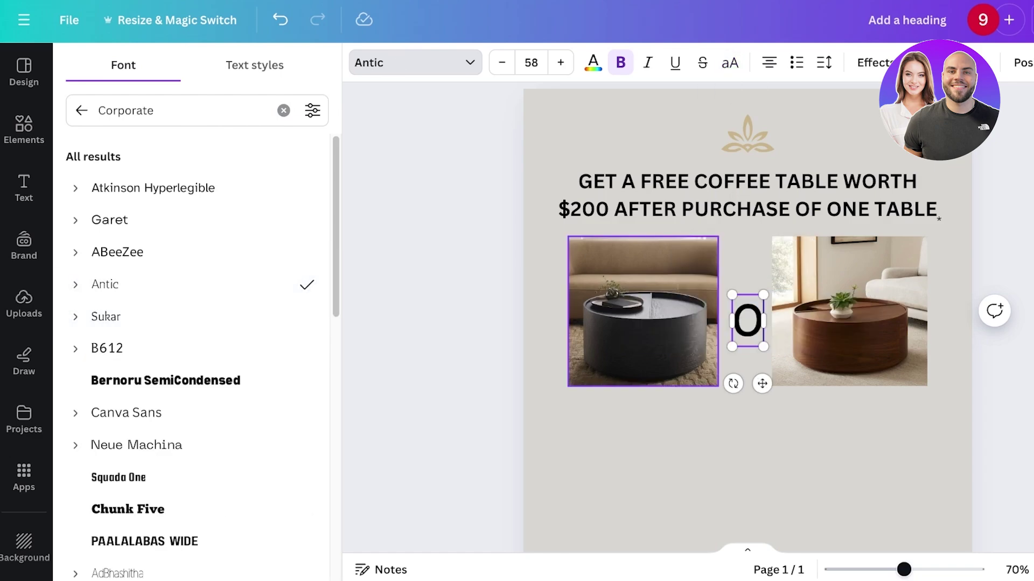
type("rder Now")
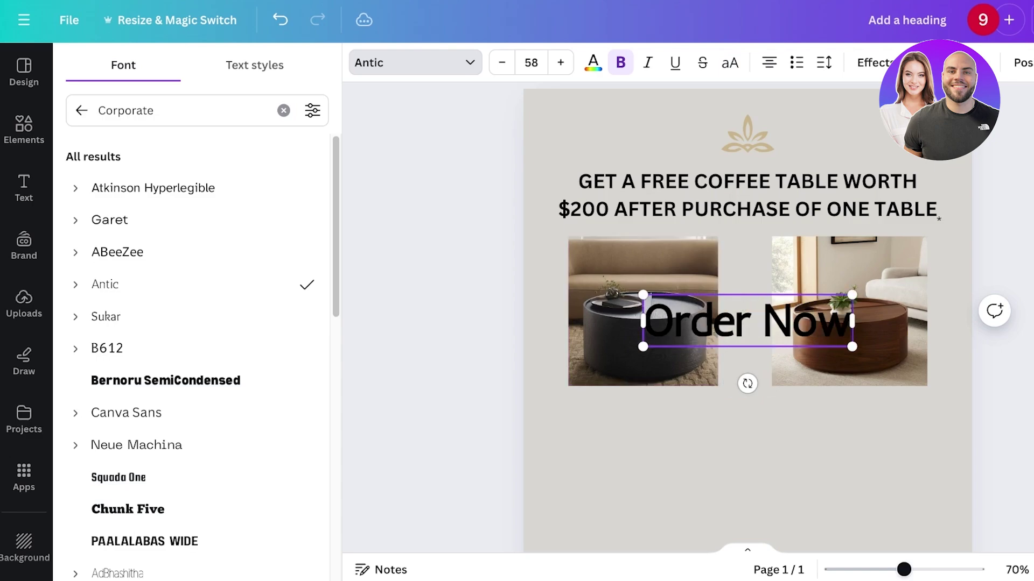
key("Escape")
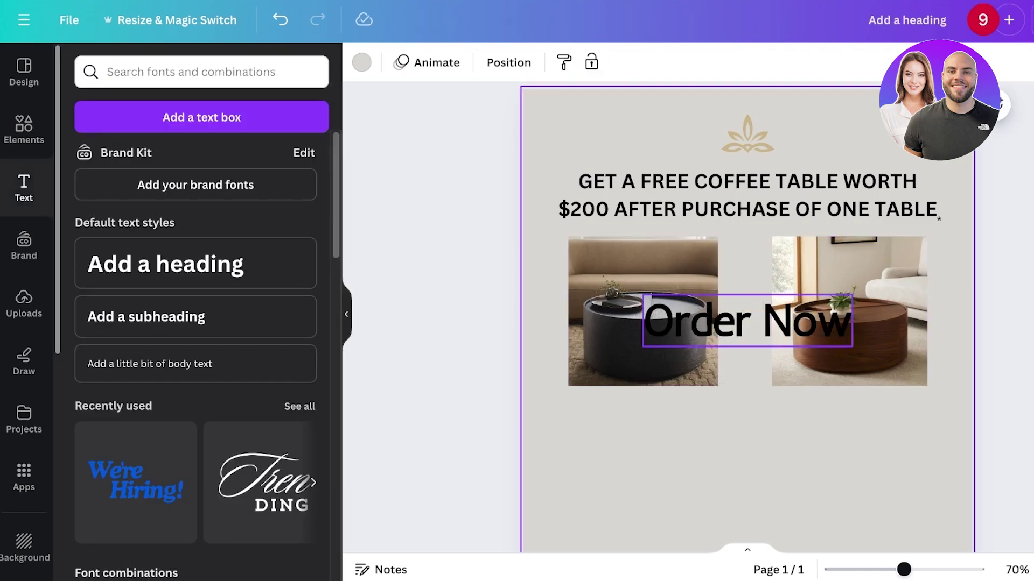
left_click_drag(747, 321, 747, 428)
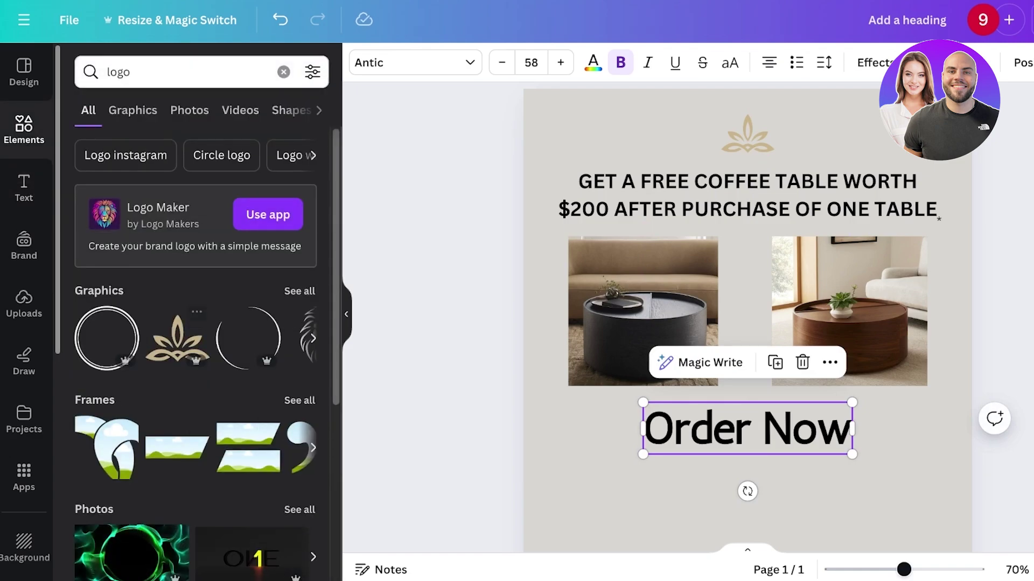
Clear the "logo" element search and add the recently used square shape to the page
left_click(291, 109)
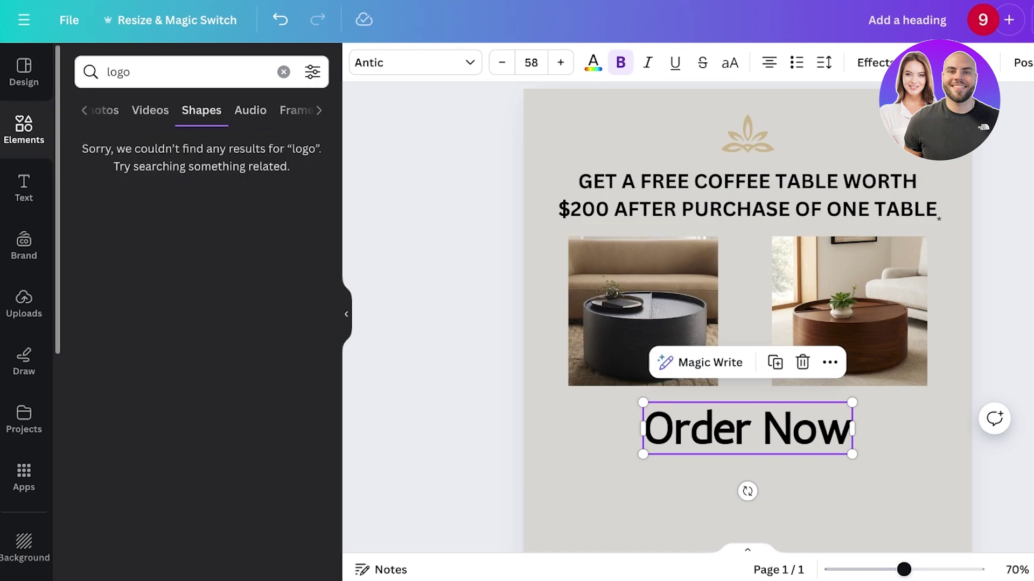
left_click(283, 72)
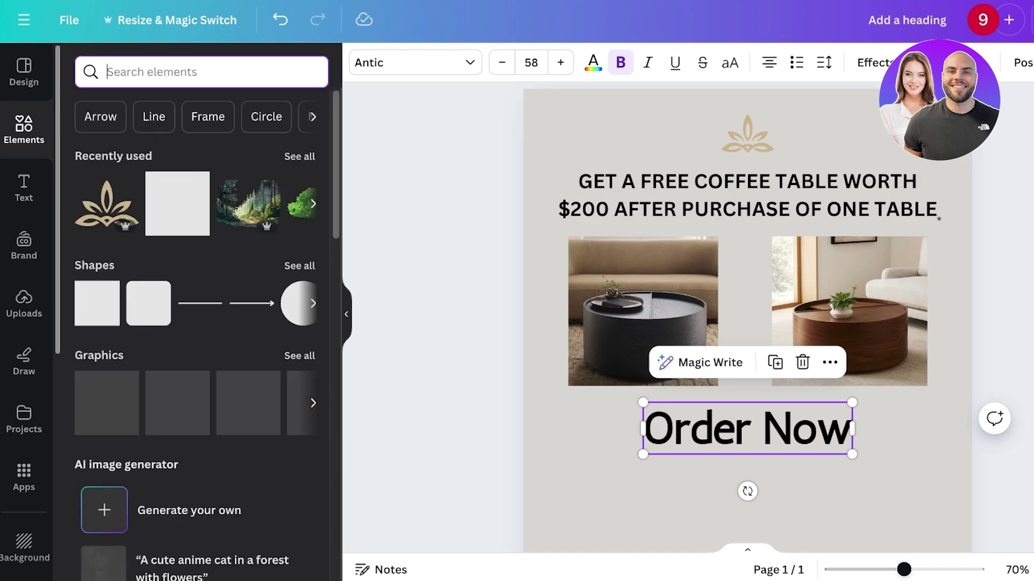
left_click(177, 204)
scroll(747, 323, "up", 1)
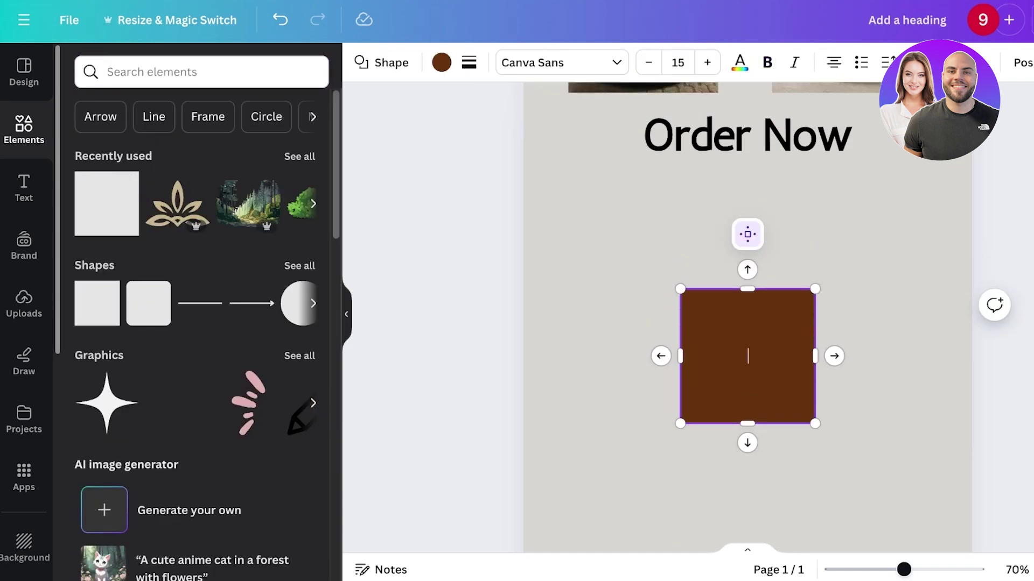
Move the brown square up behind the first word of the "Order Now" text
left_click_drag(747, 356, 680, 185)
scroll(797, 323, "up", 6)
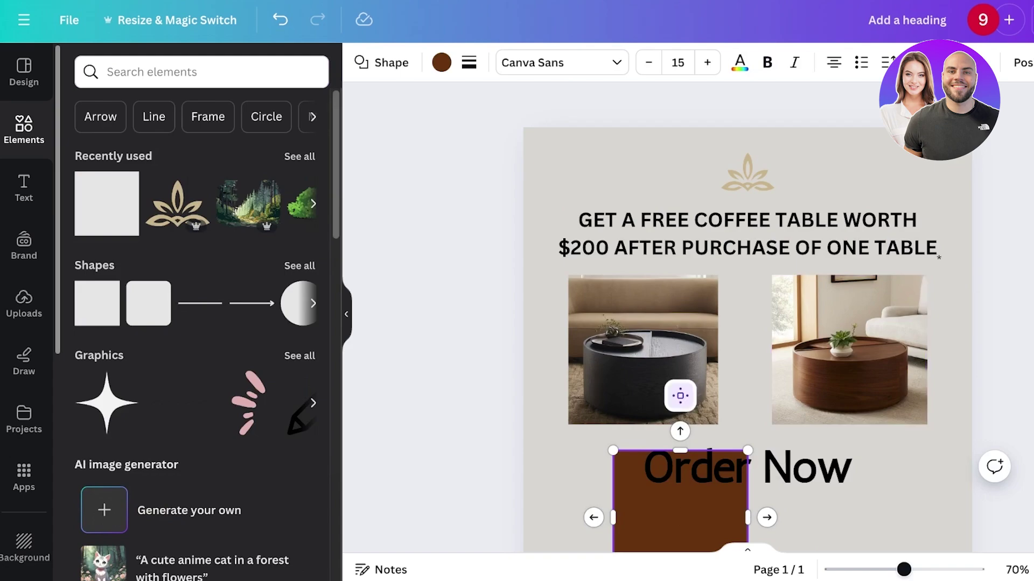
left_click(807, 516)
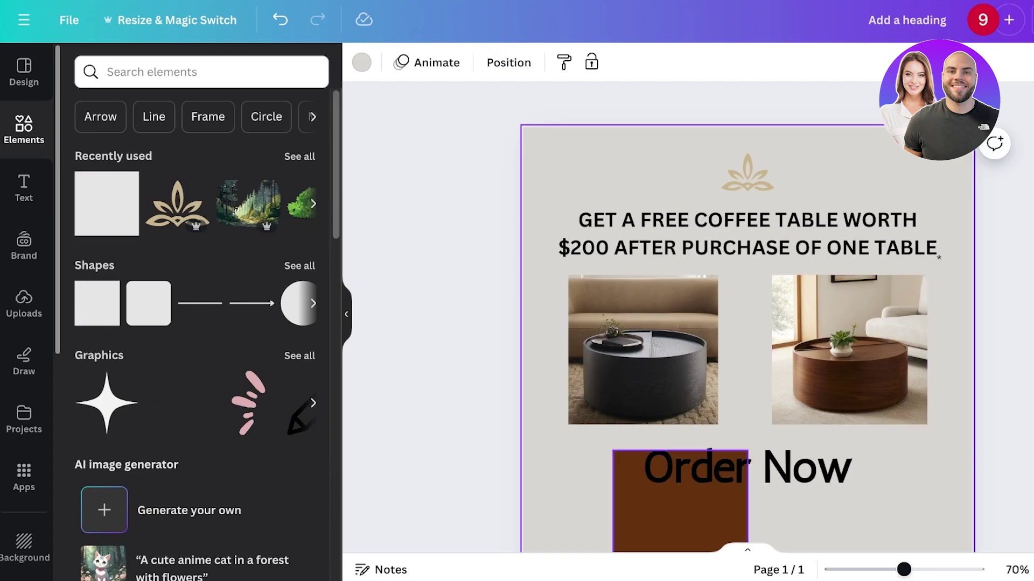
Replace the brown square with a rounded square shape from the elements
left_click(679, 506)
key("Delete")
left_click(149, 303)
scroll(748, 323, "up", 3)
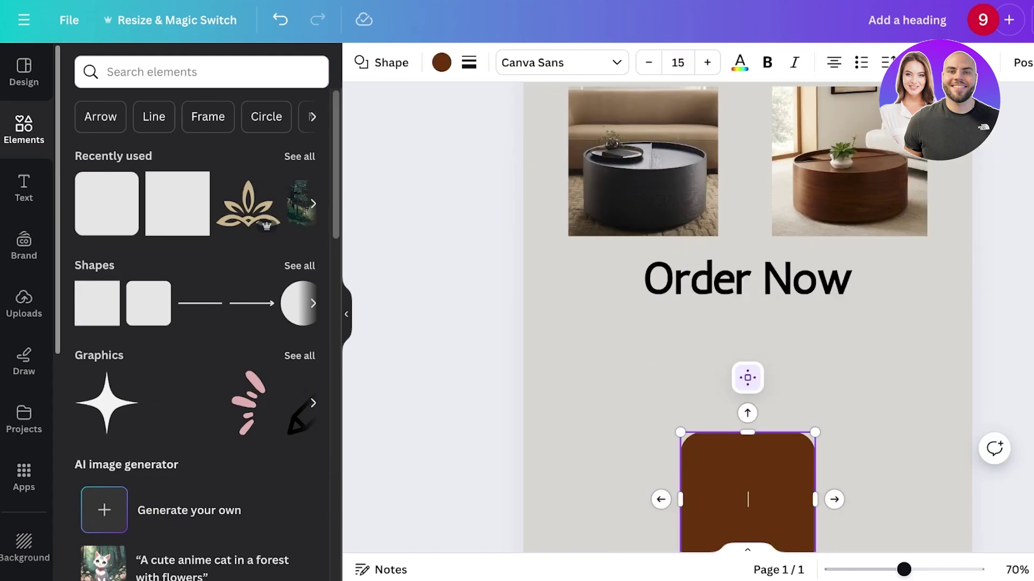
Resize the rounded square to about 504 × 135 and centre it behind the "Order Now" text
left_click_drag(747, 492, 665, 304)
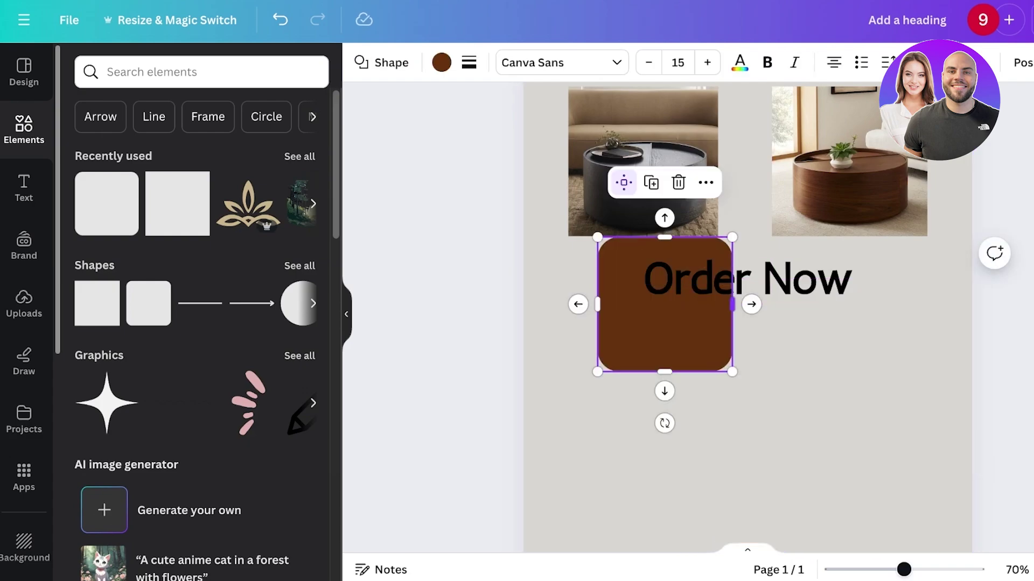
left_click_drag(732, 305, 878, 304)
left_click_drag(877, 371, 879, 313)
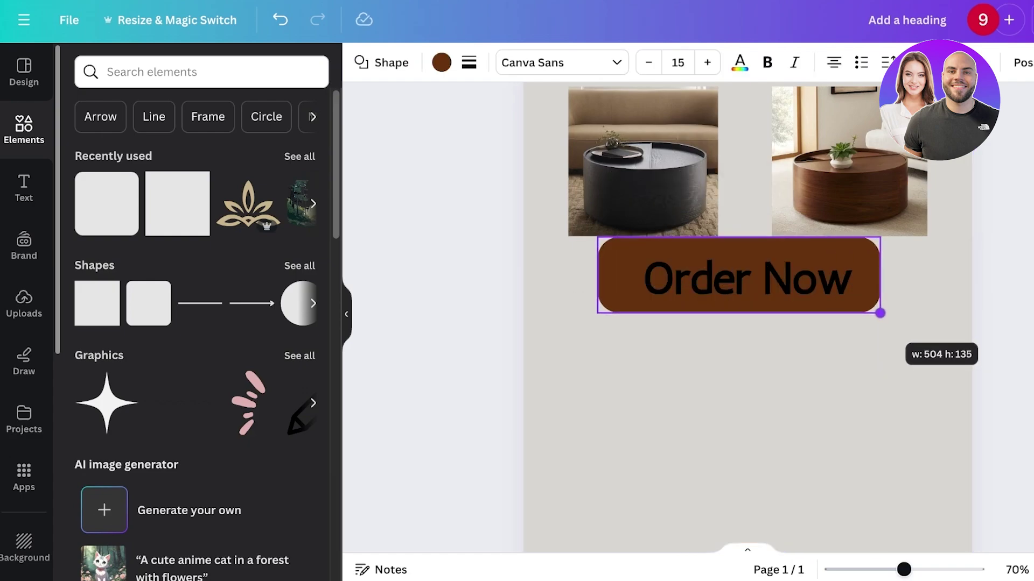
left_click_drag(738, 275, 747, 279)
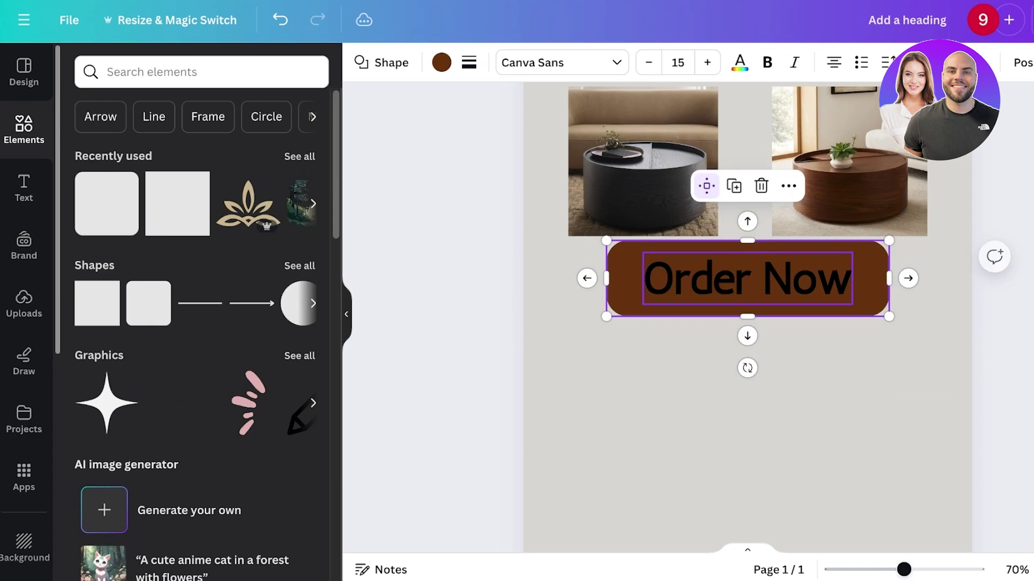
Apply uppercase to the "Order Now" text and set its font to Garet from the Corporate fonts
left_click(748, 279)
left_click(729, 63)
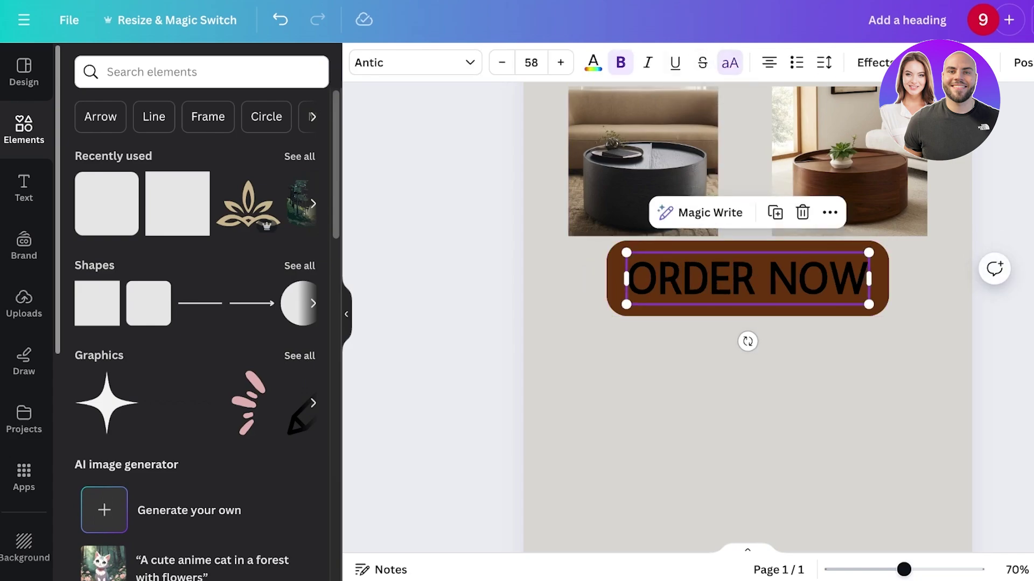
left_click(415, 62)
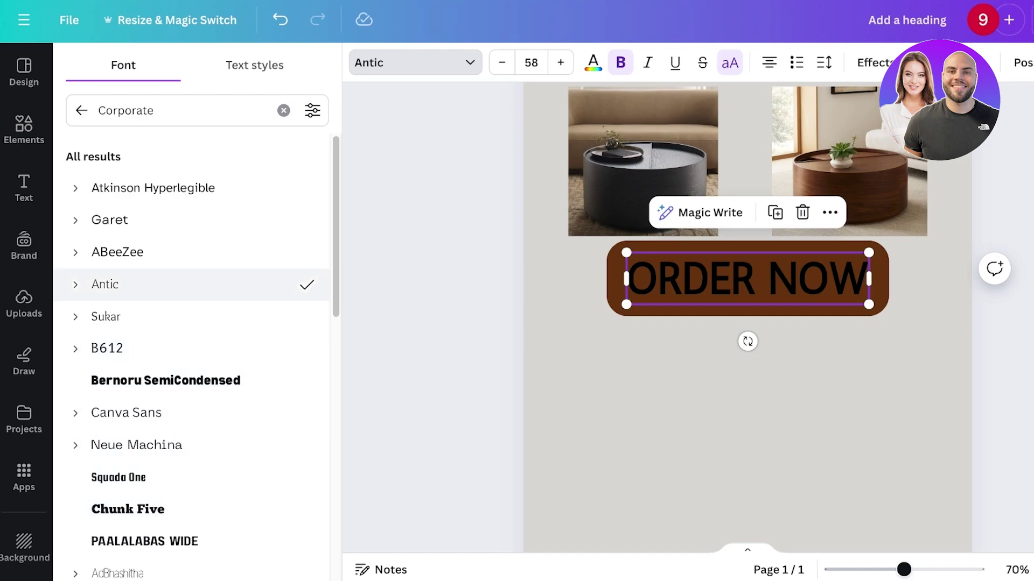
left_click(118, 252)
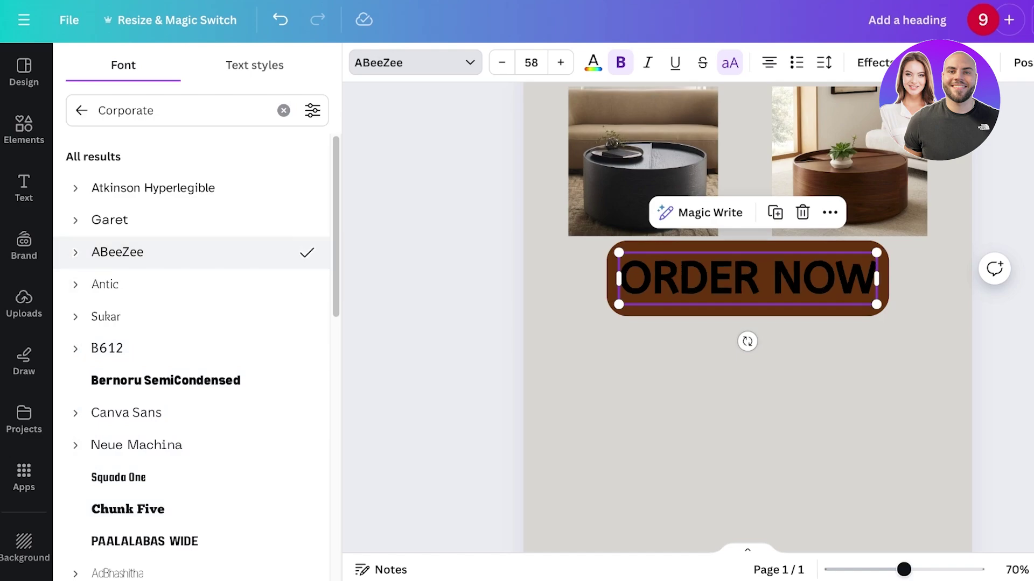
left_click(109, 220)
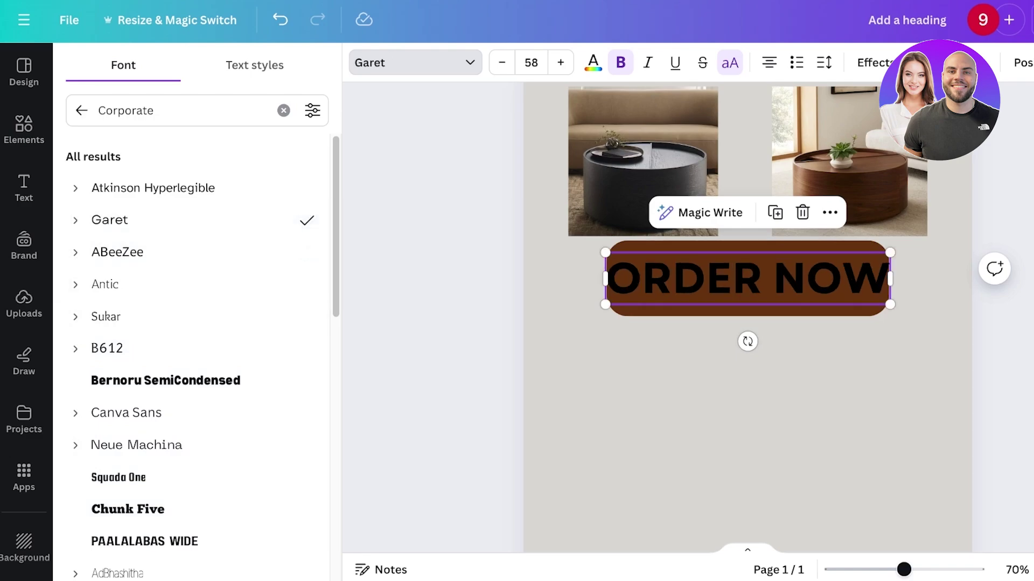
left_click(732, 284)
left_click(741, 372)
Widen the brown rounded shape on both sides of the "ORDER NOW" text to about 544 × 135
left_click(753, 285)
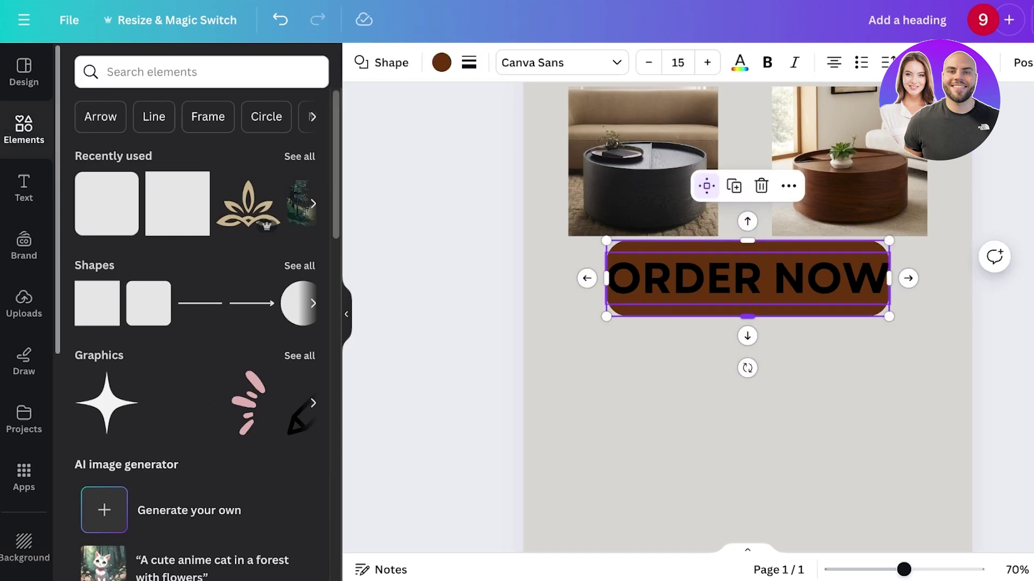
left_click_drag(889, 278, 900, 279)
left_click_drag(606, 278, 595, 278)
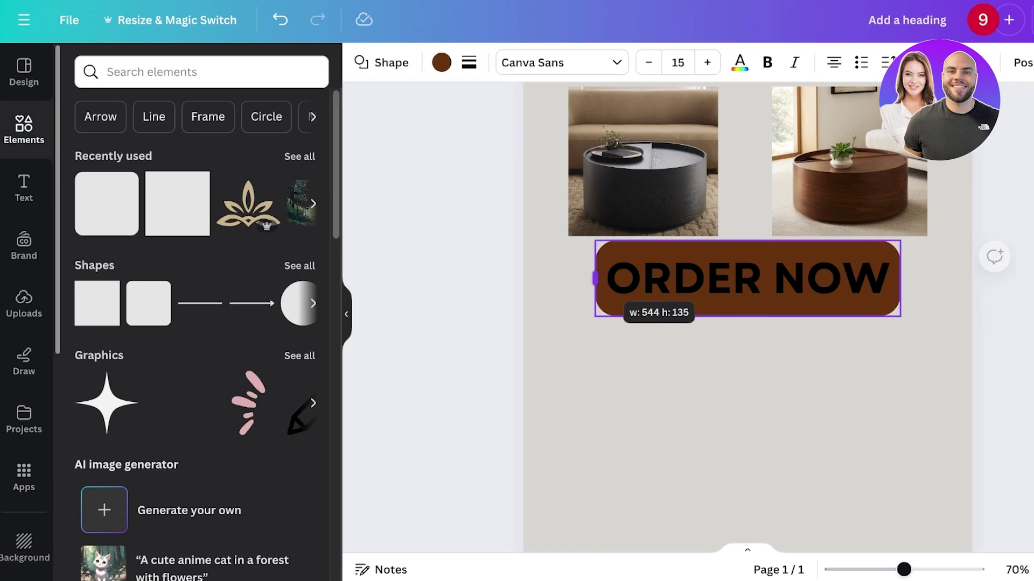
Scale the button shape and its "ORDER NOW" text down together and move them lower below the table photos
left_click_drag(829, 376, 747, 290)
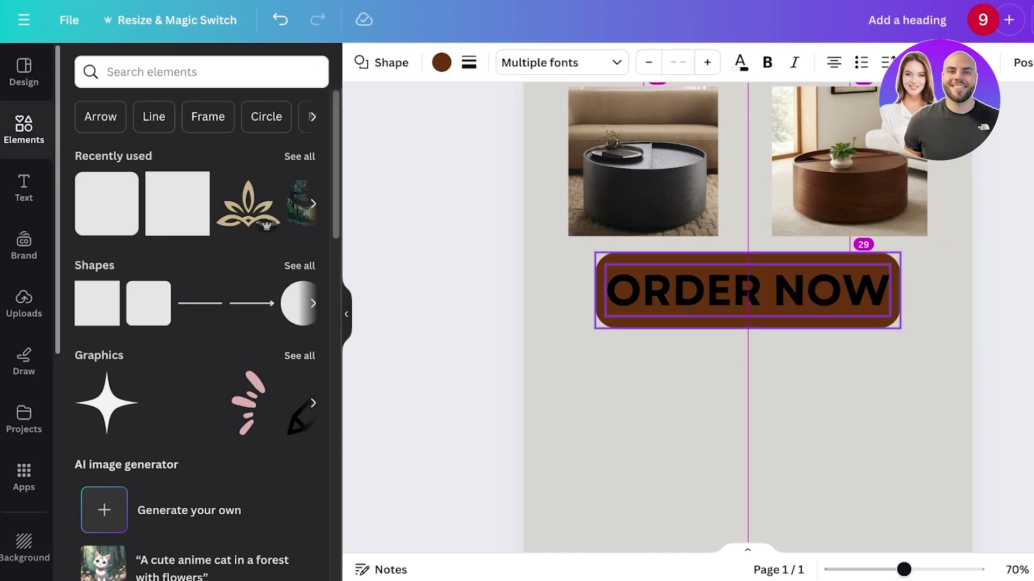
scroll(747, 323, "up", 3)
left_click(747, 517)
left_click(747, 455)
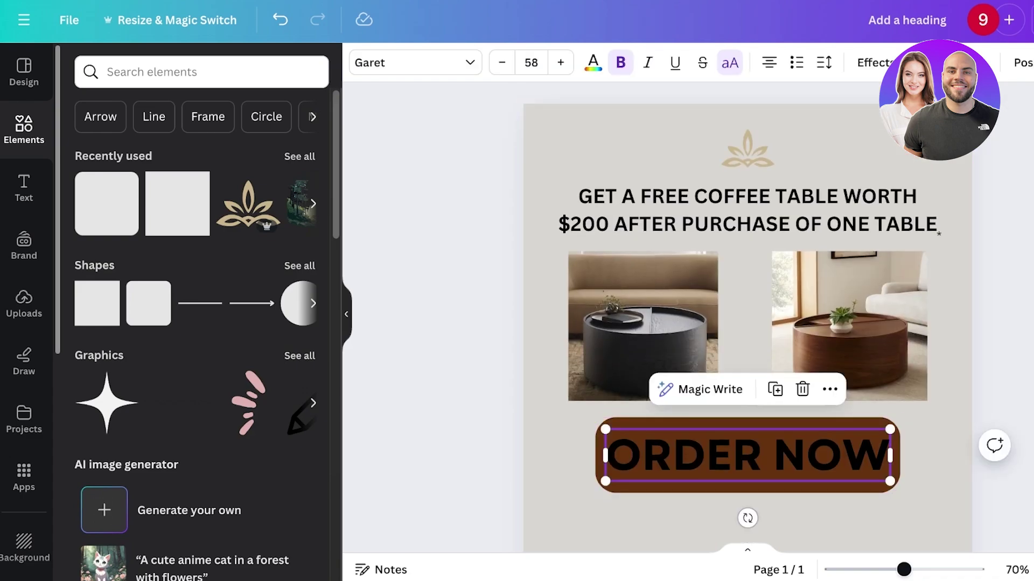
left_click_drag(915, 496, 812, 446)
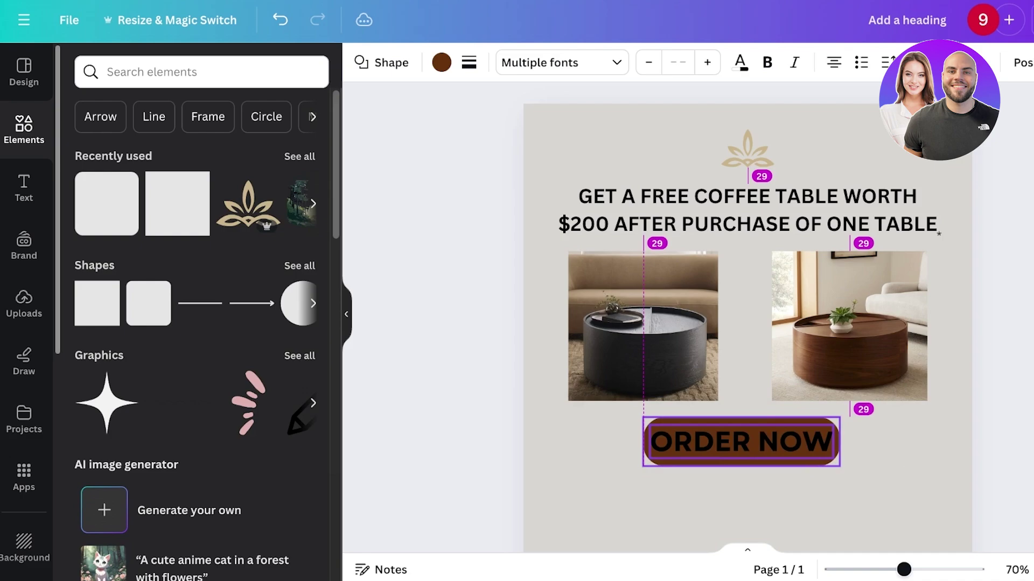
left_click_drag(741, 441, 741, 458)
left_click(747, 517)
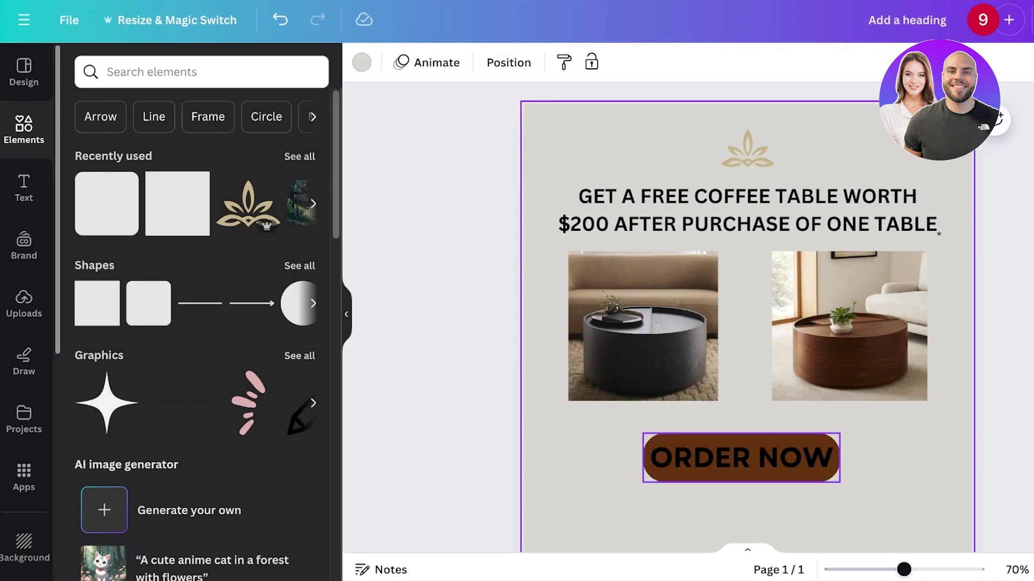
Try other fills for the button shape and settle on the very dark brown from the photo colors
left_click(741, 441)
left_click(441, 62)
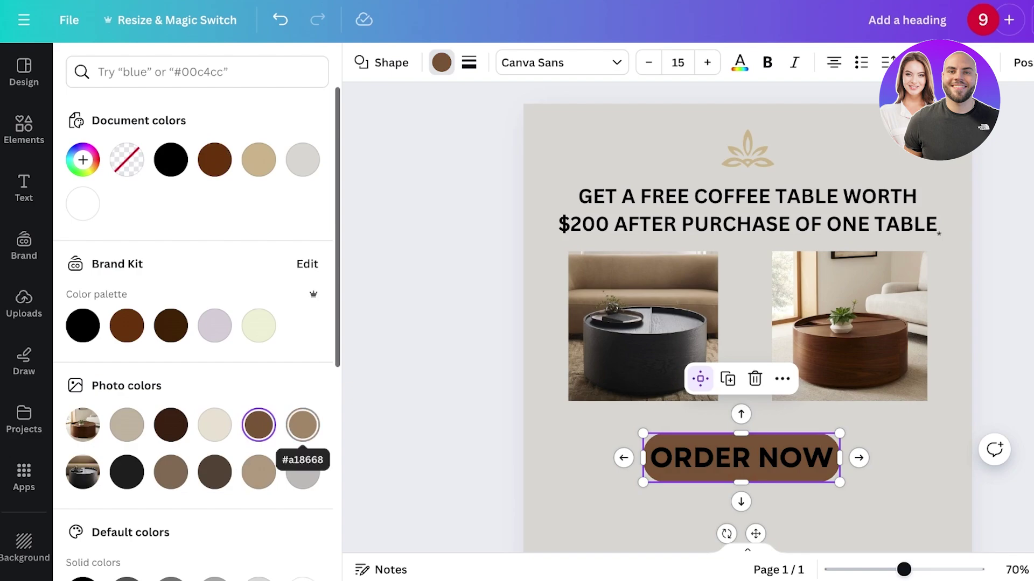
left_click(303, 473)
left_click(259, 473)
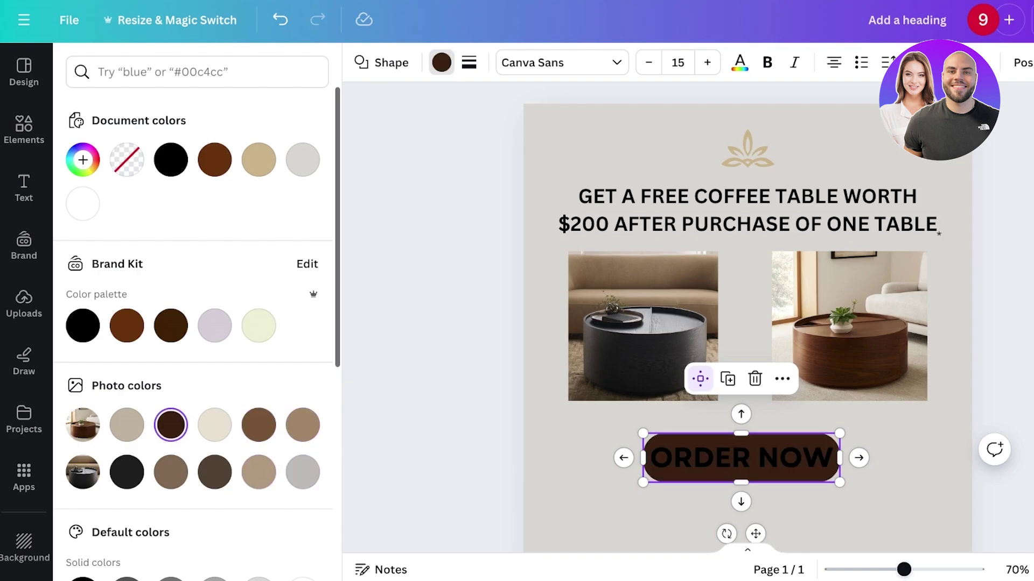
Set the "ORDER NOW" text color to white and deselect it
left_click(741, 458)
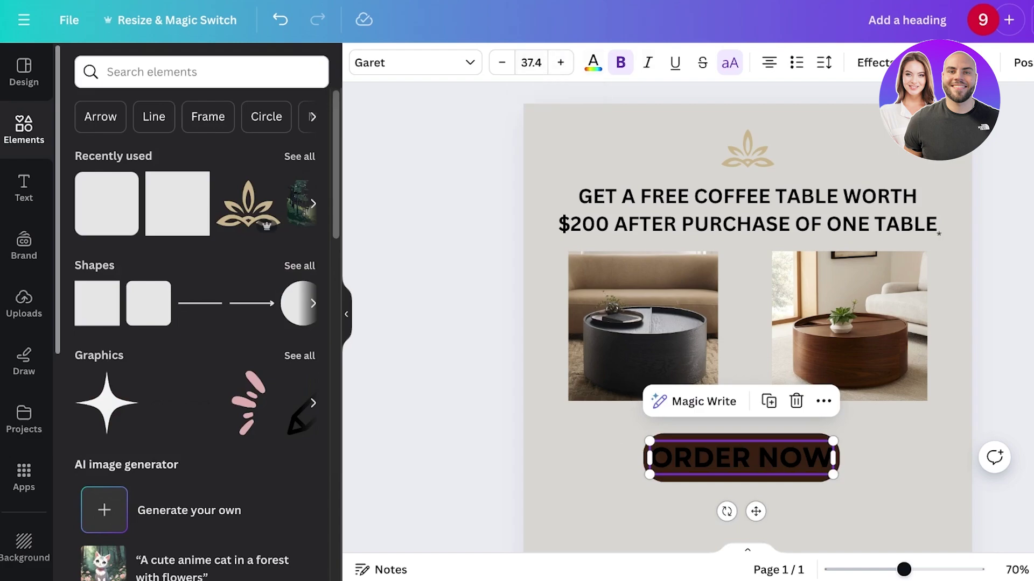
left_click(592, 62)
left_click(302, 160)
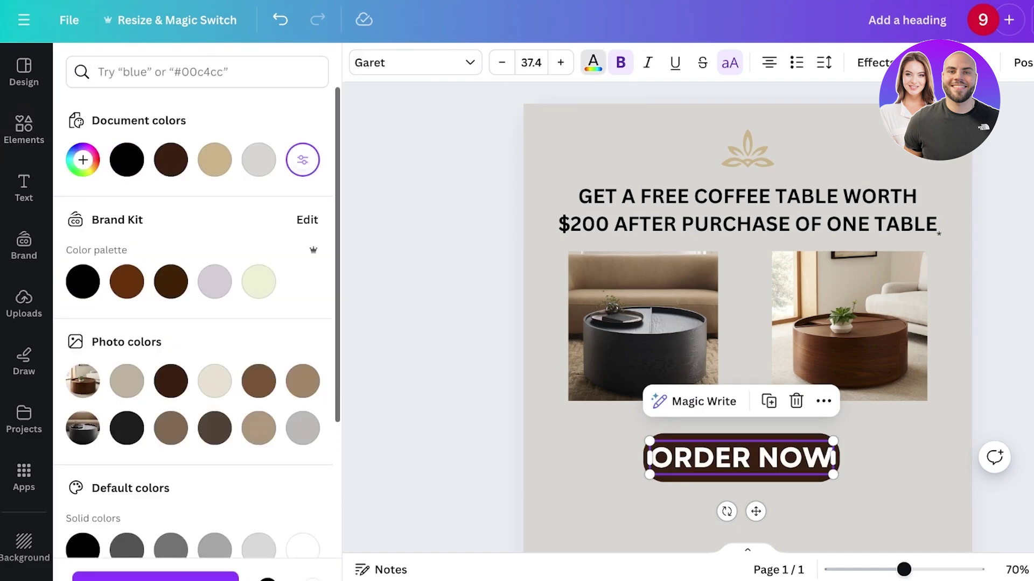
key("Escape")
key("Escape")
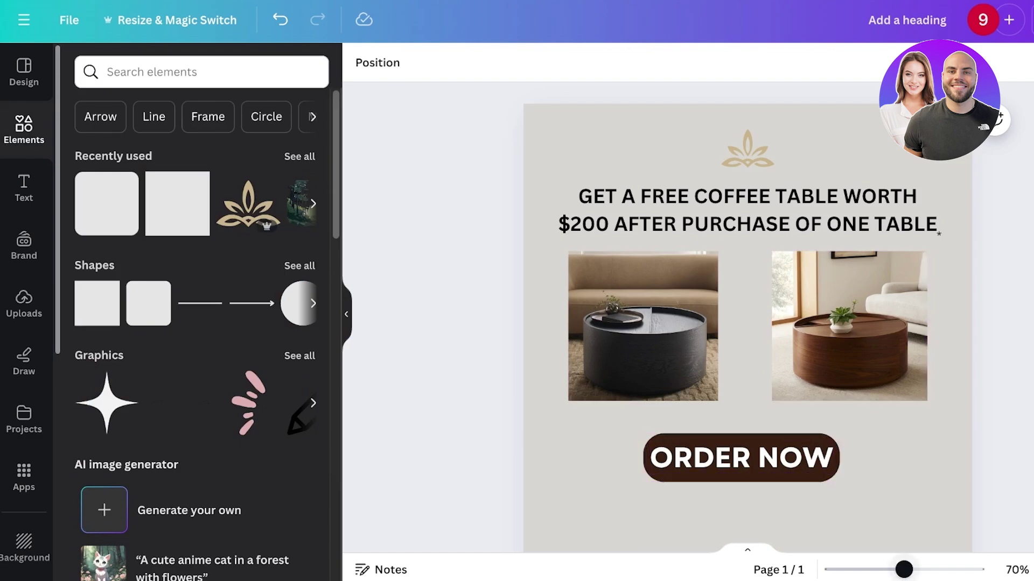
left_click_drag(904, 569, 874, 569)
scroll(746, 317, "down", 3)
scroll(746, 317, "up", 1)
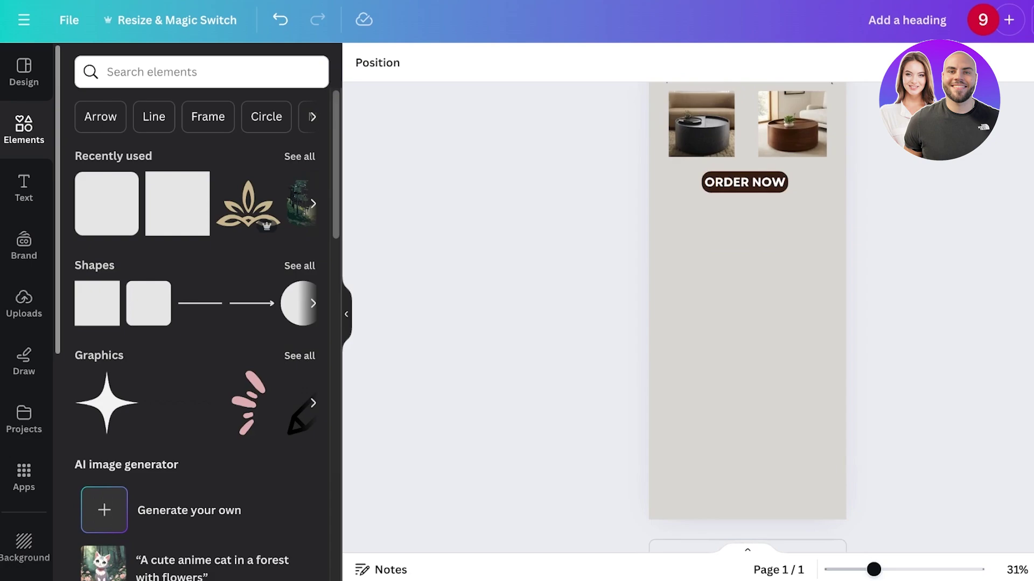
scroll(747, 318, "up", 3, "ctrl")
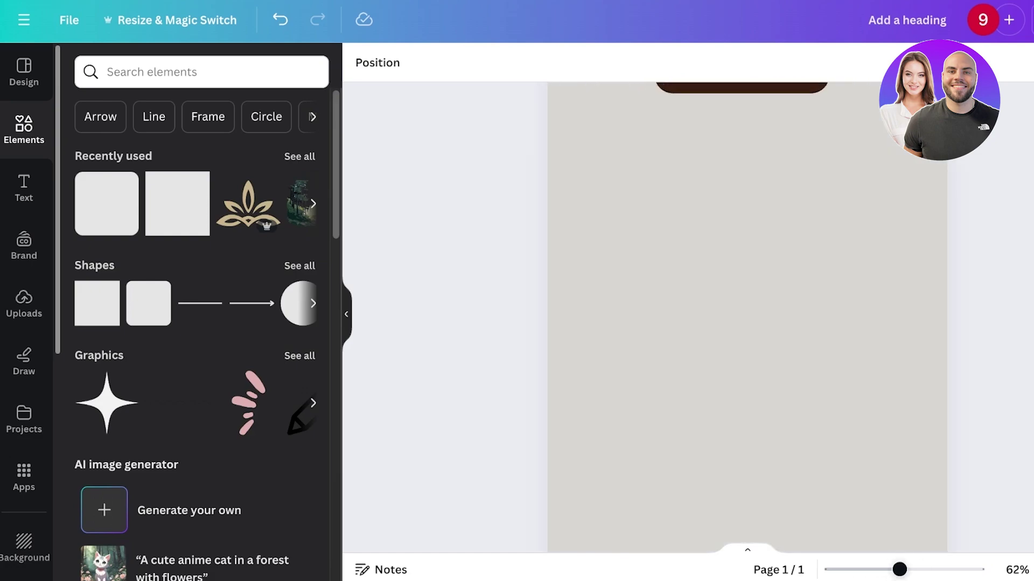
scroll(747, 317, "up", 4)
scroll(748, 318, "up", 2)
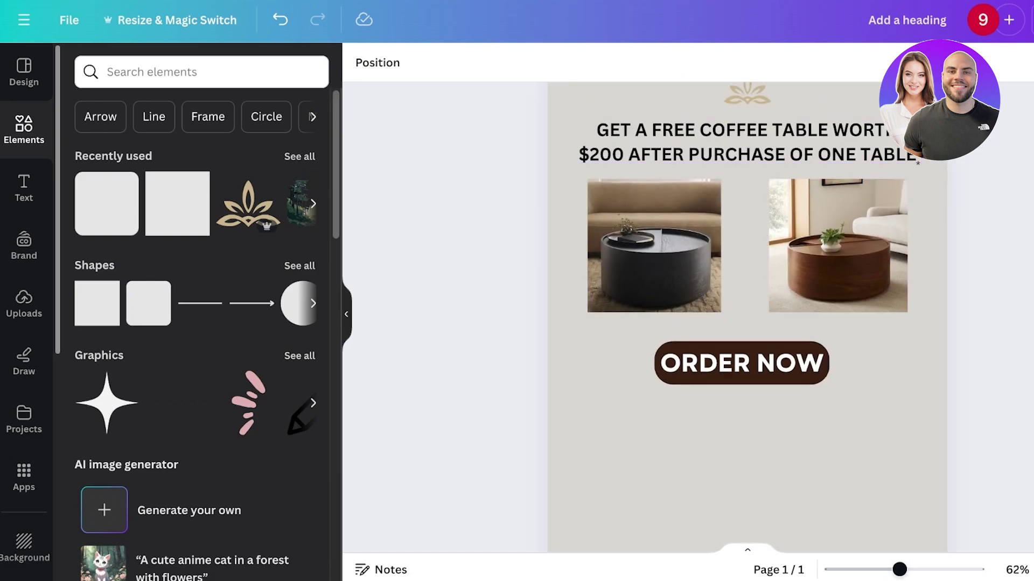
left_click(747, 141)
type("How To Create Your Children's Book Illustrations Using Canva (Step-by-Step)")
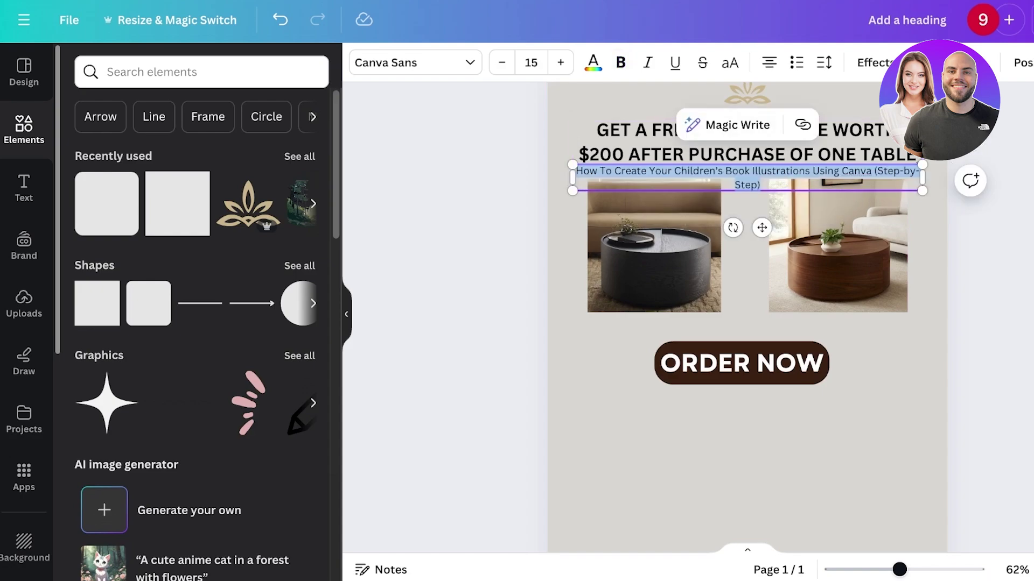
key("BackSpace")
Duplicate the offer heading and place the copy centred on the page below the "ORDER NOW" button
left_click(746, 142)
key("ctrl+d")
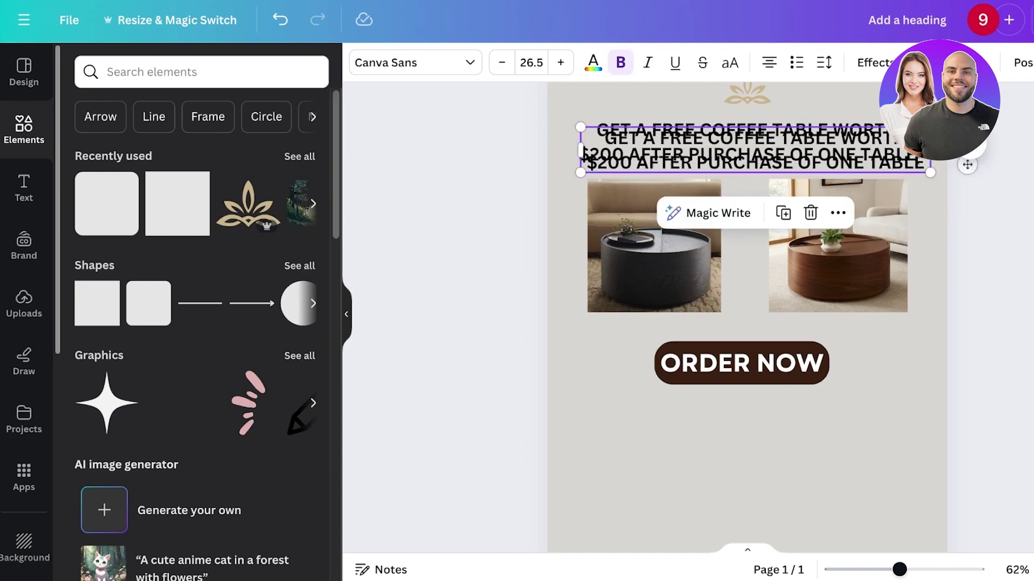
left_click_drag(754, 149, 747, 443)
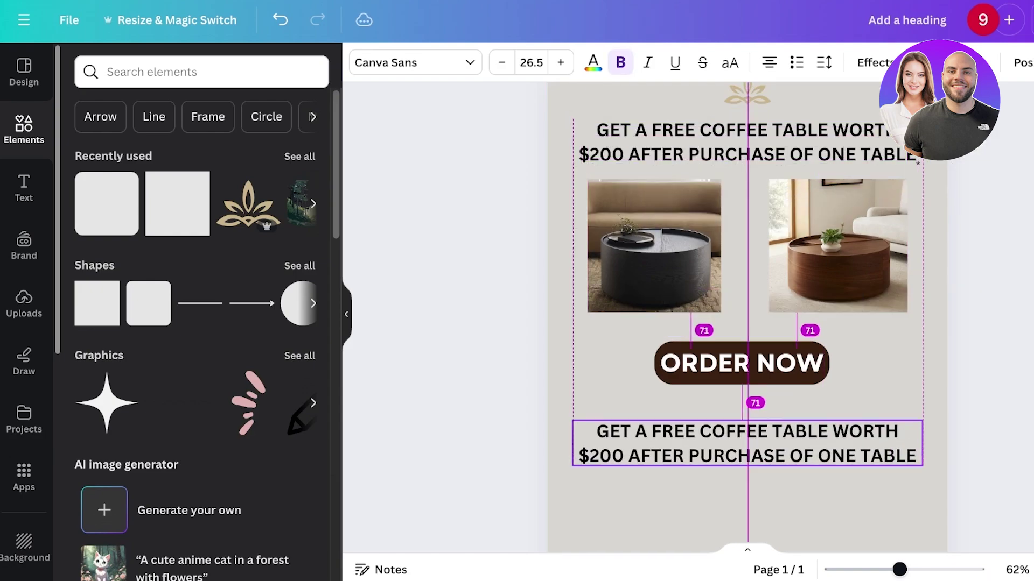
Rewrite the duplicated heading as "STORAGE WITH A STYLE, THIS TABLE HAS A GREAT CAPACITY TO STORE ALL ITEMS"
triple_click(752, 439)
type("STORAGW W")
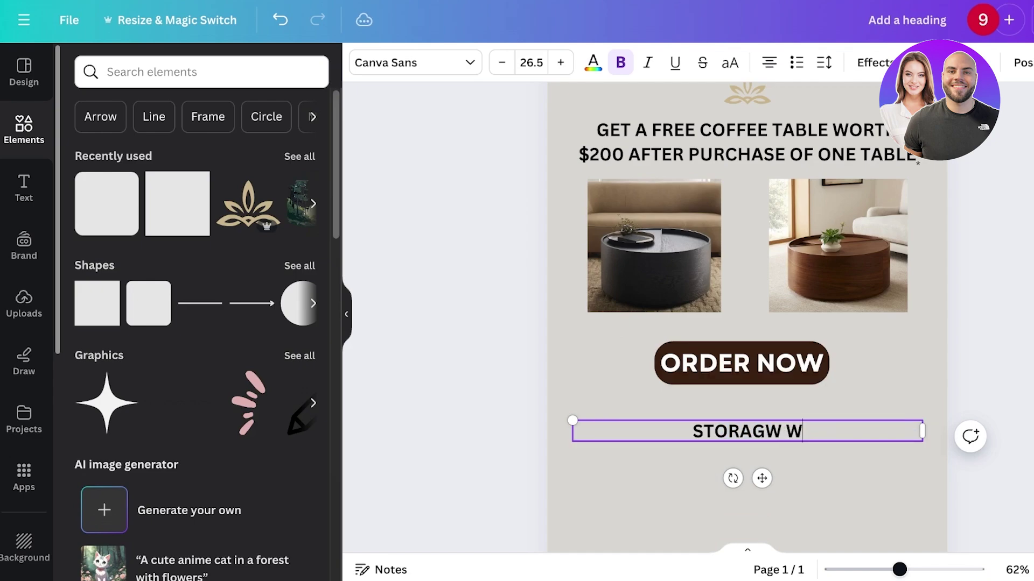
key("BackSpace")
key("BackSpace")
key("BackSpace")
type("E WITH")
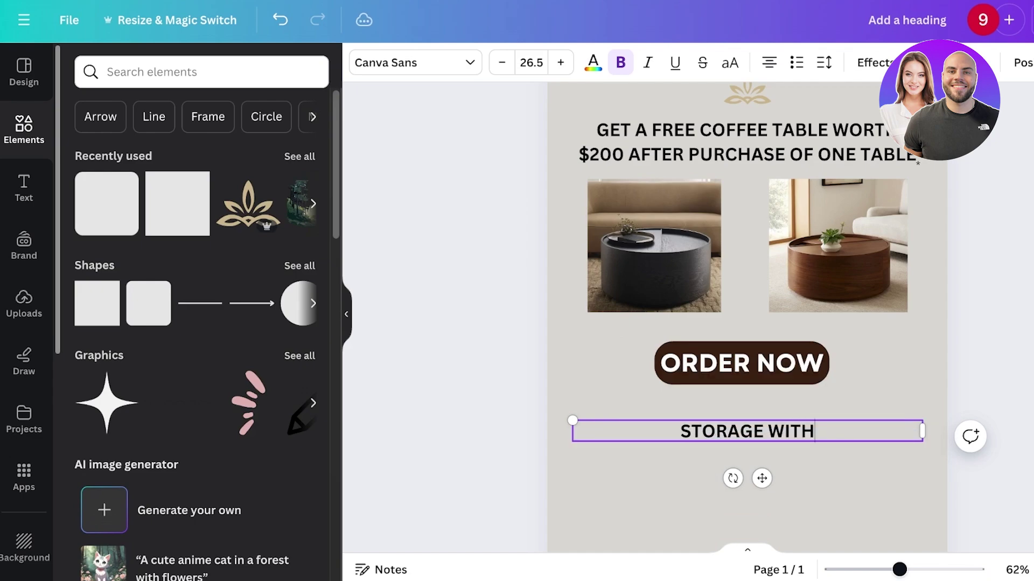
type(" A STYLE, THE")
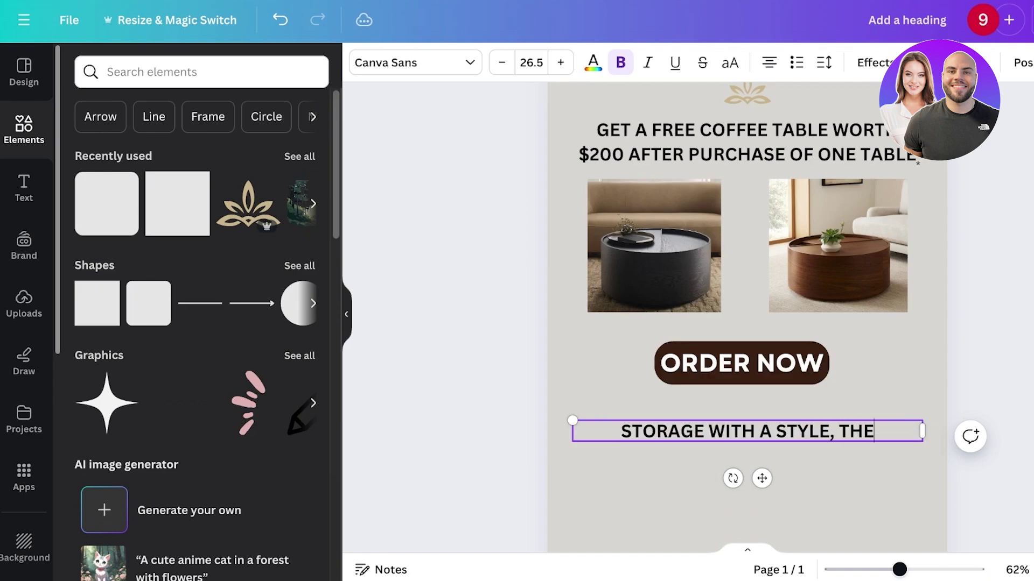
key("BackSpace")
type("IS TABLE H")
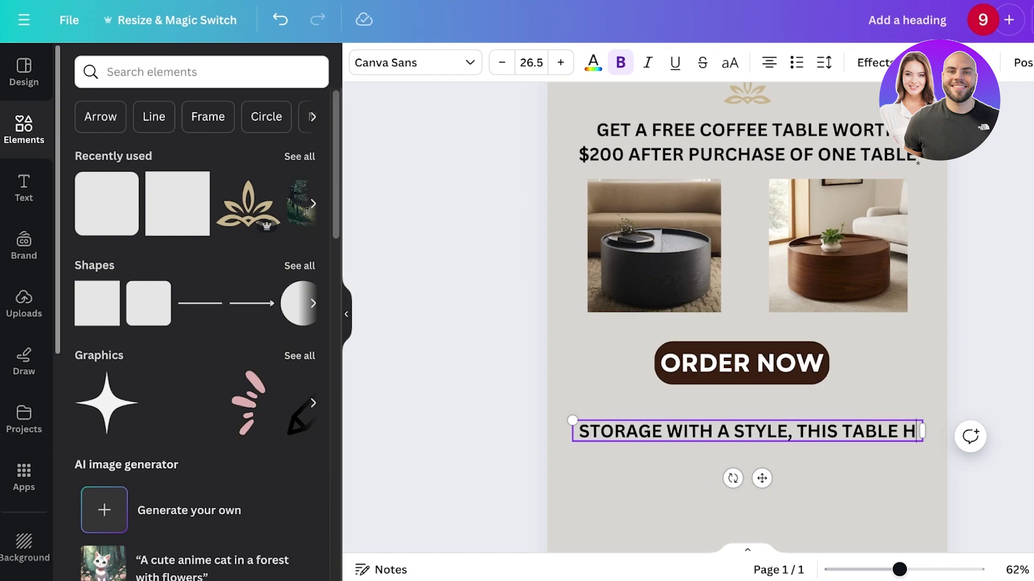
type("AS A GREAT CAPA")
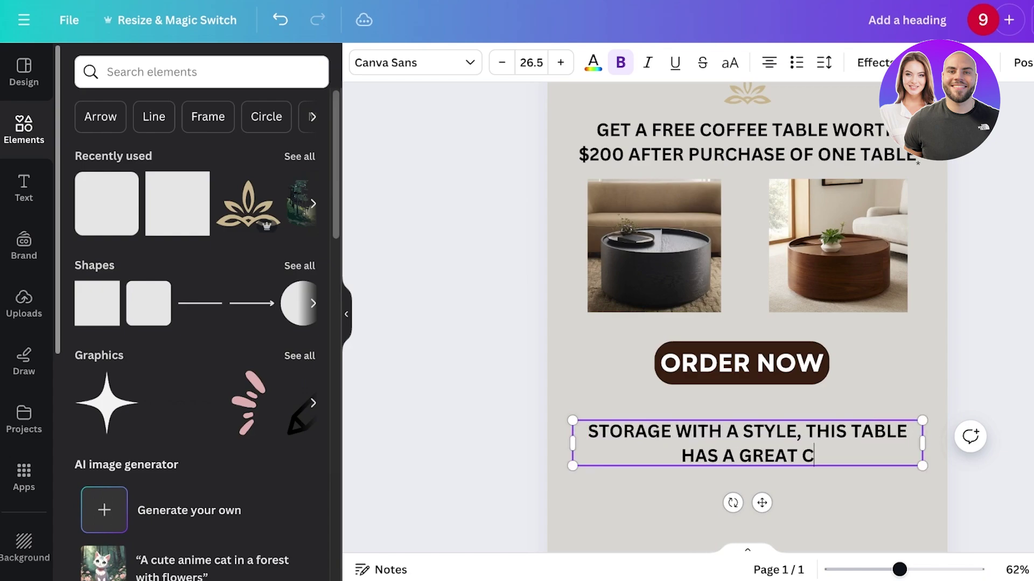
key("BackSpace")
key("BackSpace")
type("APACITY T")
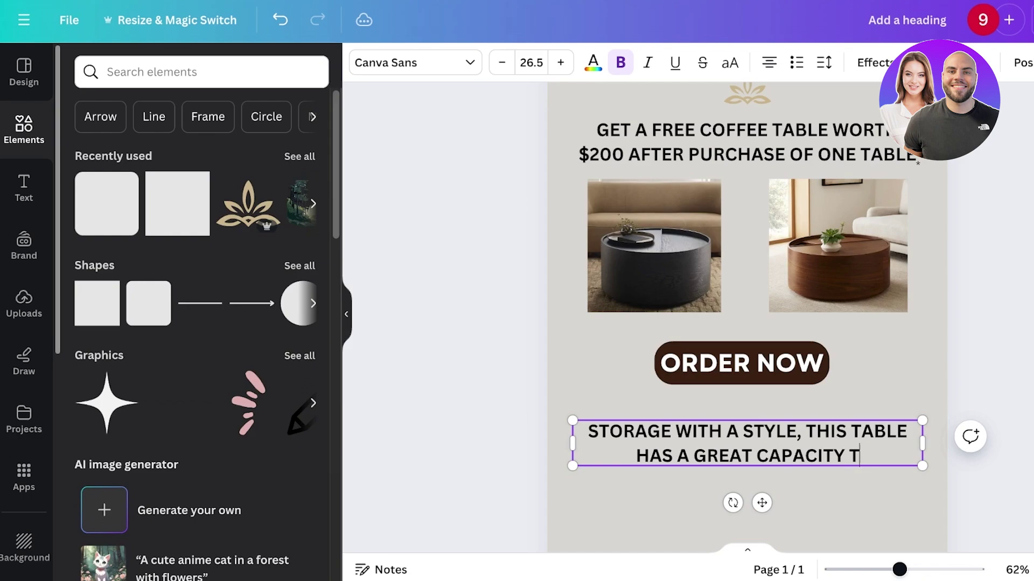
type("O STORE ALL A")
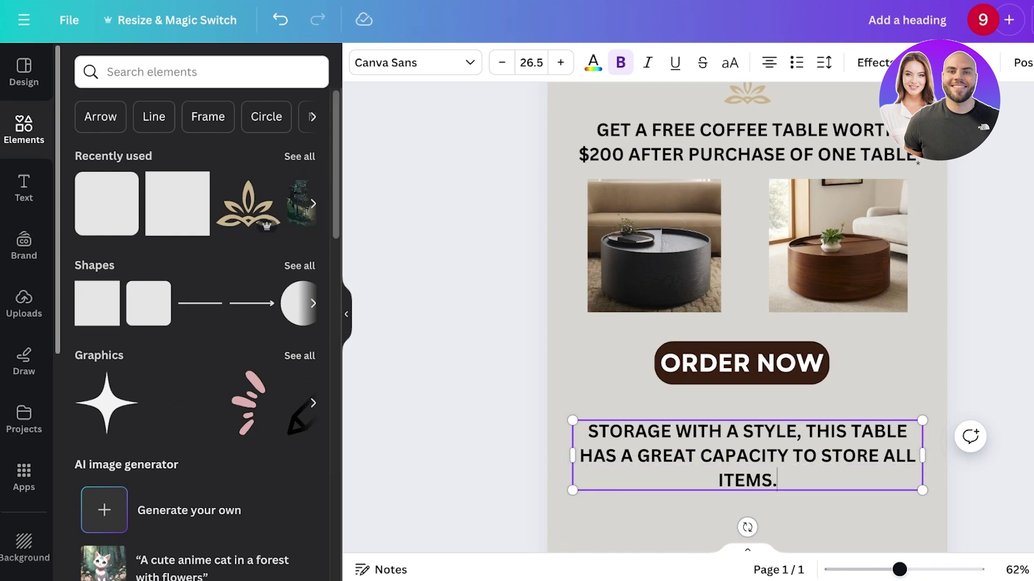
key("ctrl+a")
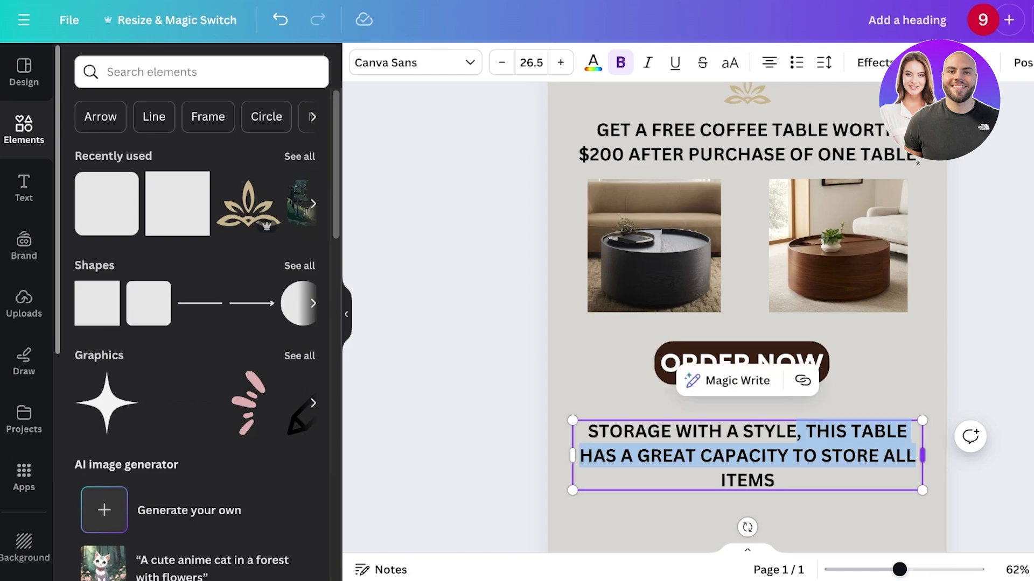
Scale the storage text down to font size 24 on two lines and reposition it below the "ORDER NOW" button
mouse_move(923, 456)
left_mouse_down()
mouse_move(941, 455)
mouse_move(909, 461)
left_mouse_up()
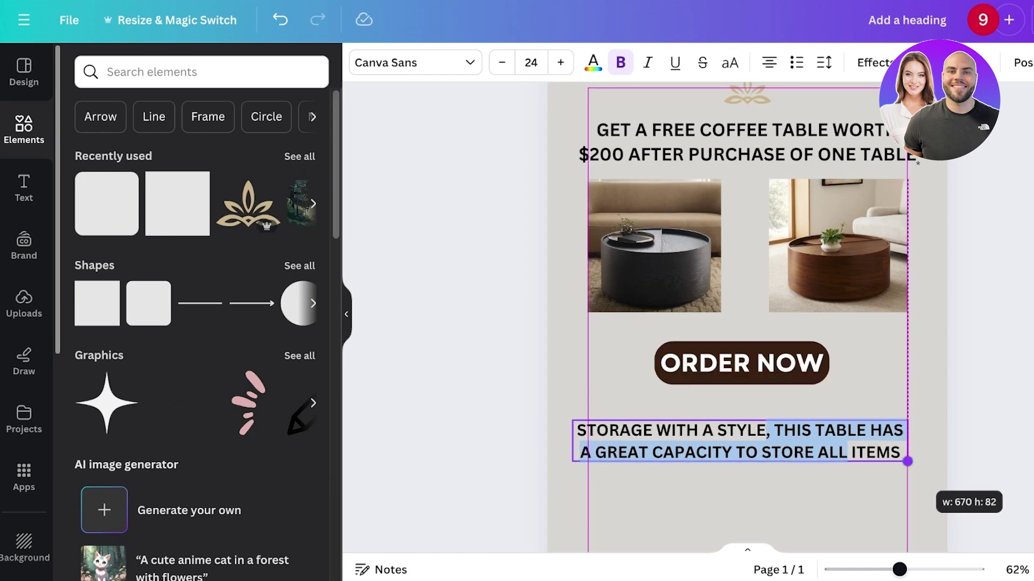
left_click(983, 458)
scroll(983, 458, "up", 1)
mouse_move(740, 482)
left_mouse_down()
mouse_move(753, 466)
mouse_move(755, 475)
left_mouse_up()
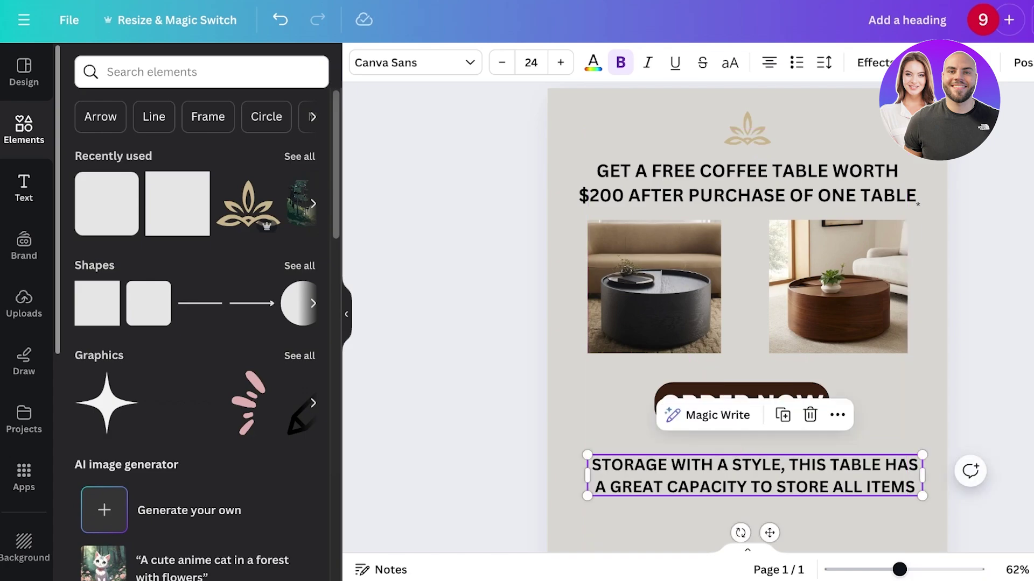
Search the design elements for "LINES" and show all graphics results
left_click(24, 129)
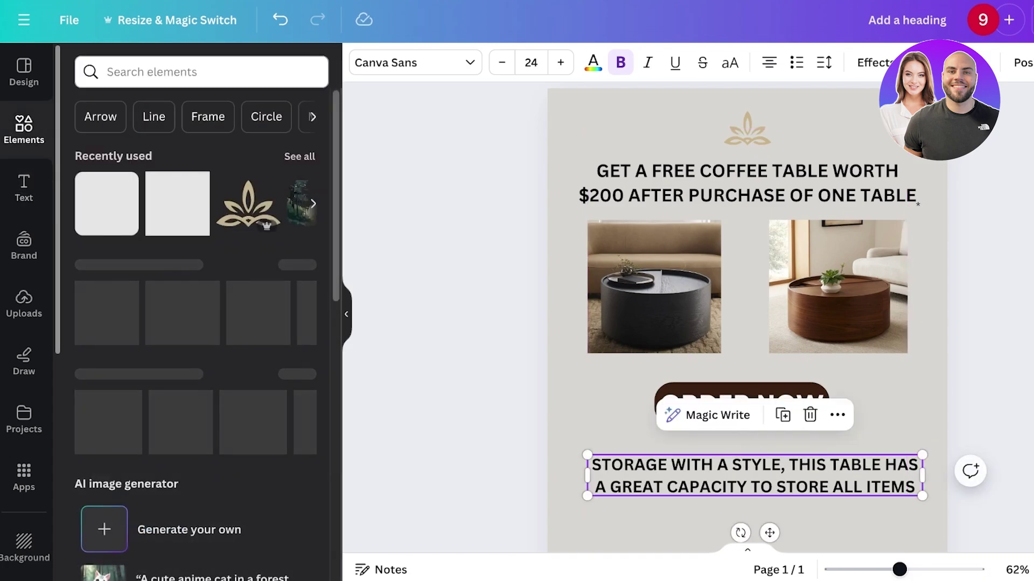
left_click(201, 72)
type("LINES")
key("Return")
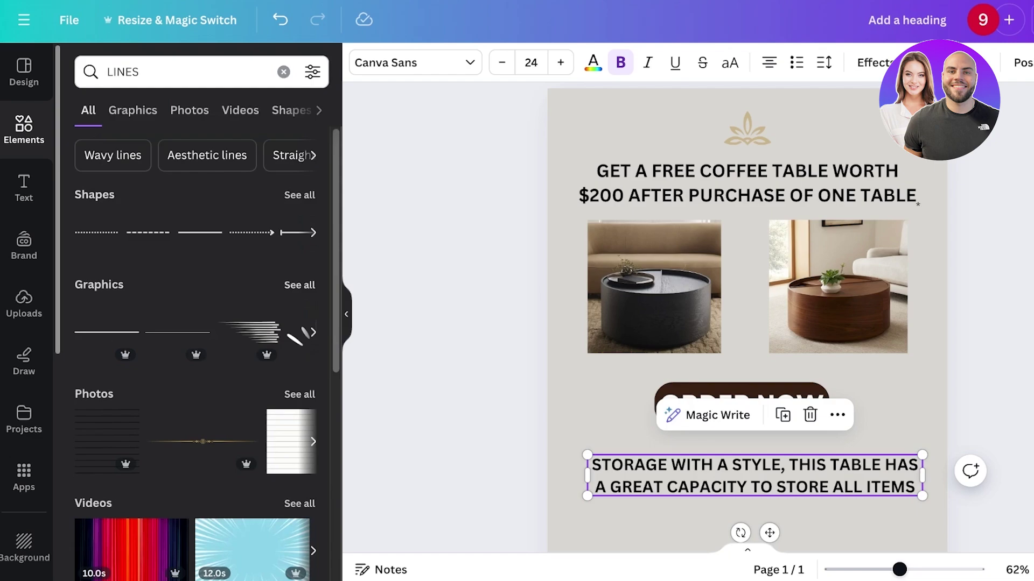
left_click(299, 285)
Add the wavy line graphic to the page and place it centred directly below the storage text
scroll(285, 361, "down", 2)
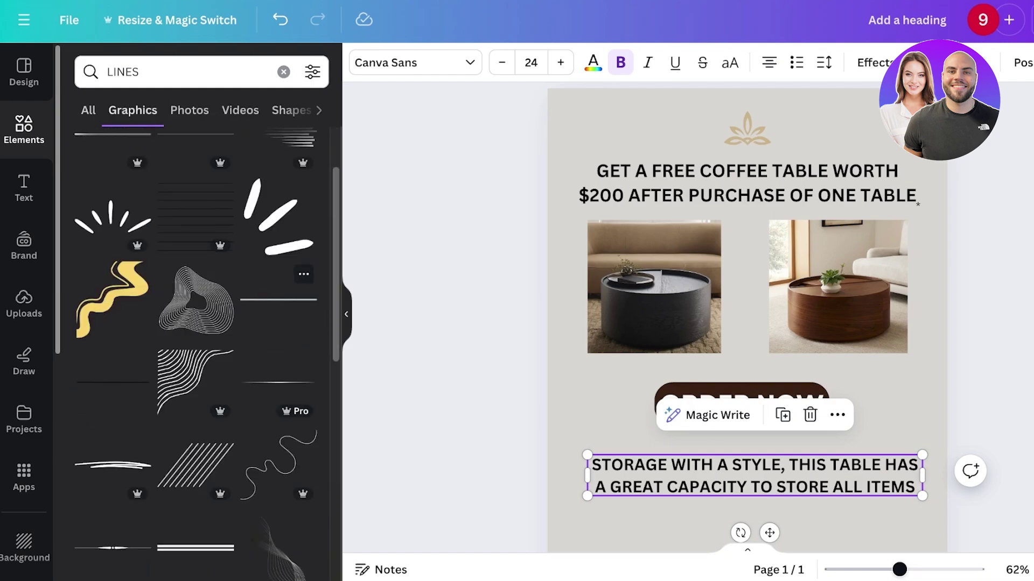
scroll(278, 301, "down", 5)
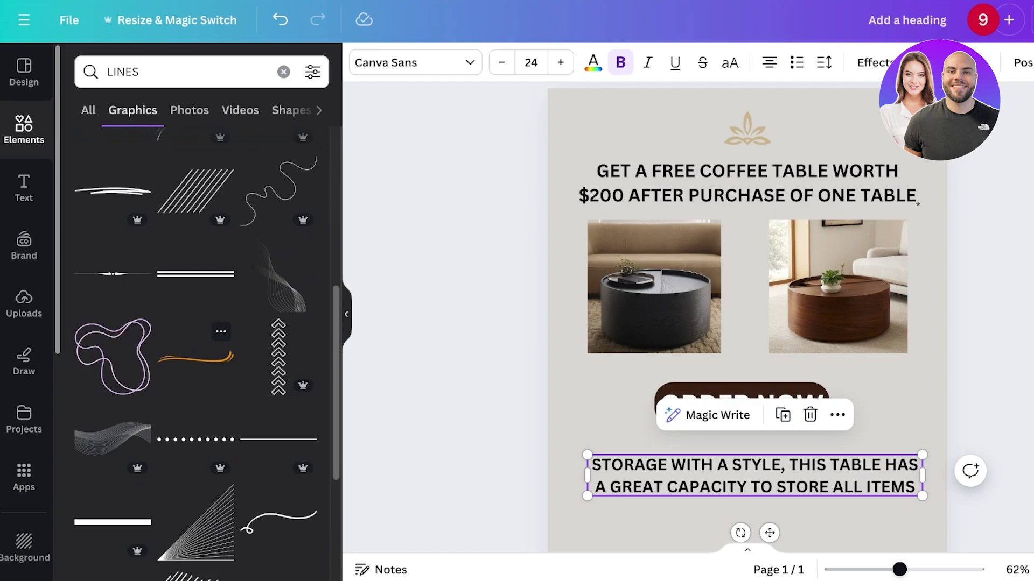
scroll(196, 355, "down", 4)
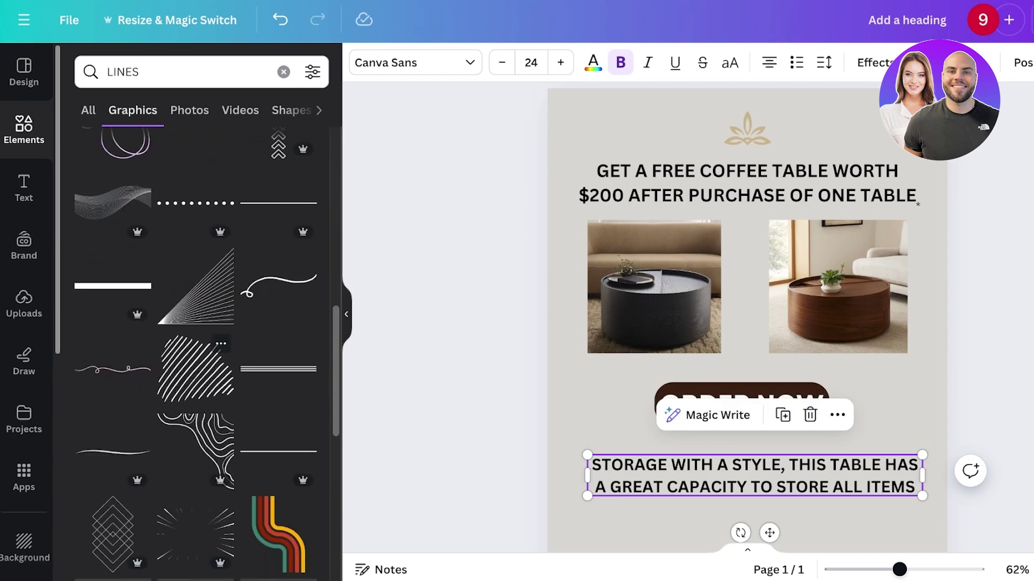
scroll(207, 341, "down", 6)
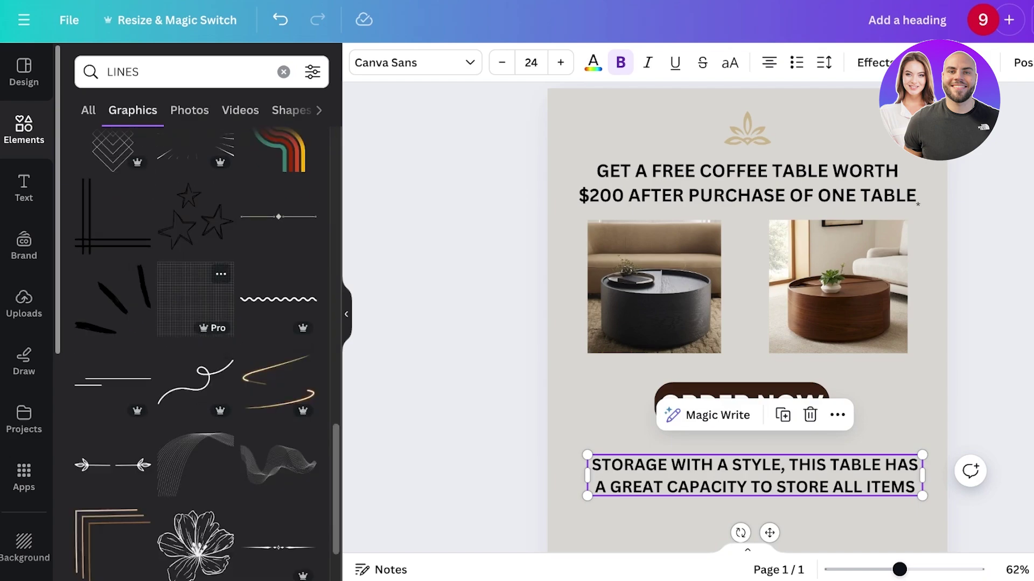
left_click(279, 299)
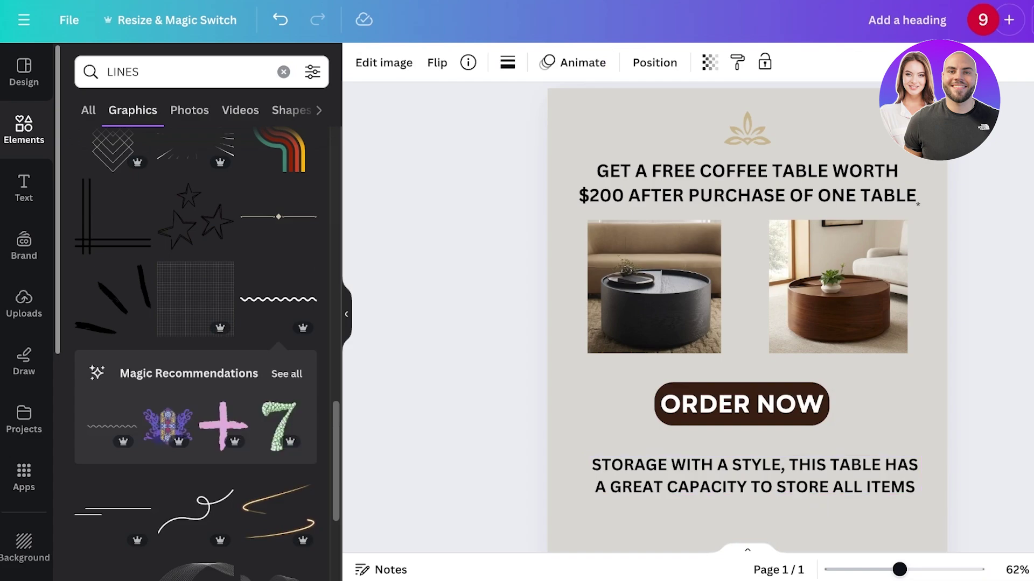
scroll(753, 474, "down", 3)
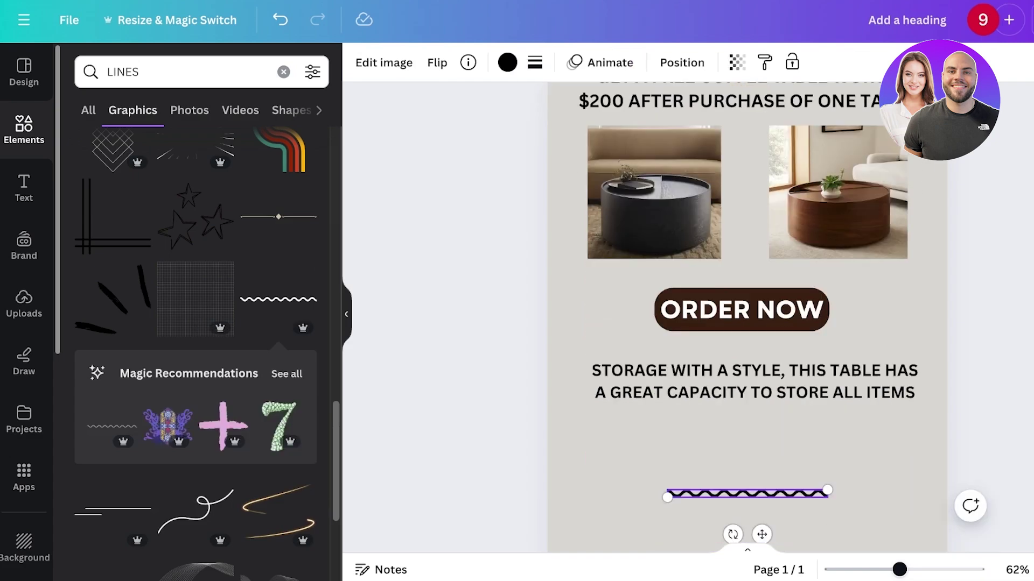
mouse_move(748, 455)
left_mouse_down()
mouse_move(653, 311)
mouse_move(620, 295)
mouse_move(613, 309)
mouse_move(737, 310)
mouse_move(747, 381)
left_mouse_up()
scroll(748, 318, "up", 2)
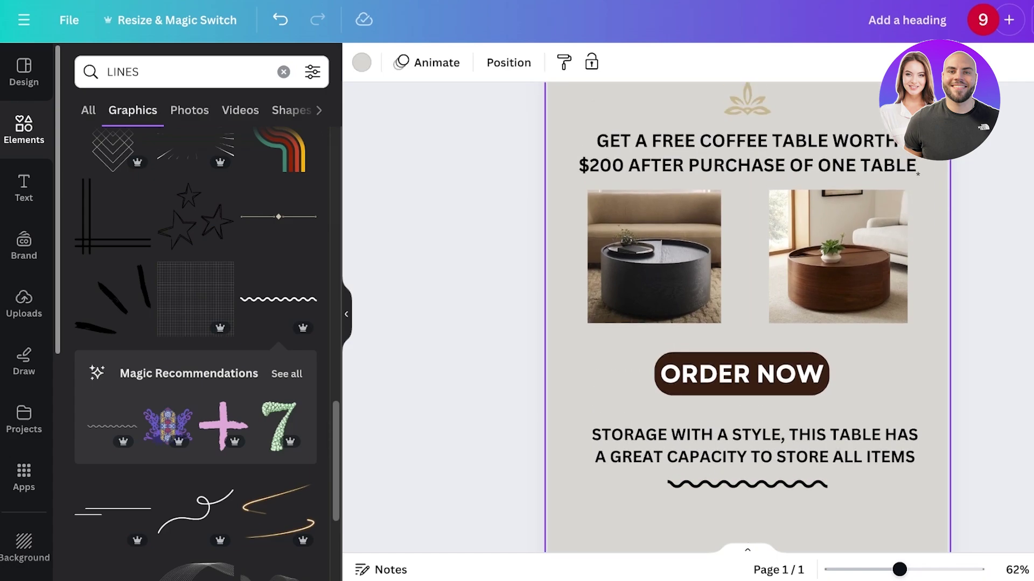
Switch to the West Elm coffee table product page and look through it down to the customer photos
scroll(747, 318, "down", 4)
key("Escape")
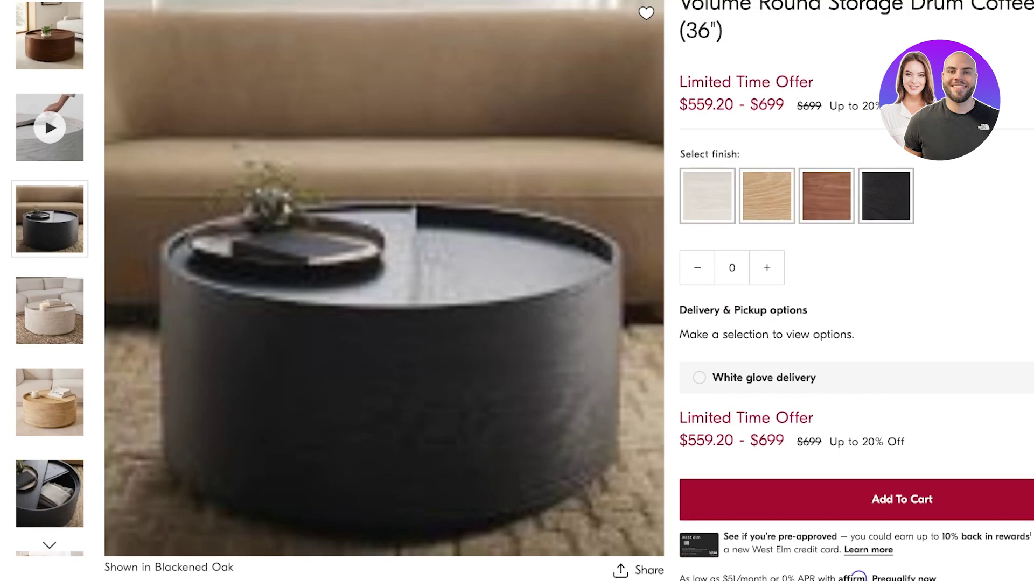
scroll(517, 290, "down", 15)
scroll(517, 291, "down", 8)
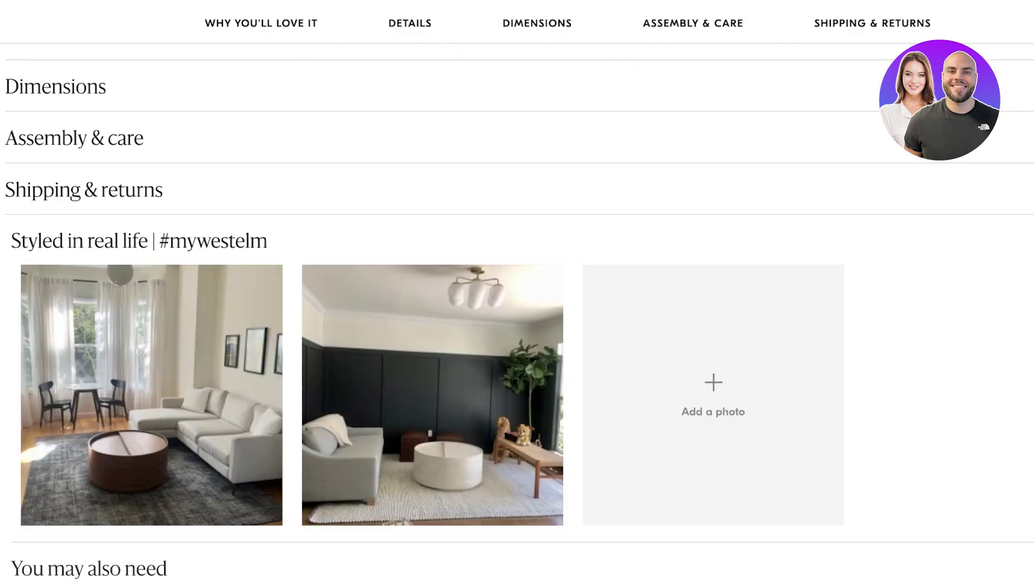
scroll(517, 291, "up", 14)
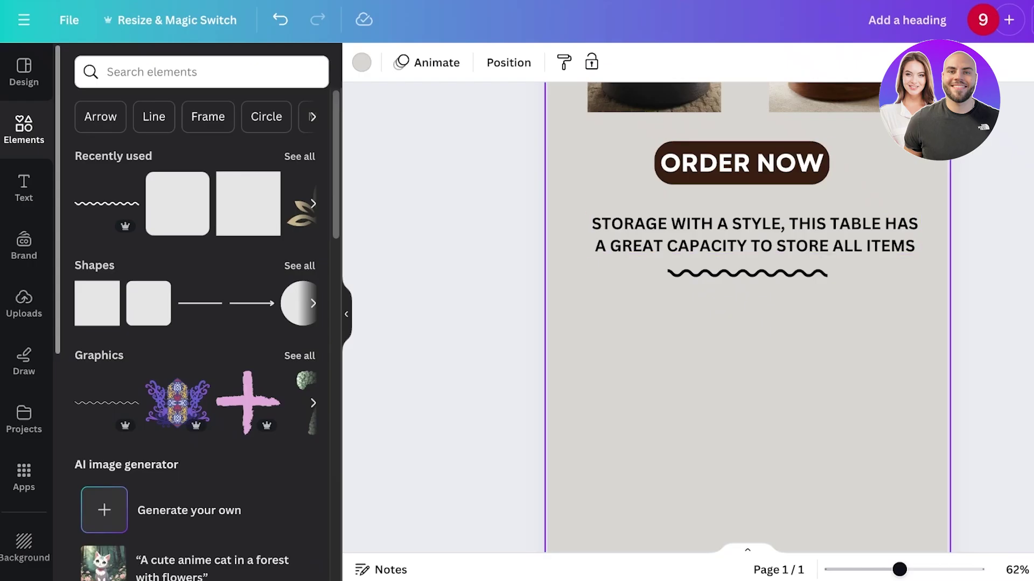
Back in Canva, add a heading below the wavy line reading "What people say about us :"
scroll(747, 318, "down", 1)
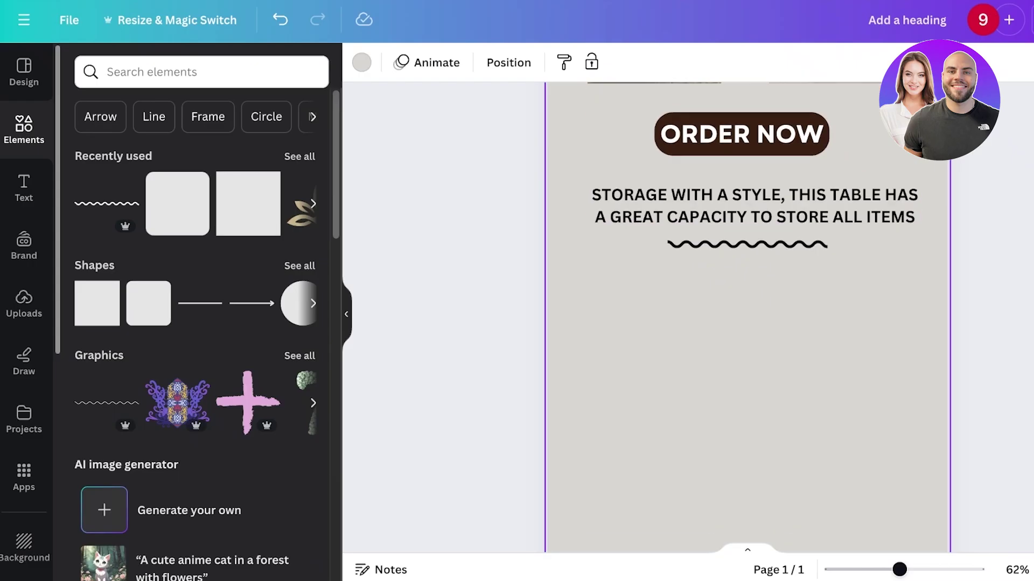
left_click(23, 188)
left_click(165, 264)
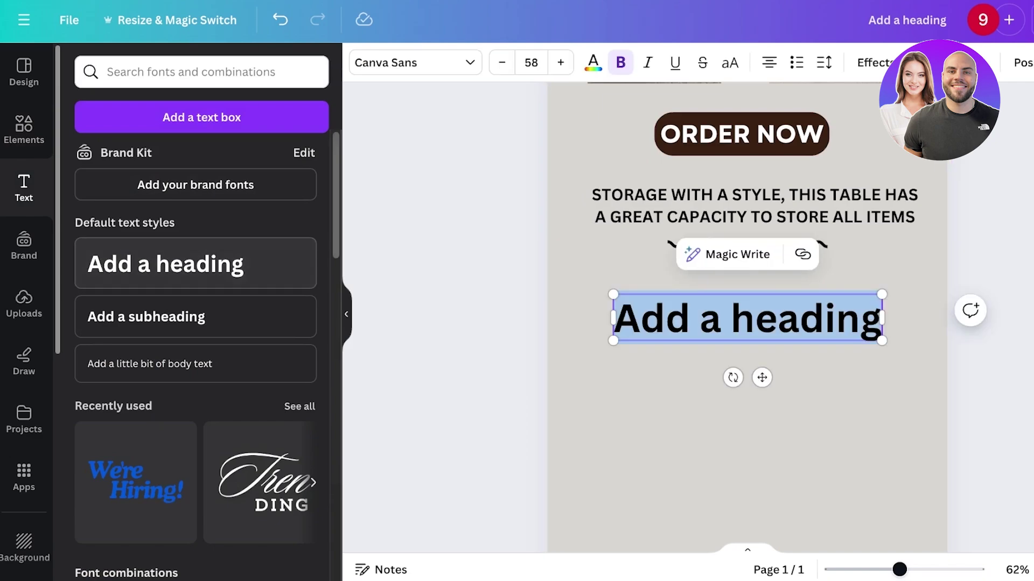
type("W")
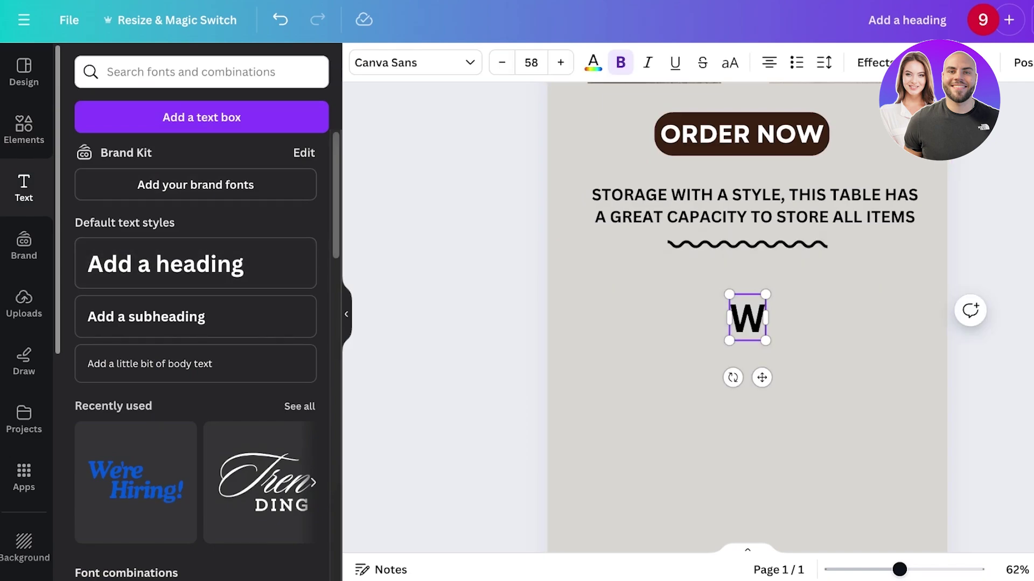
type("hat people")
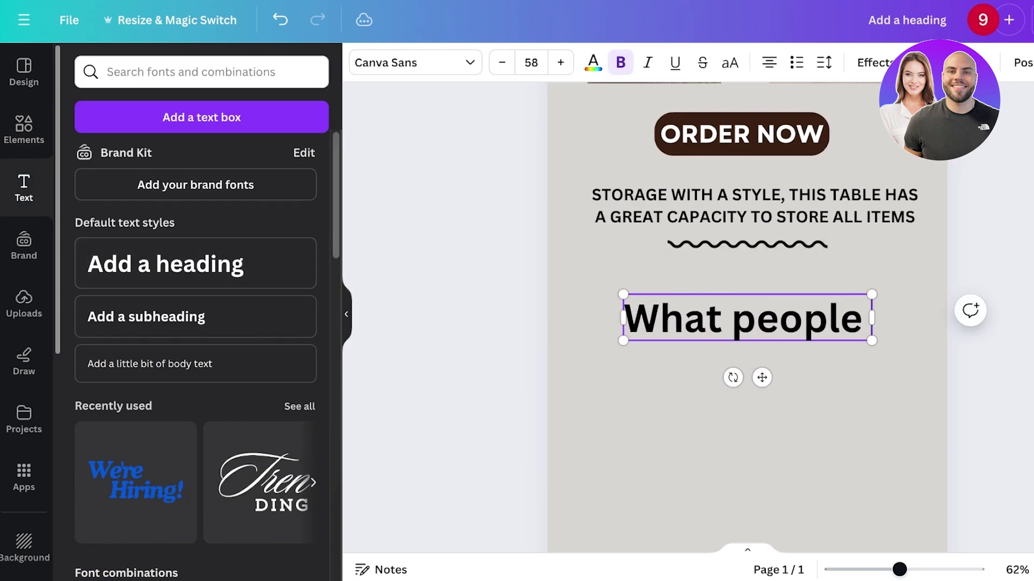
type(" say about us :")
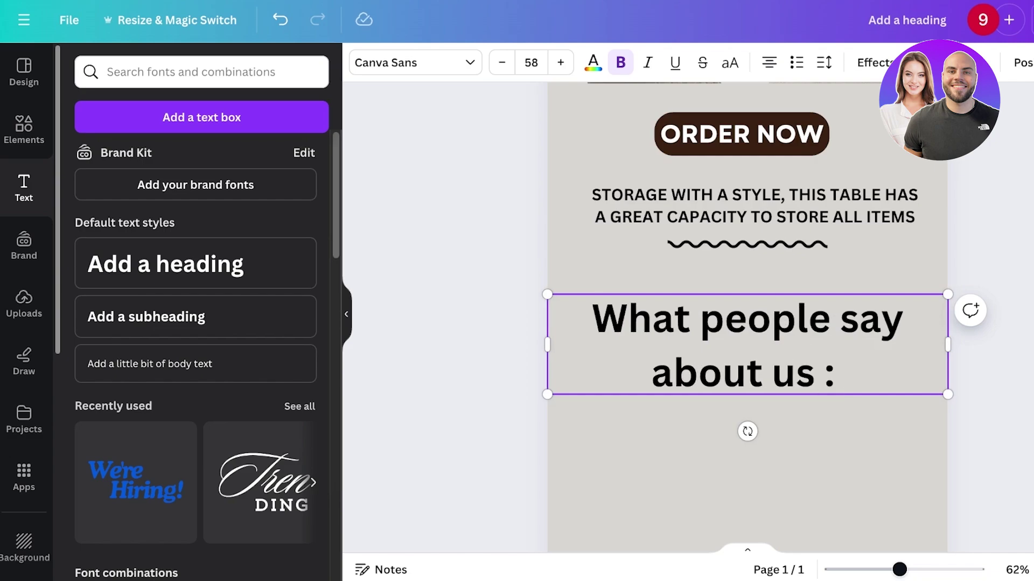
Scale the "What people say about us :" heading to font size 31.1 on one line and centre it below the wavy line
left_click_drag(948, 394, 761, 349)
left_click_drag(762, 322, 877, 326)
left_click(840, 393)
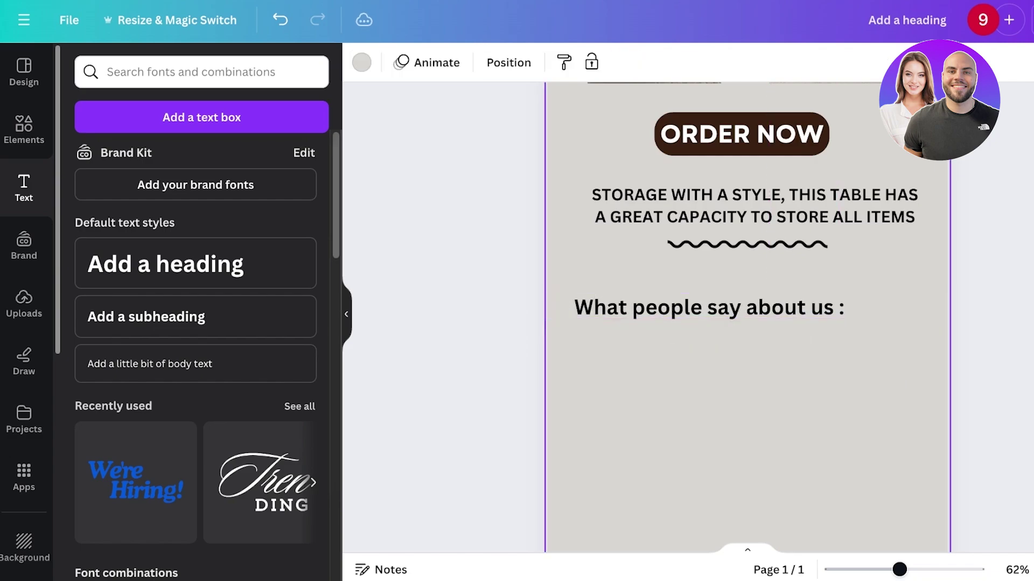
left_click_drag(710, 308, 756, 315)
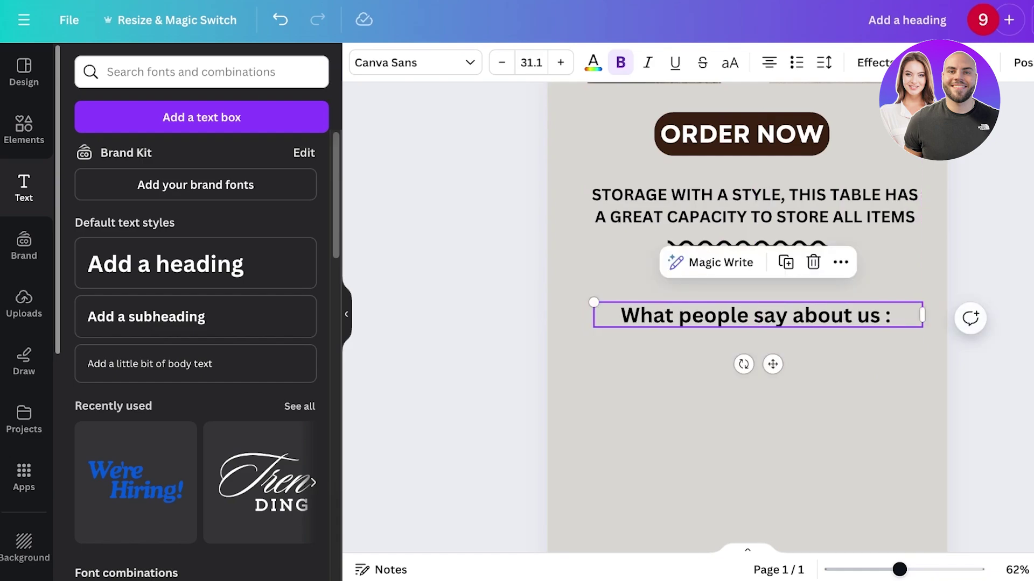
scroll(747, 318, "down", 5)
scroll(747, 318, "up", 5)
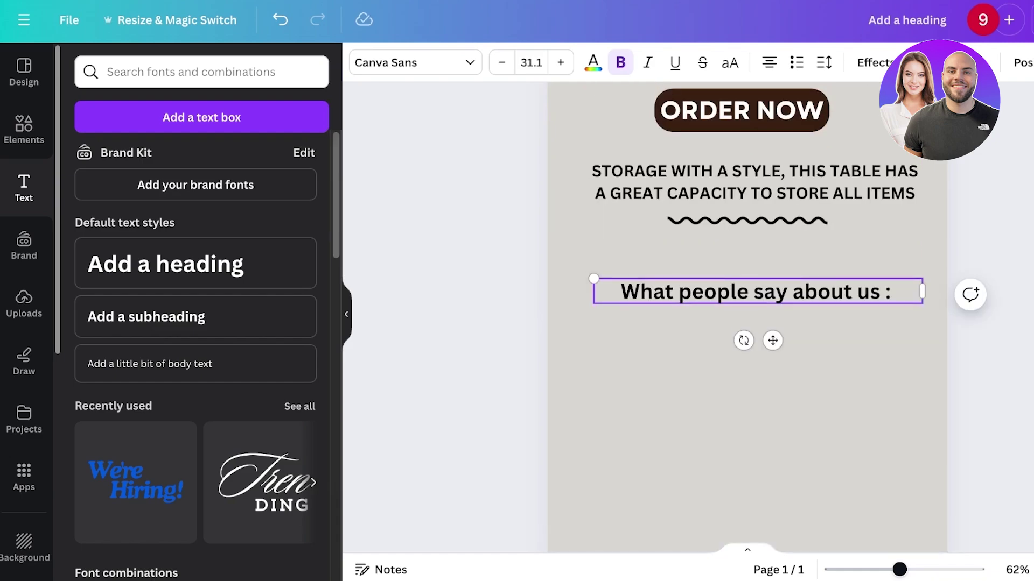
left_click(754, 409)
Add a square shape and stretch it across the full page width over the "ORDER NOW" button and storage text
left_click_drag(899, 569, 866, 569)
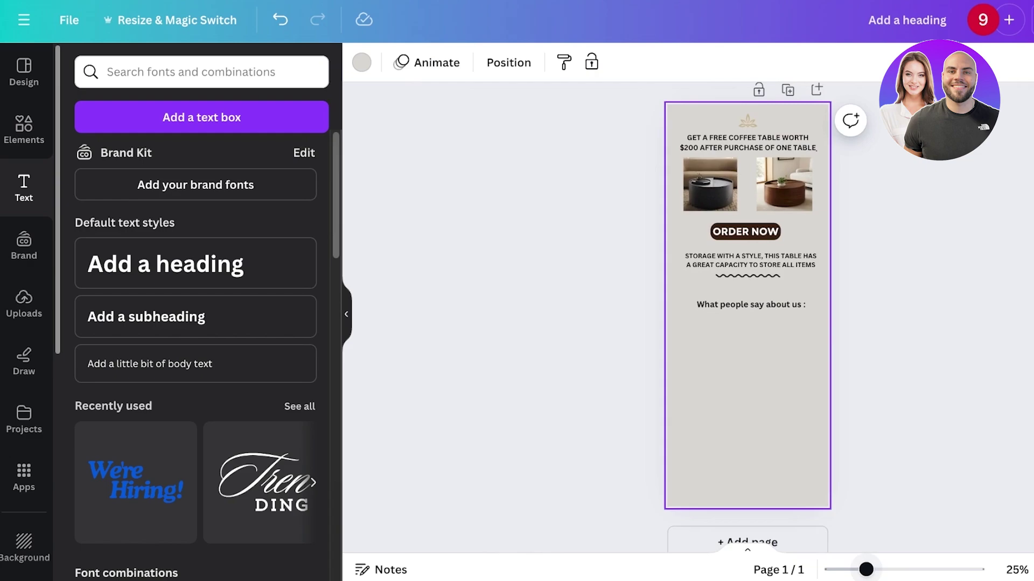
scroll(747, 317, "up", 1)
scroll(747, 318, "up", 3)
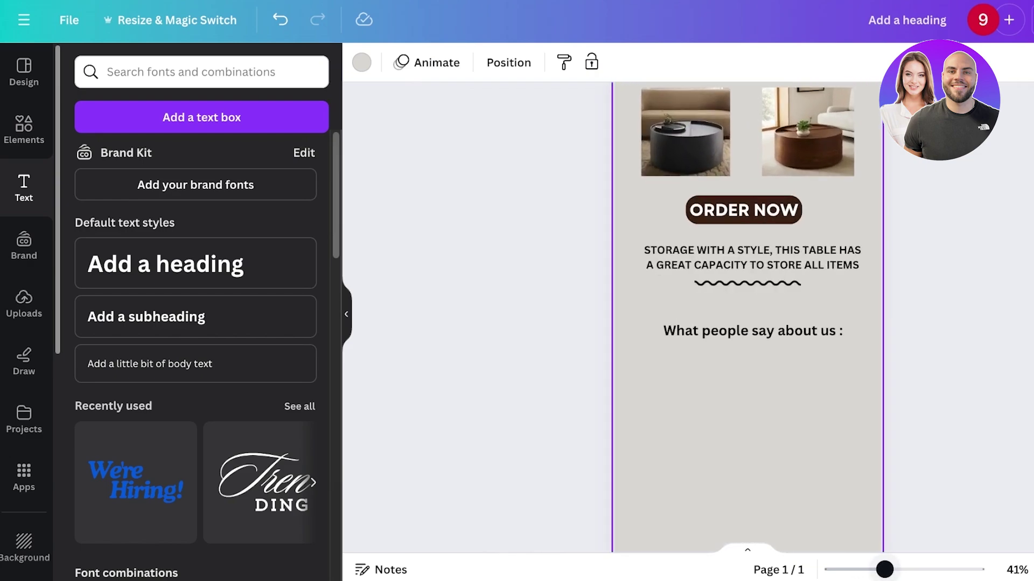
left_click(23, 130)
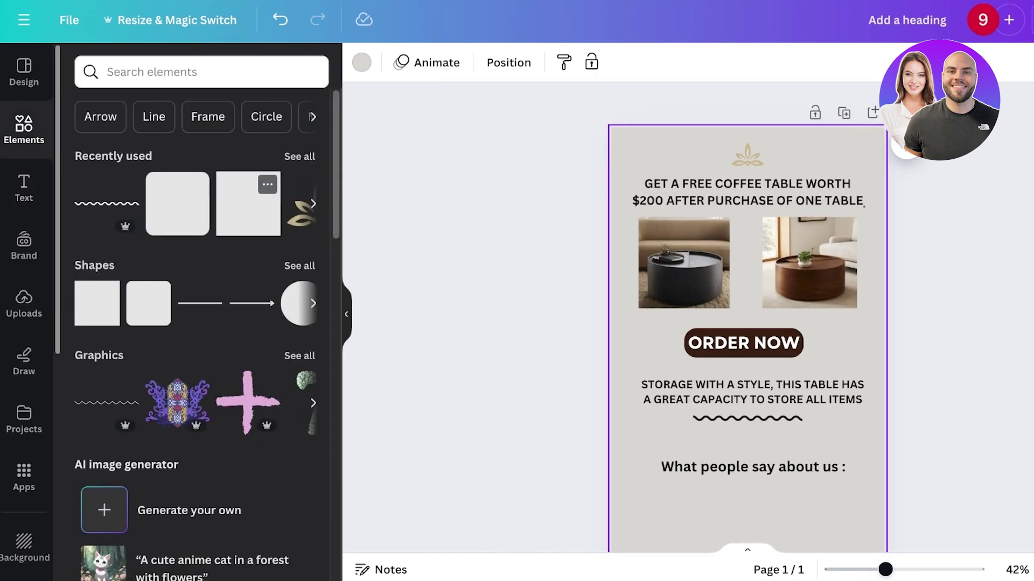
left_click(245, 207)
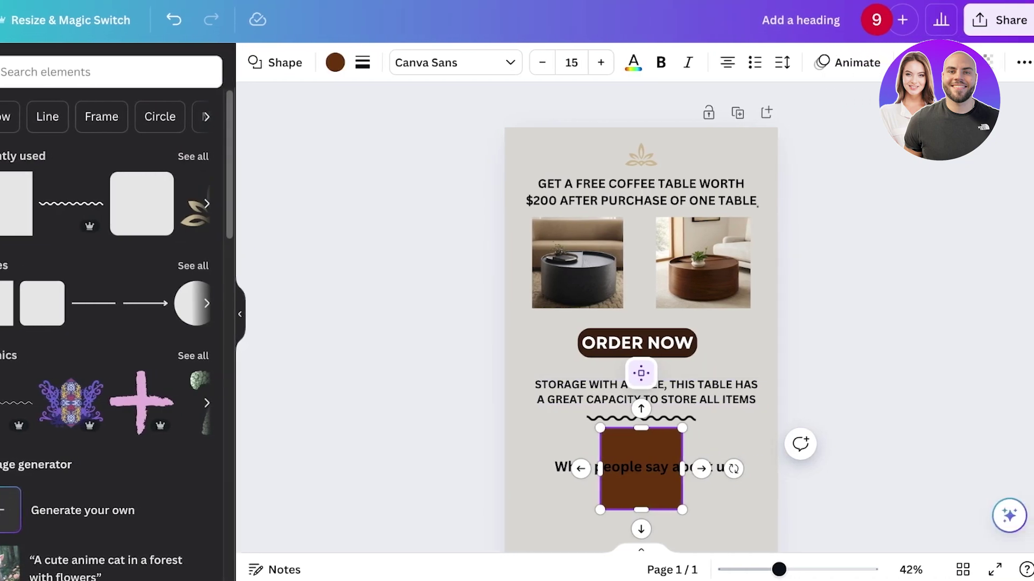
left_click_drag(747, 469, 643, 288)
left_click_drag(532, 287, 793, 365)
left_click_drag(634, 406, 636, 432)
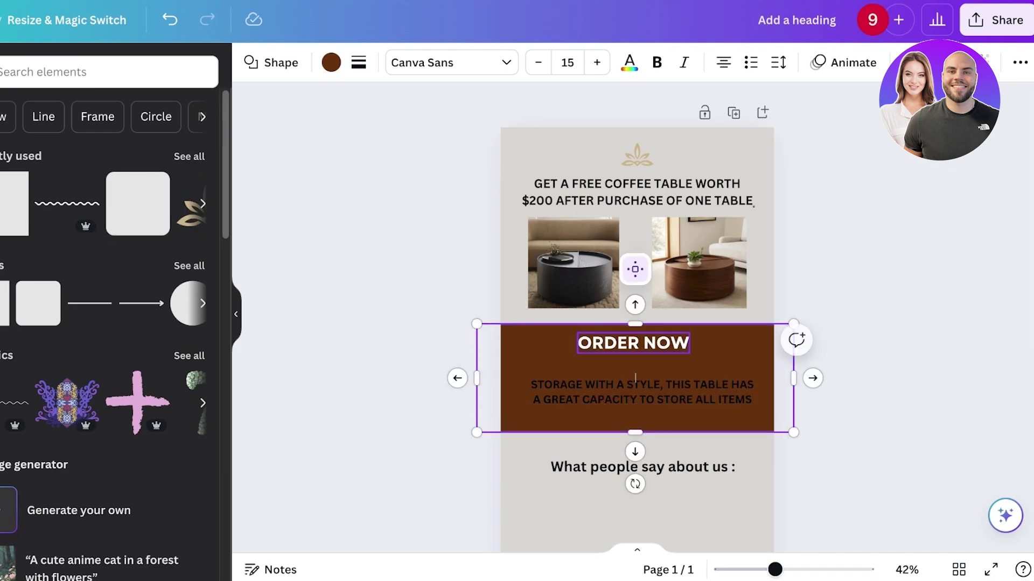
Fill the stretched rectangle with white and send it behind the button, storage text and wavy line
left_click(331, 63)
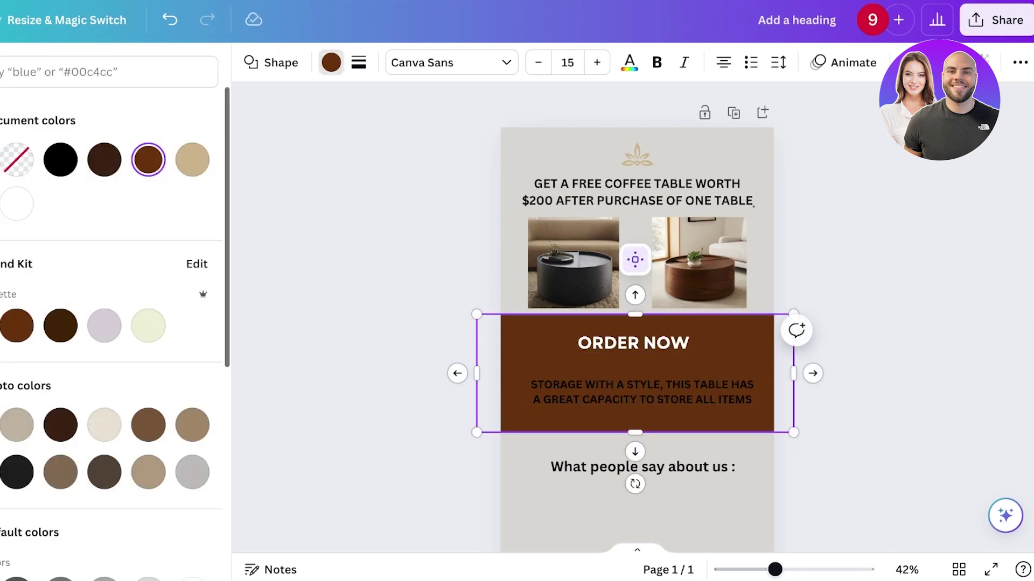
left_click(17, 204)
right_click(760, 338)
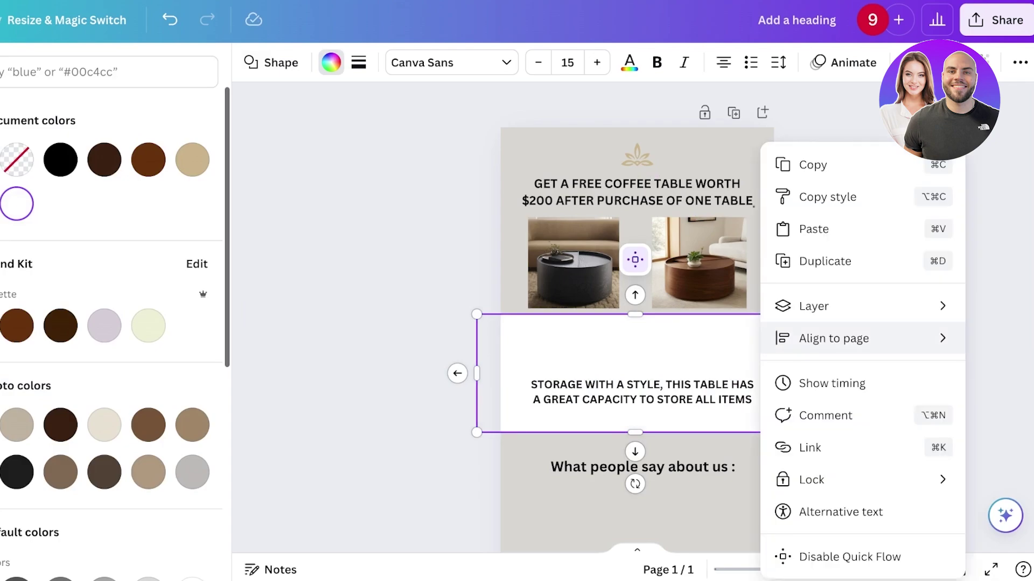
mouse_move(813, 305)
left_click(625, 402)
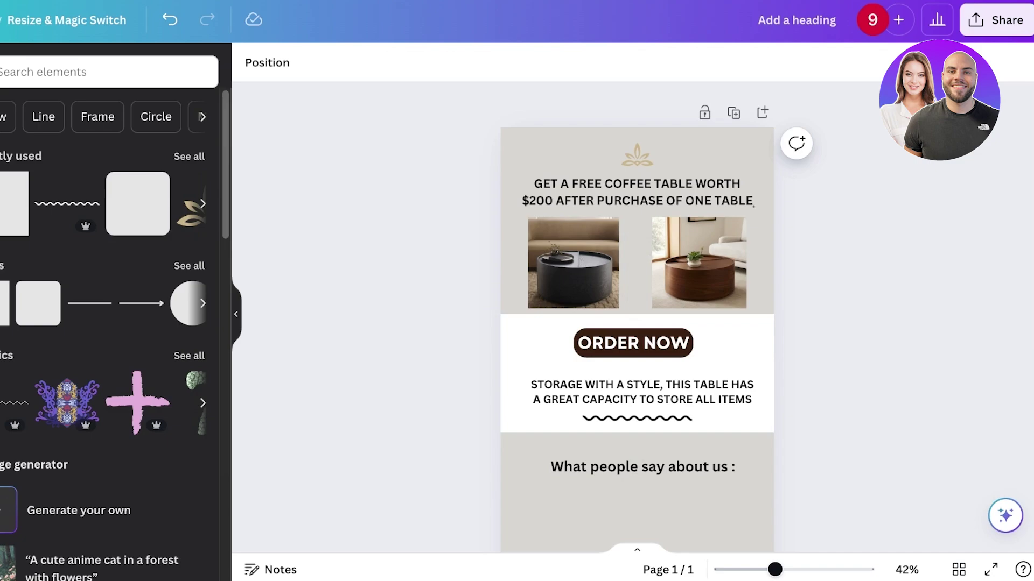
Lower the white band's top edge slightly to leave a small gap below the coffee table photos
left_click(635, 368)
left_click_drag(634, 314, 634, 318)
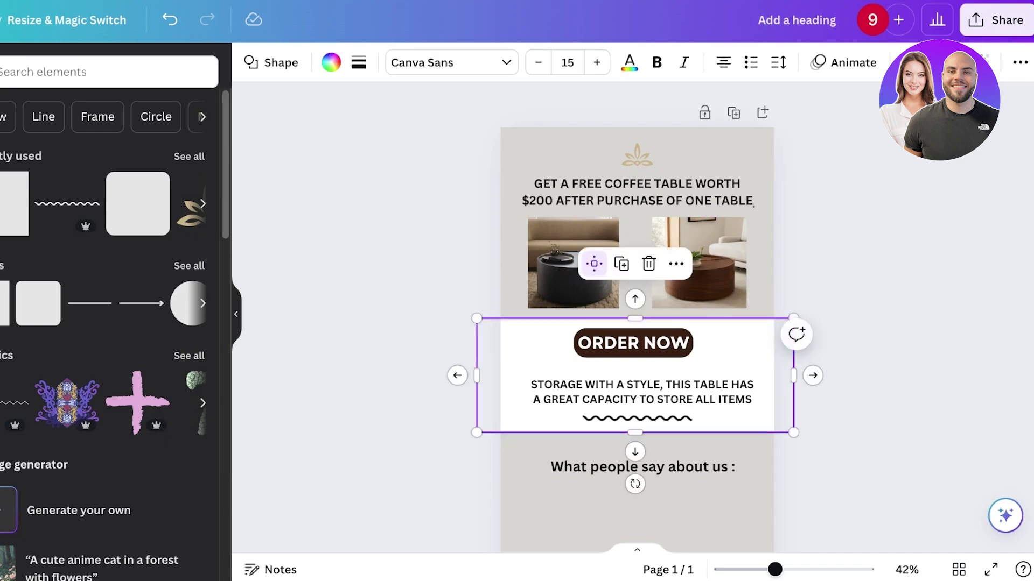
left_click(594, 263)
scroll(641, 247, "down", 5)
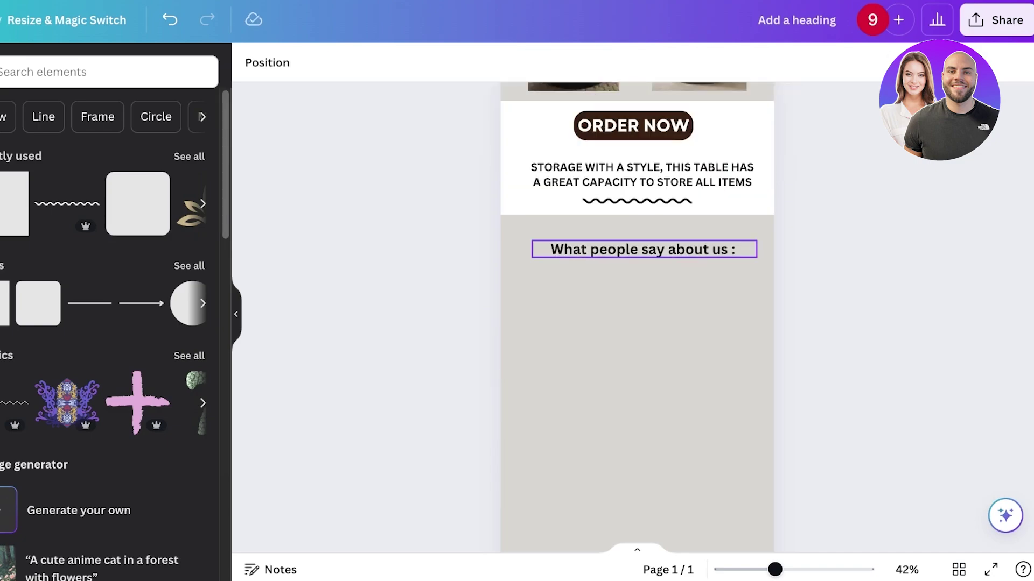
scroll(637, 317, "up", 5)
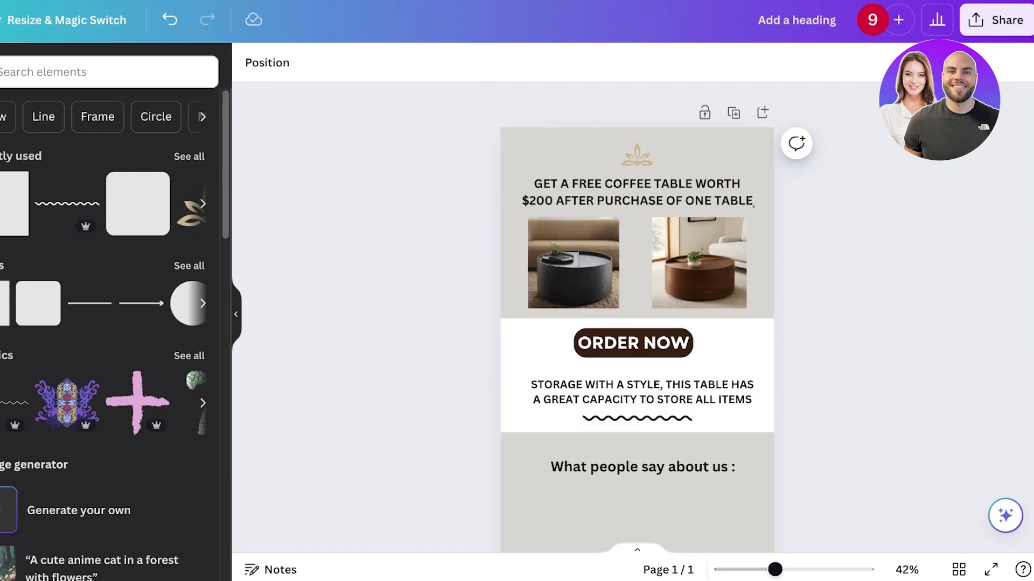
mouse_move(775, 569)
left_mouse_down()
mouse_move(796, 569)
mouse_move(785, 569)
left_mouse_up()
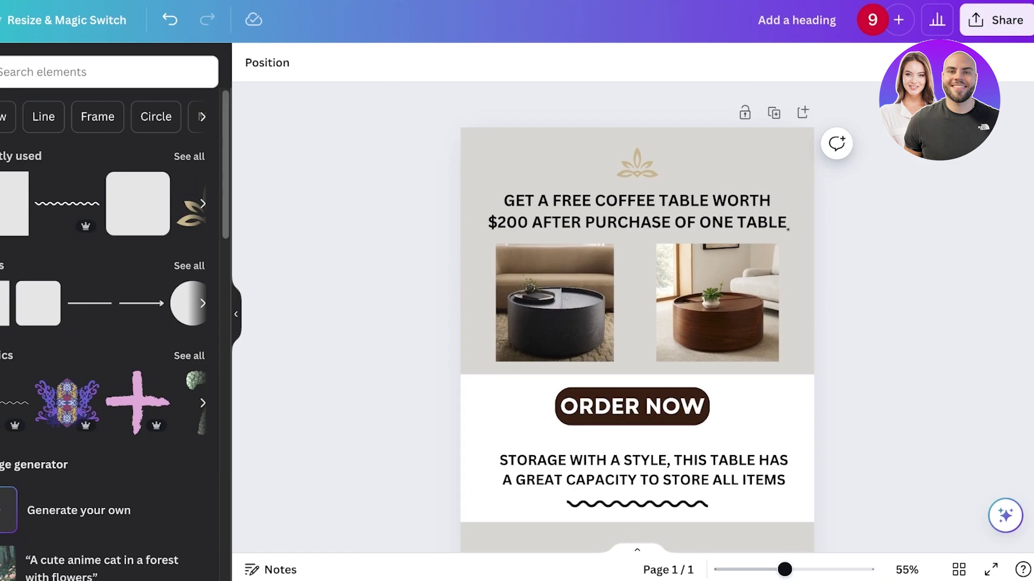
Open the design's download settings, choose JPG as the file type and close the settings
left_click(996, 20)
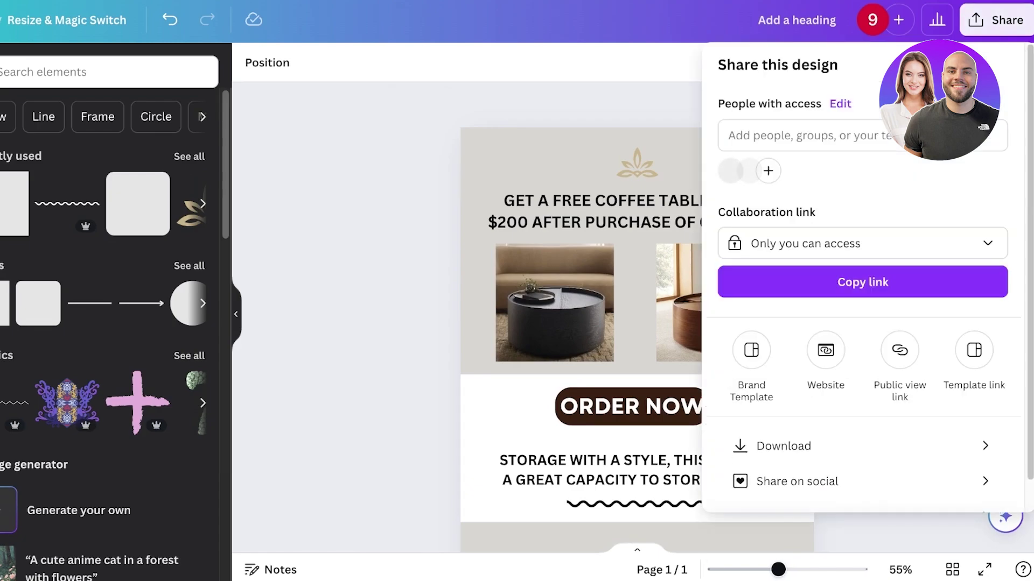
left_click(862, 244)
left_click(862, 243)
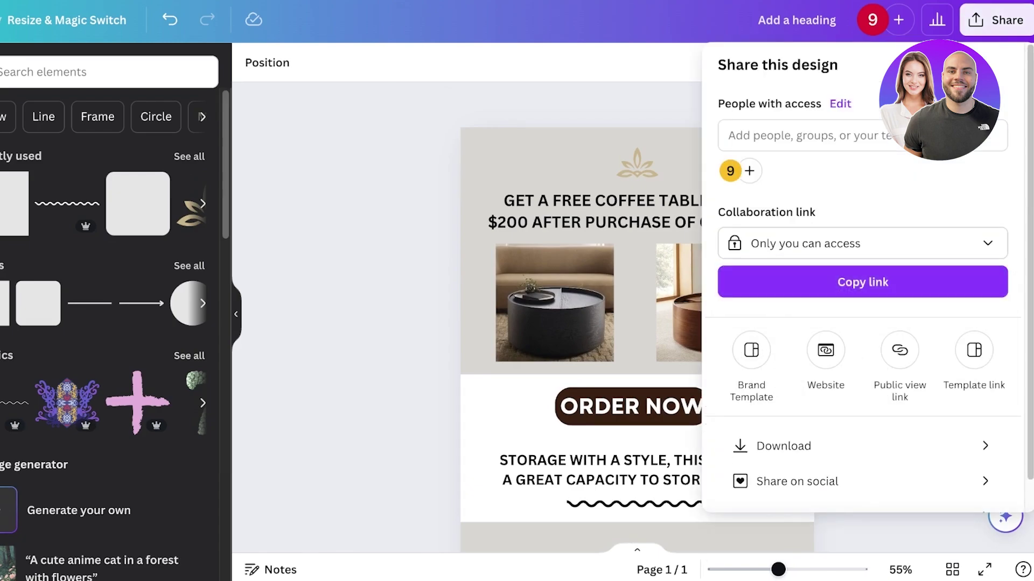
left_click(862, 446)
left_click(862, 133)
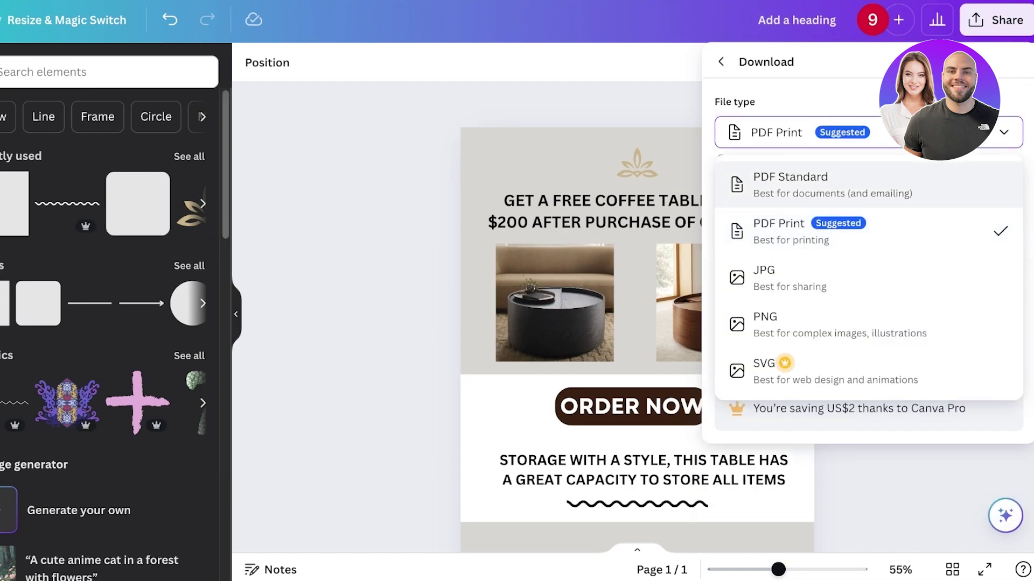
left_click(790, 278)
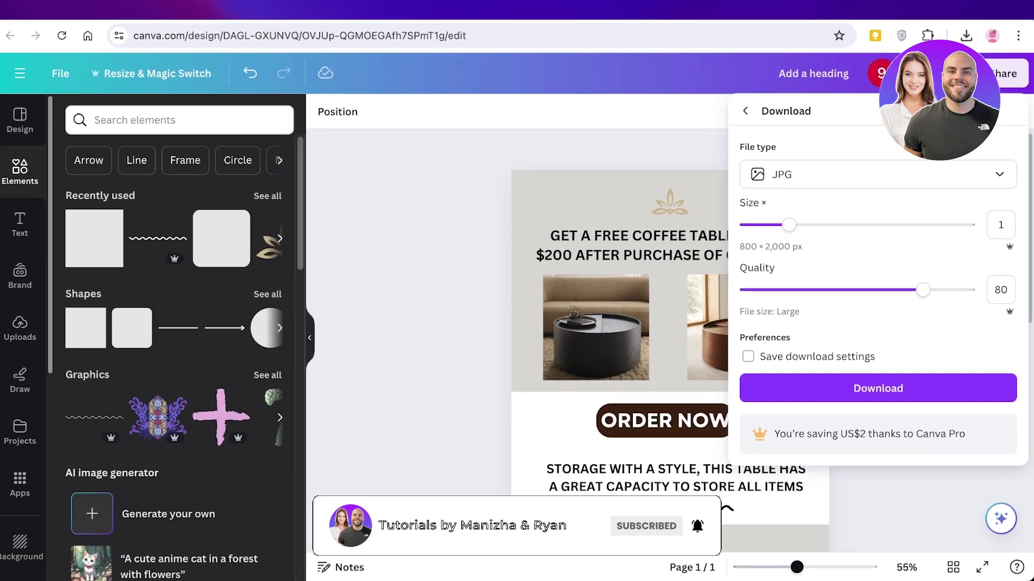
left_click(596, 327)
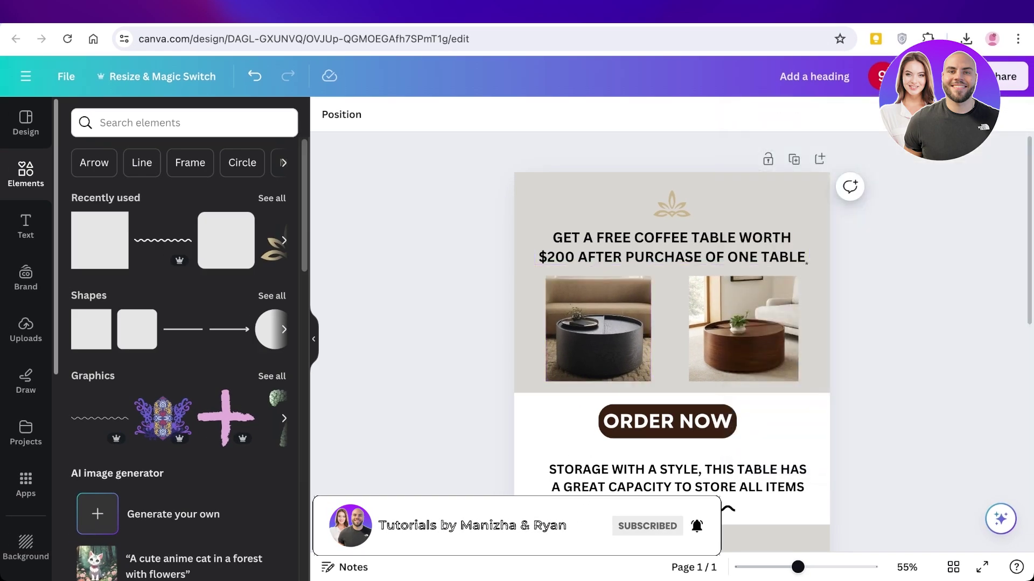